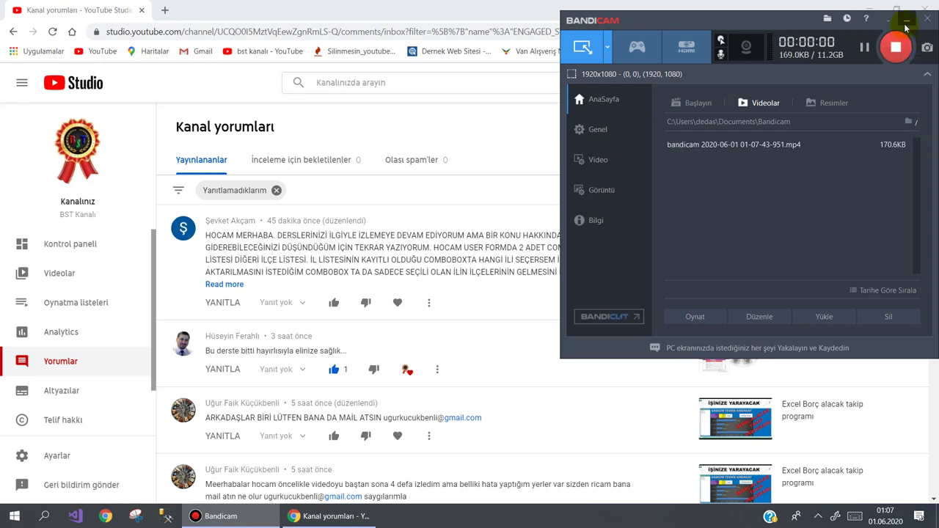
Minimize the screen recorder and open a new Google tab beside the YouTube Studio comments.
click(905, 25)
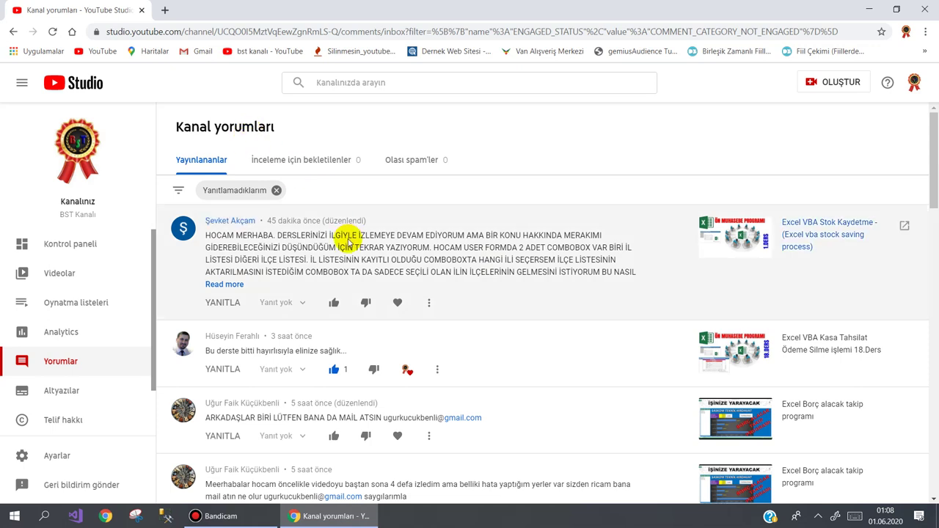
click(165, 9)
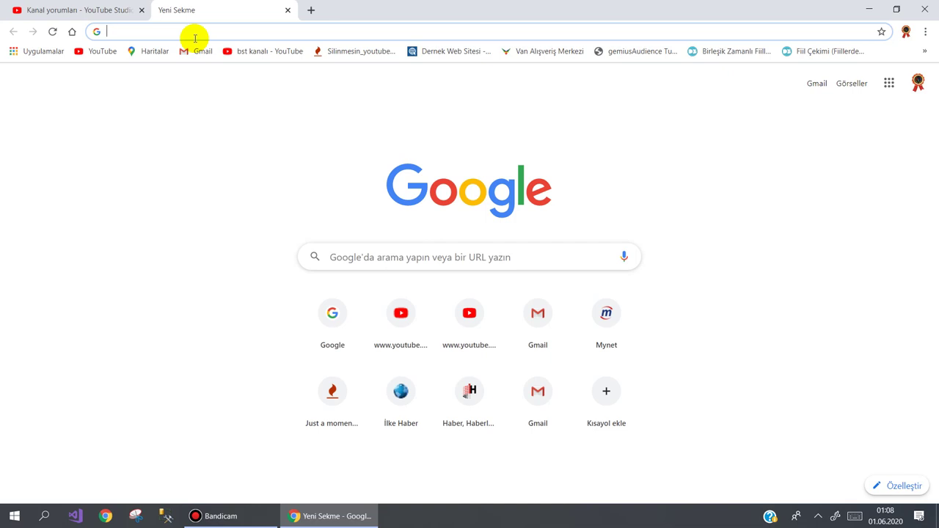
Search Google for 'il ilçe listesi indir' and look over the results.
text(il il)
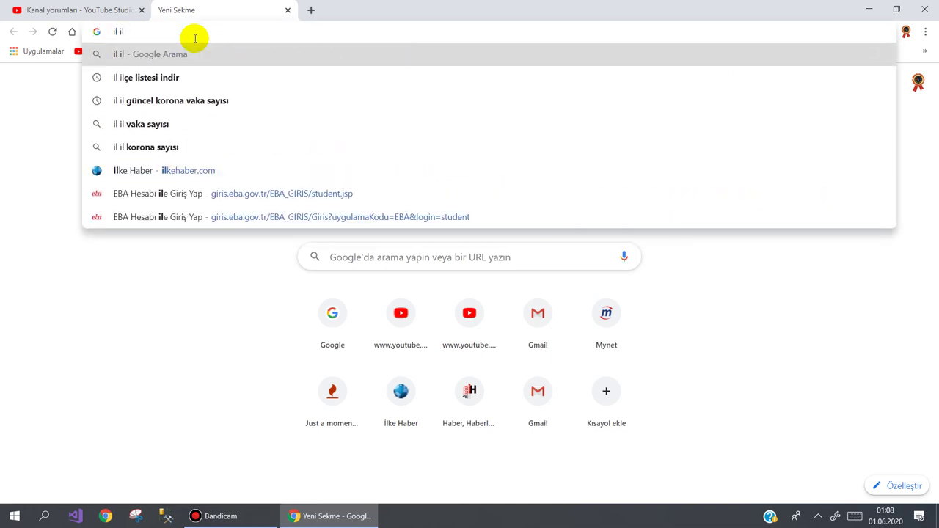
text(çe)
key(BackSpace)
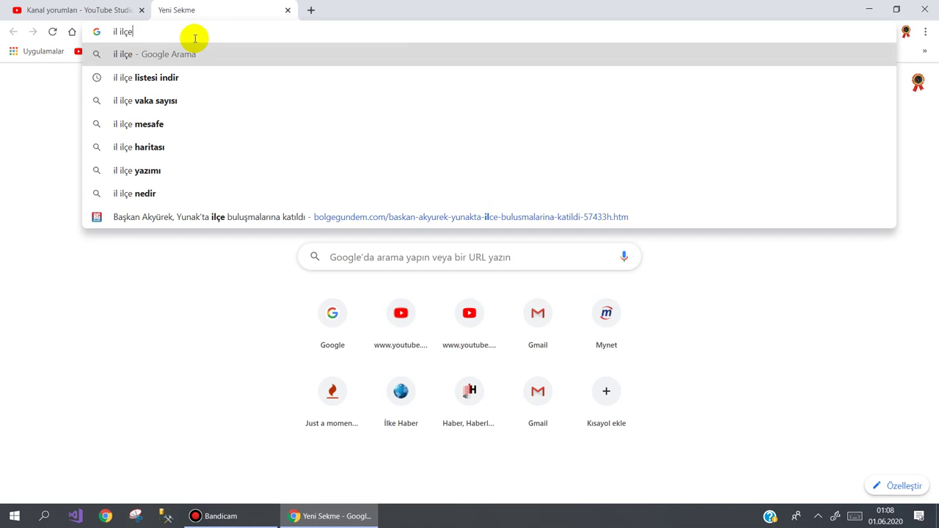
key(Down)
key(Return)
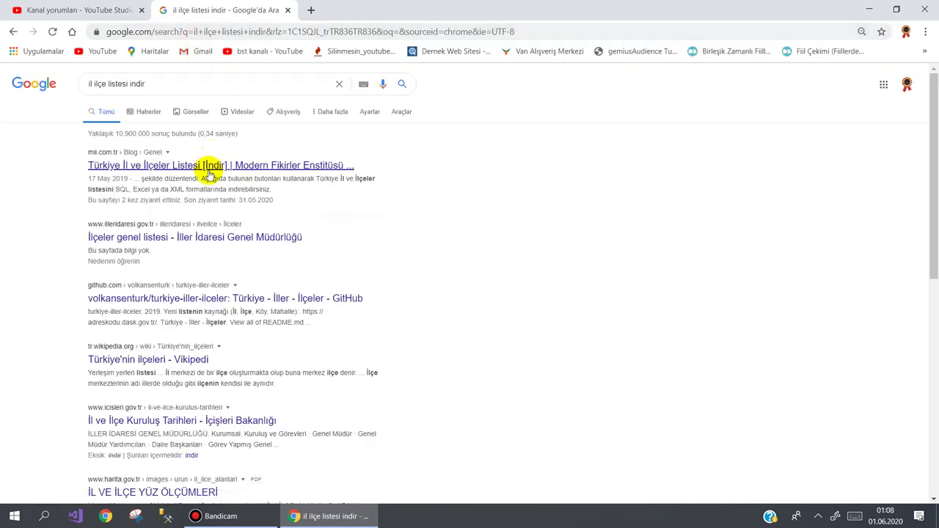
scroll(211, 204, down, 1)
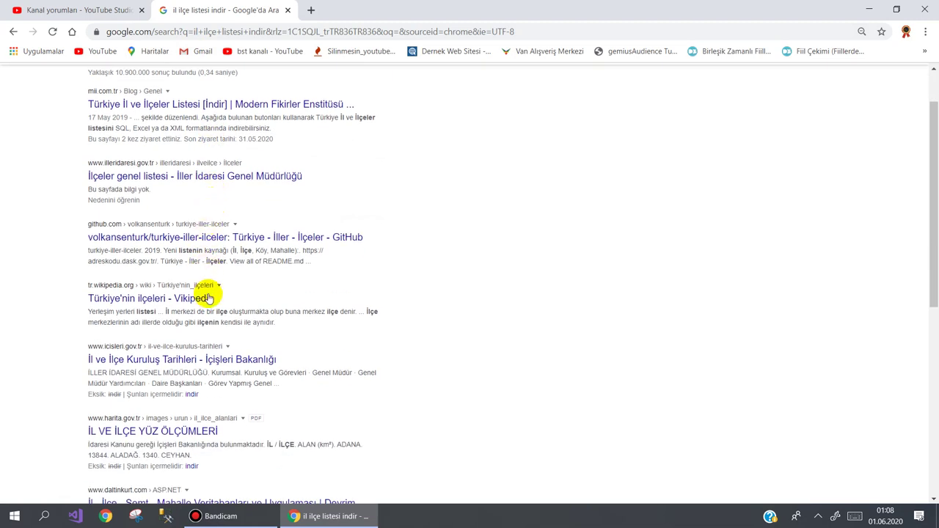
scroll(211, 308, up, 1)
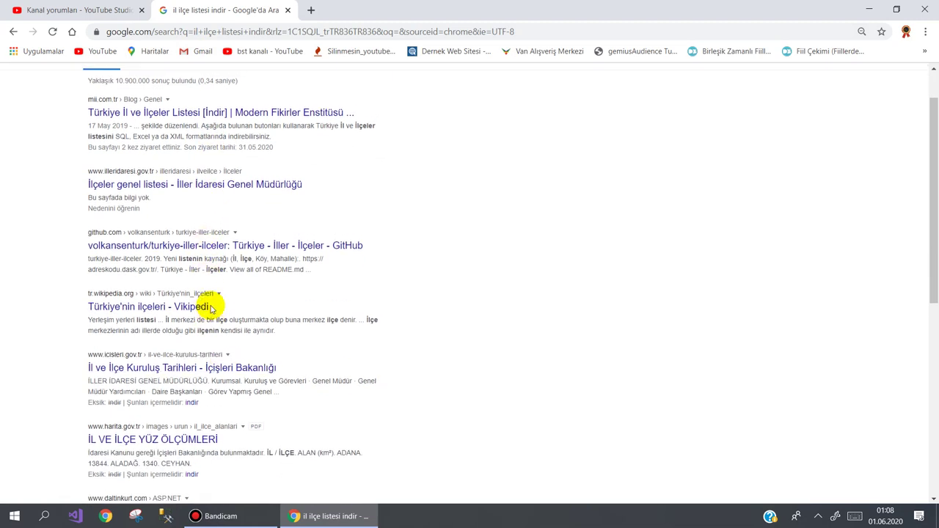
Download the Excel list from the mii.com.tr result and open il_ilceler.xlsx.
click(184, 168)
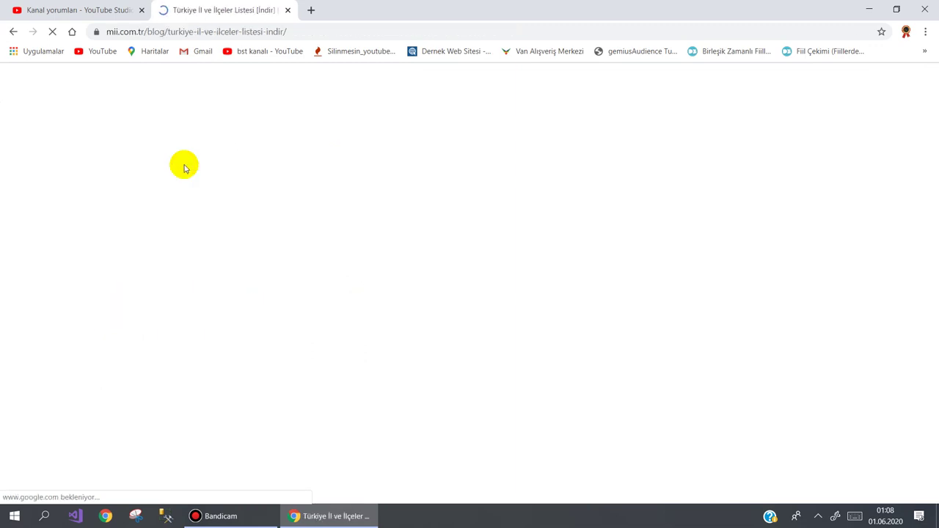
scroll(314, 294, down, 2)
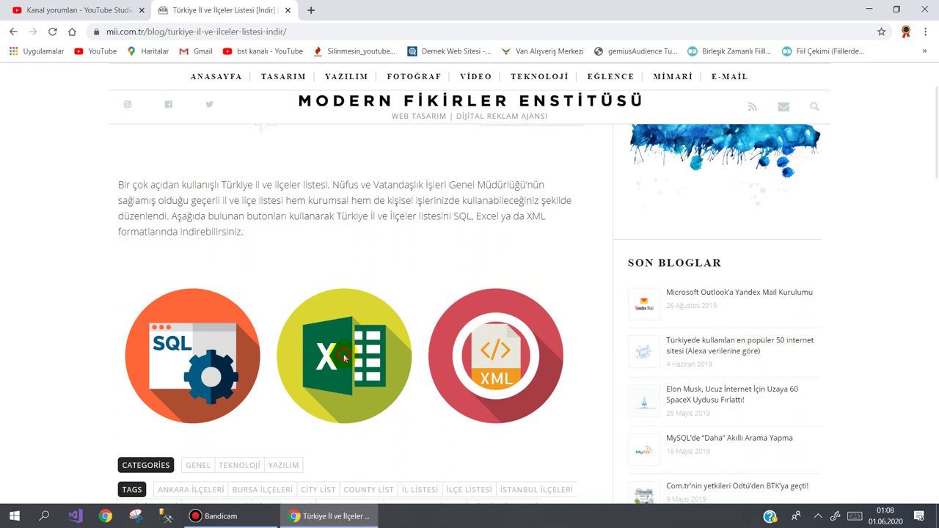
click(345, 359)
click(44, 489)
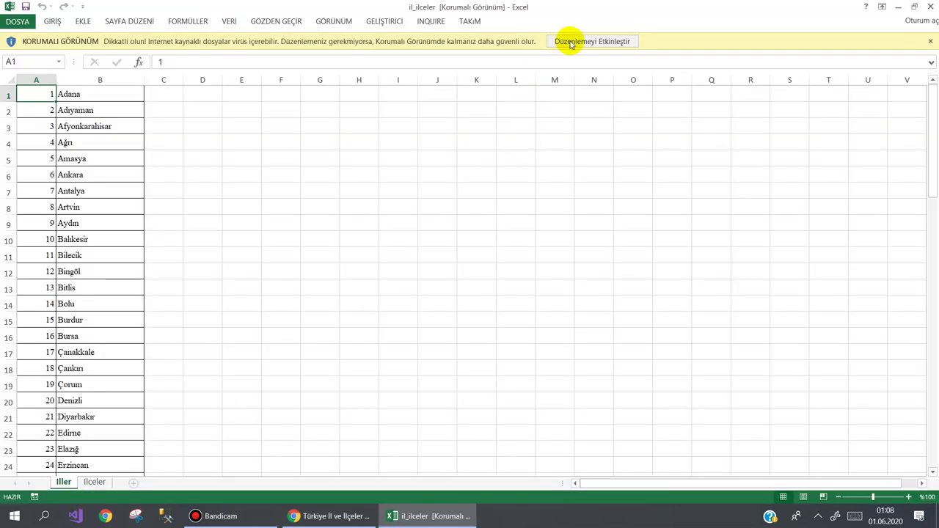
Enable editing in il_ilceler and look over the İlceler and İller sheets.
click(578, 42)
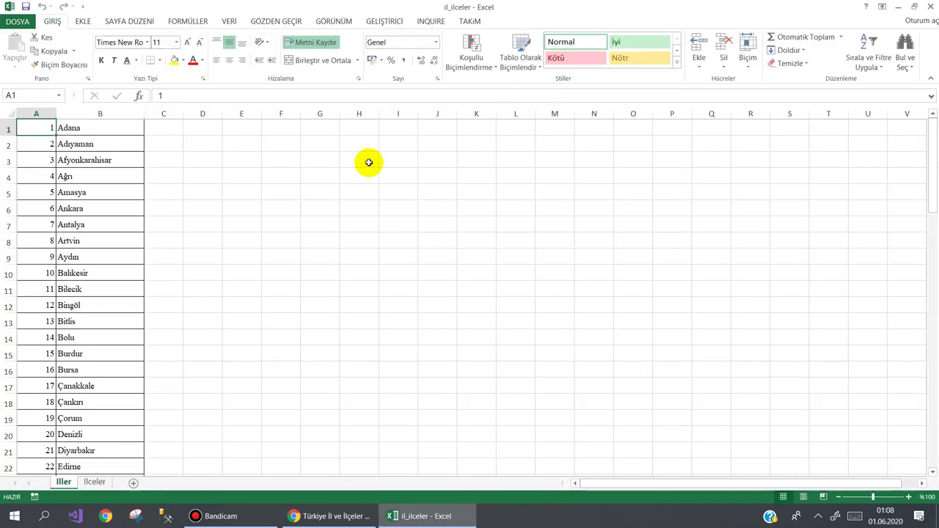
click(362, 157)
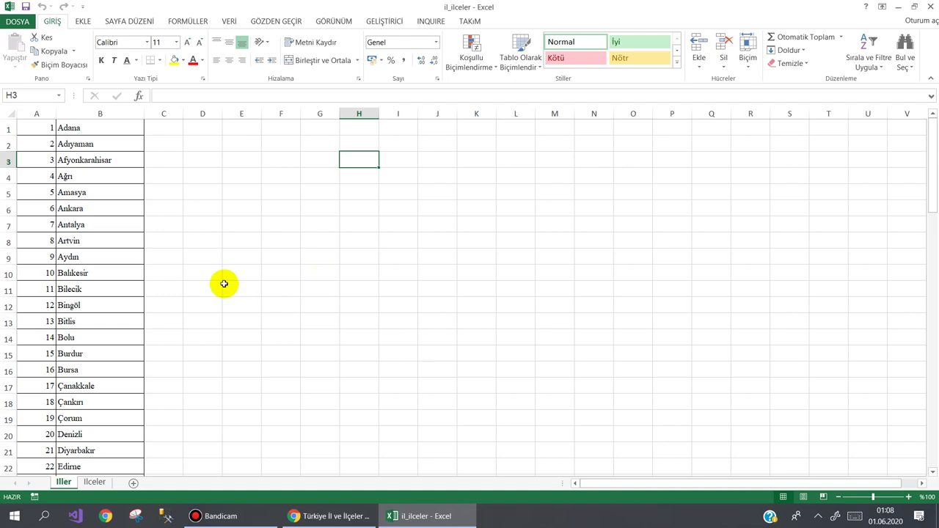
click(94, 481)
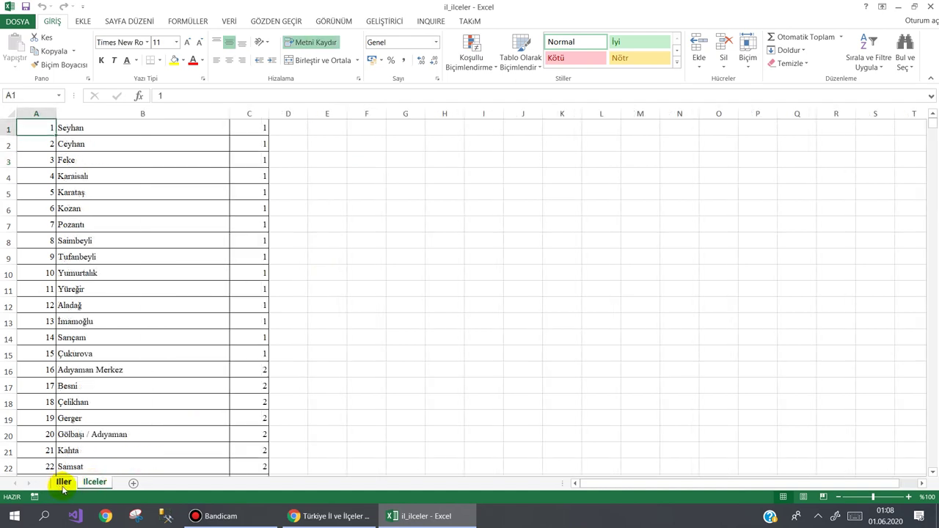
click(64, 483)
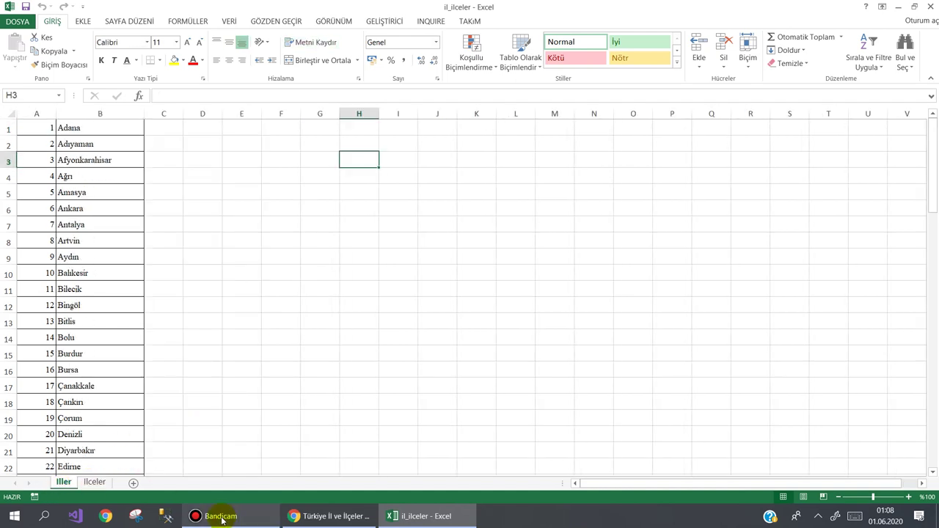
Check the screen recorder, then compare the İlceler and İller sheets again.
mouse_move(222, 519)
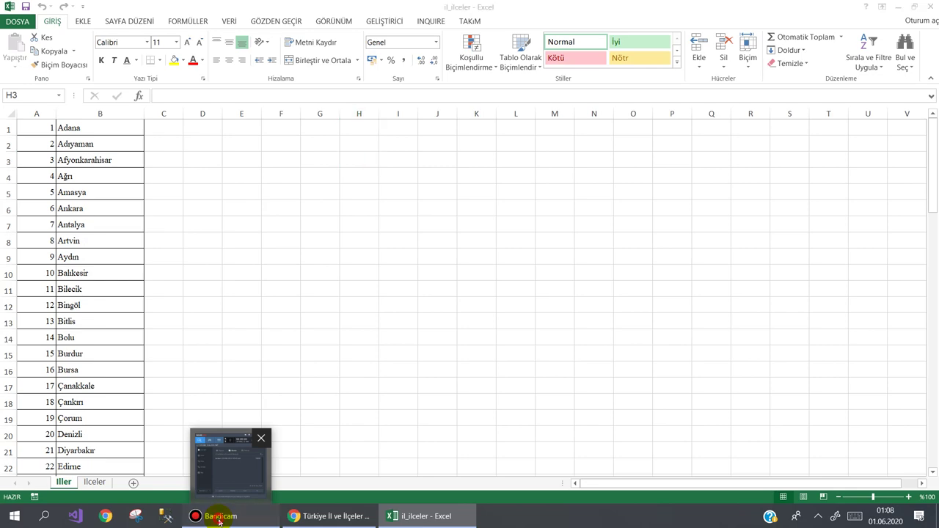
click(219, 517)
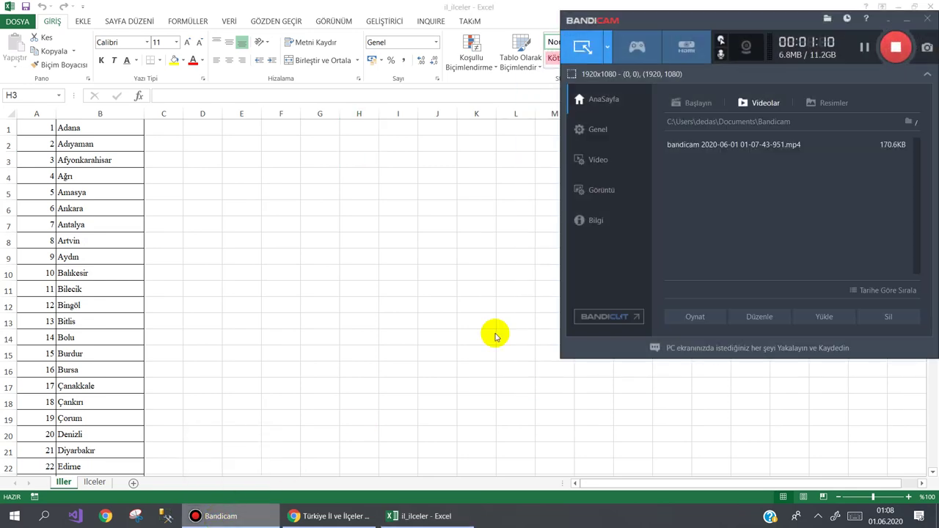
click(396, 151)
click(848, 48)
click(358, 160)
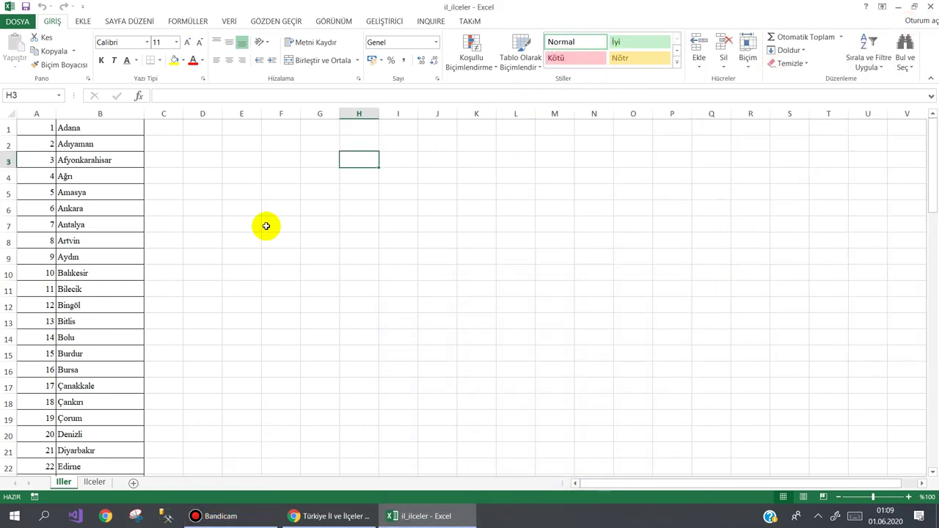
mouse_move(932, 138)
mouse_down()
mouse_move(933, 218)
mouse_move(932, 130)
mouse_up()
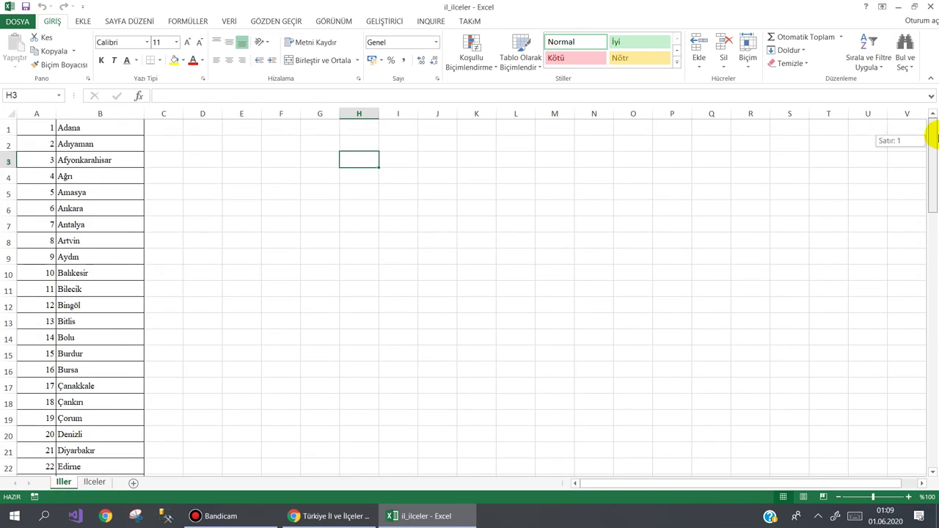
click(93, 482)
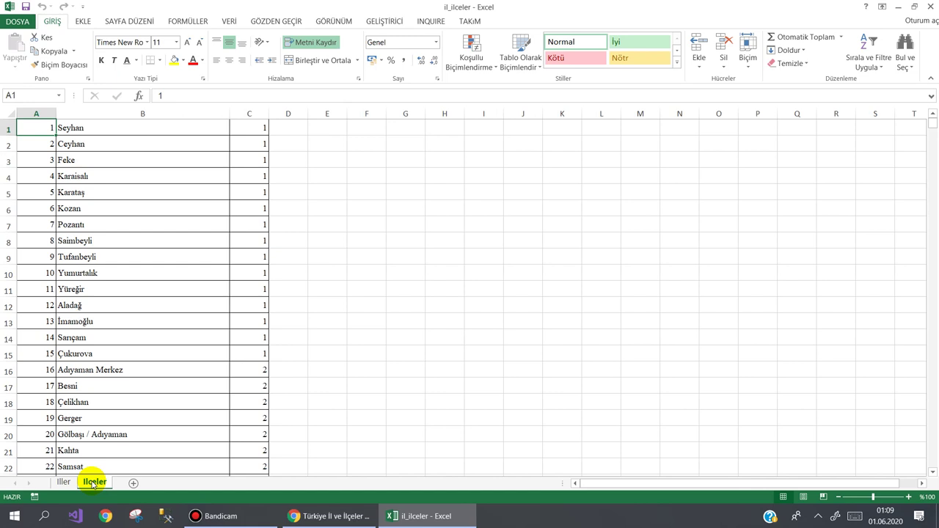
click(63, 482)
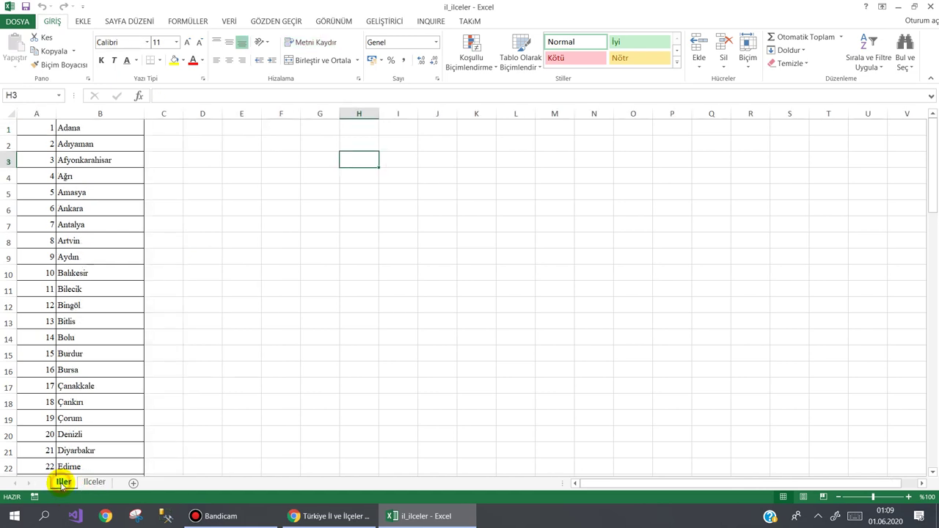
Insert a top row on the İller sheet with headers 'İl Kodu' in A1 and 'İl Adı' in B1.
click(14, 131)
right_click(10, 129)
click(37, 211)
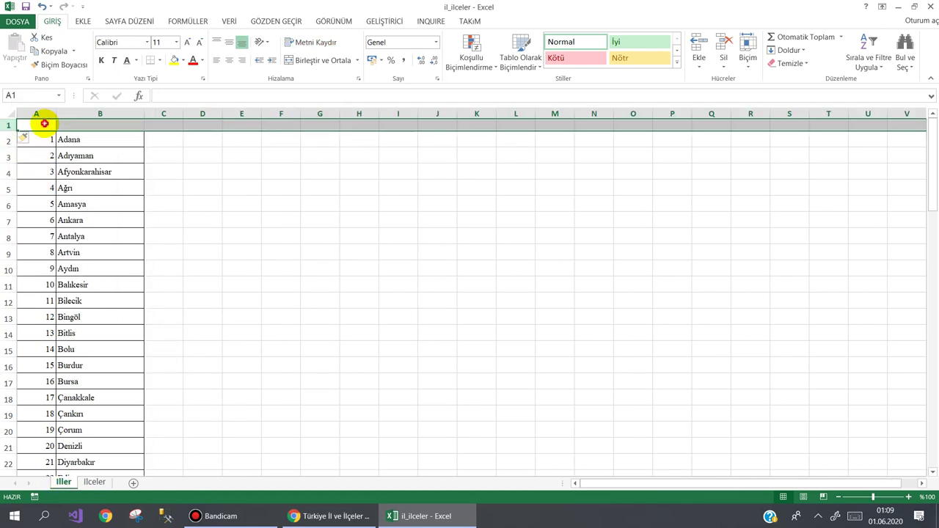
click(44, 124)
text(İl Kodu)
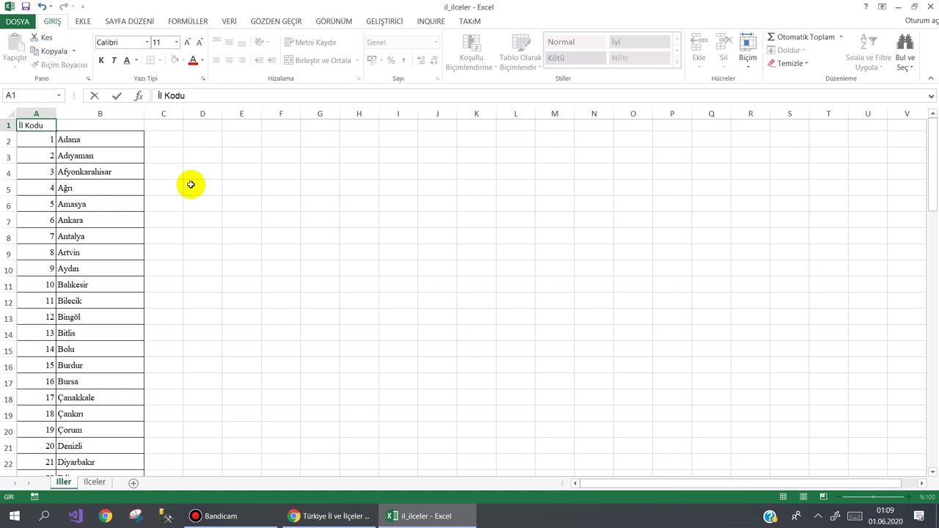
key(Tab)
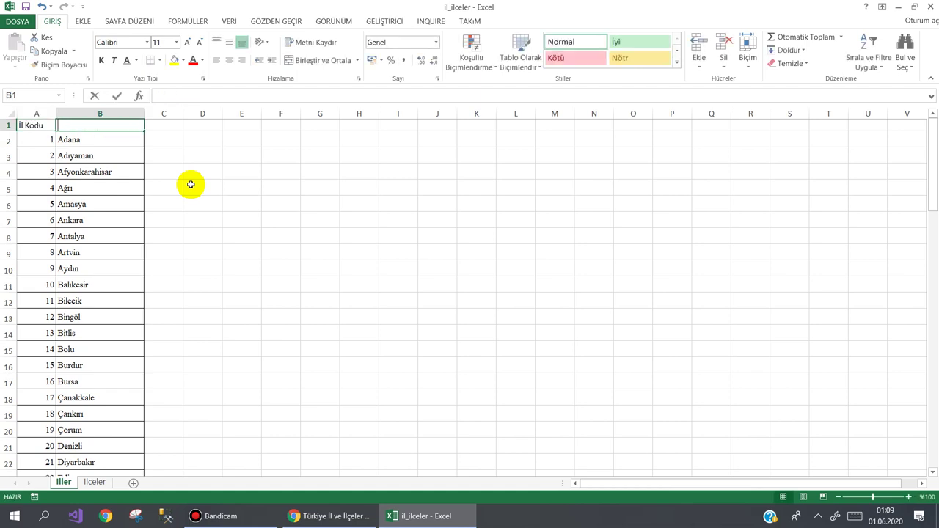
text(İl Adı)
key(Return)
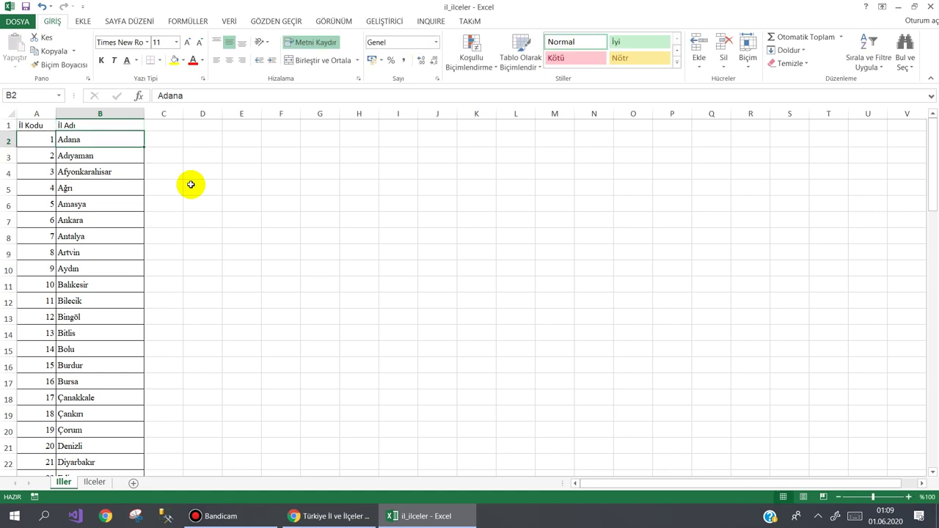
click(94, 482)
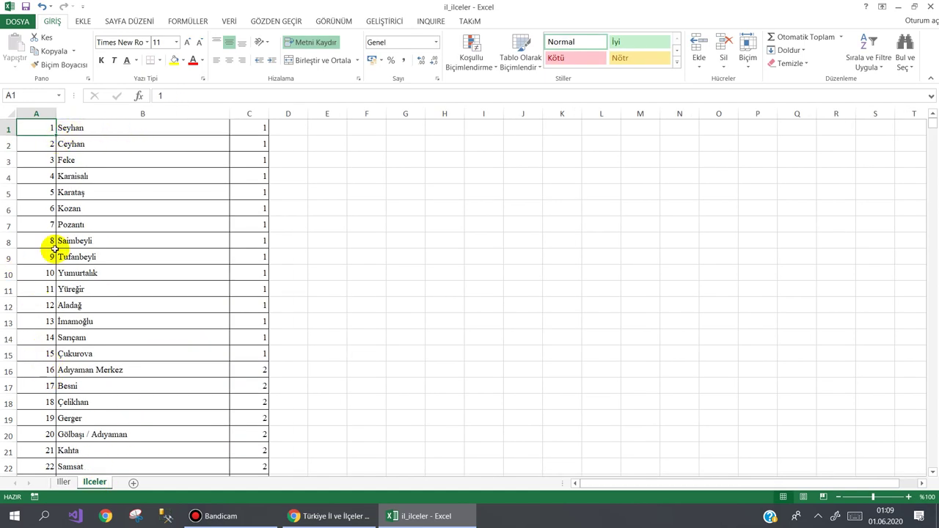
Insert a new column A on the district sheet and move the province numbers into it.
click(36, 114)
right_click(41, 115)
click(65, 198)
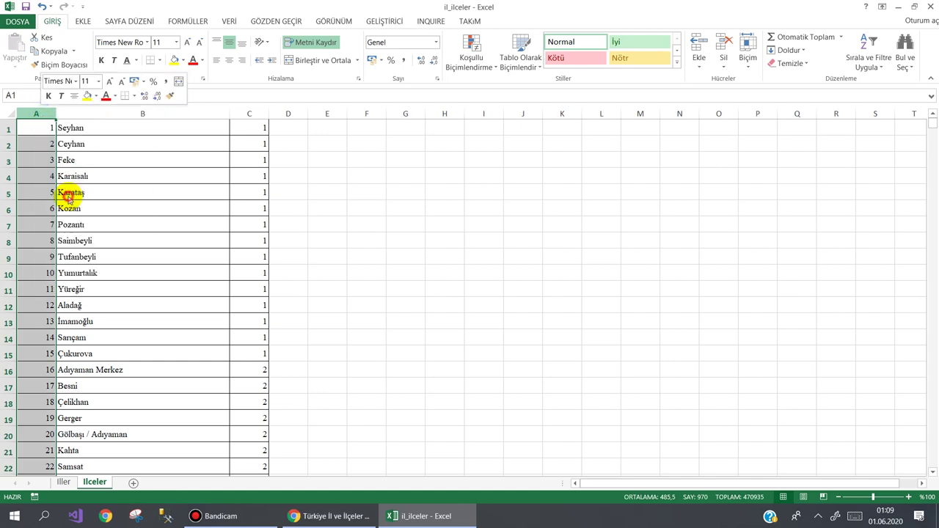
click(288, 114)
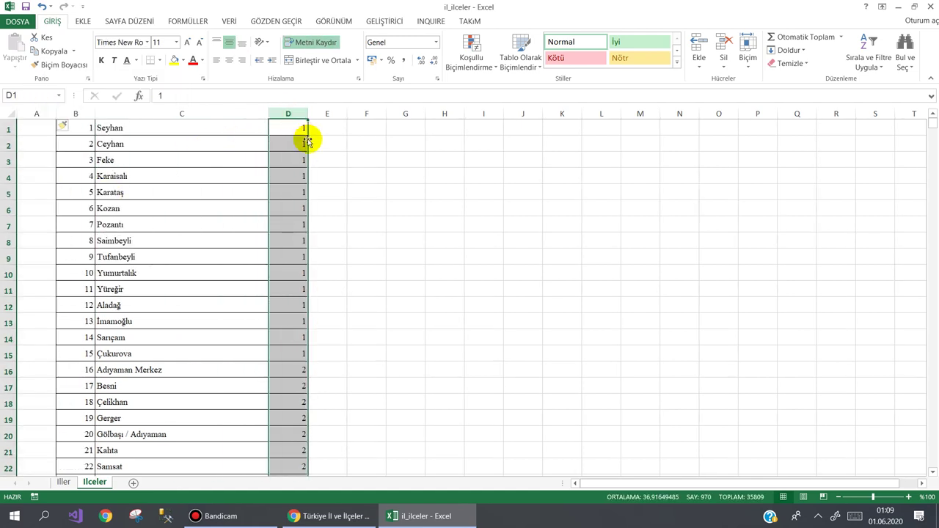
drag(306, 141, 27, 145)
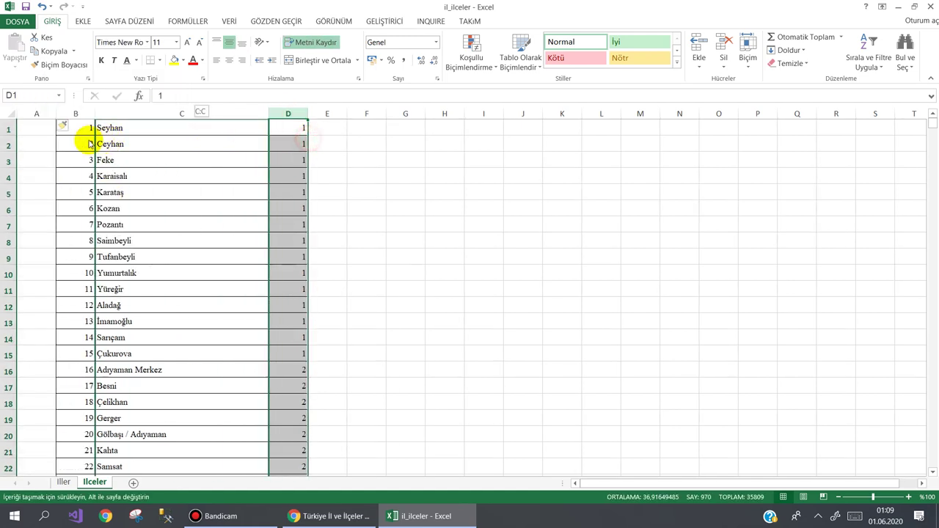
Insert a header row and type headings 'İl Kodu', 'İlçe Kodu' and 'İlçe Adı'.
click(10, 130)
right_click(12, 129)
click(38, 209)
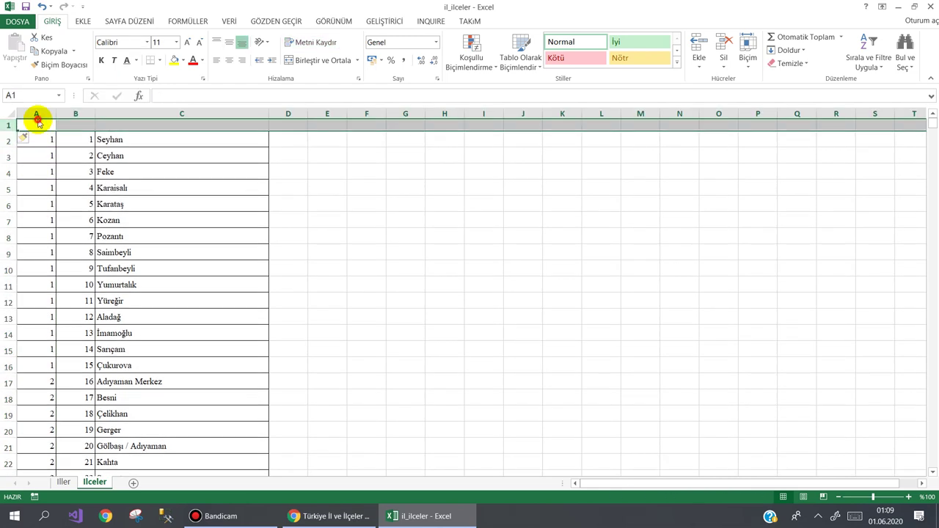
click(37, 124)
text(İl Kodu)
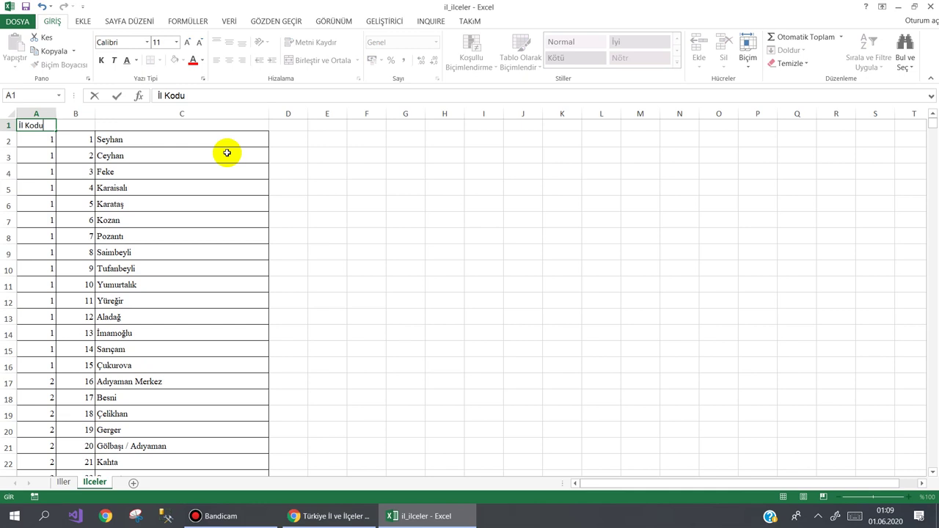
key(Tab)
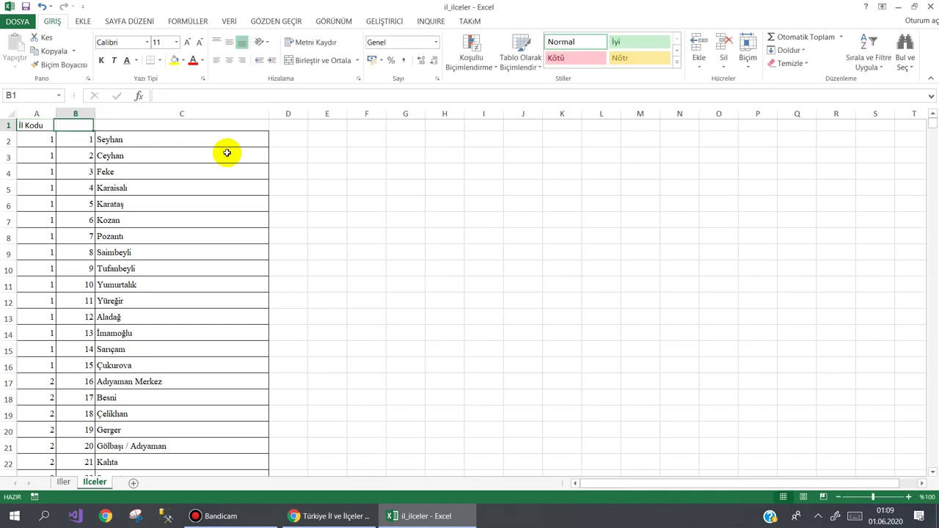
text(İlçe Kodu)
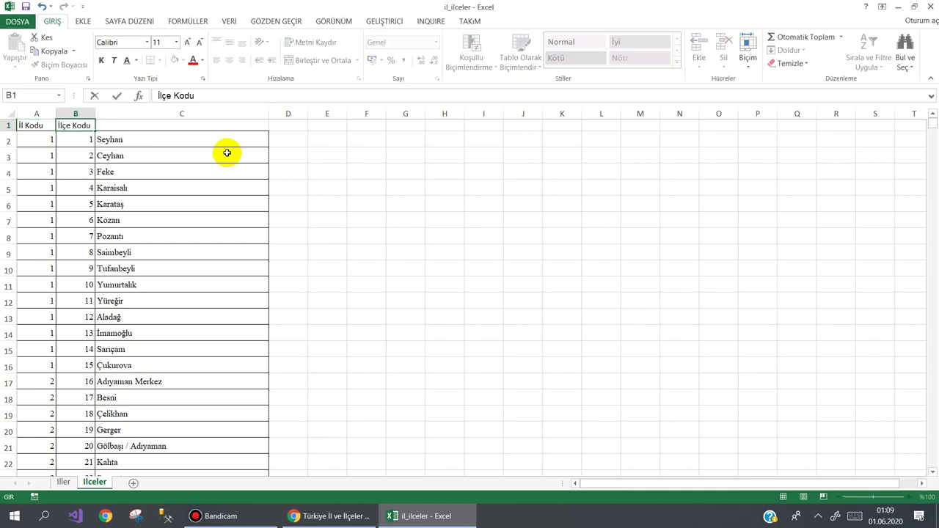
key(Tab)
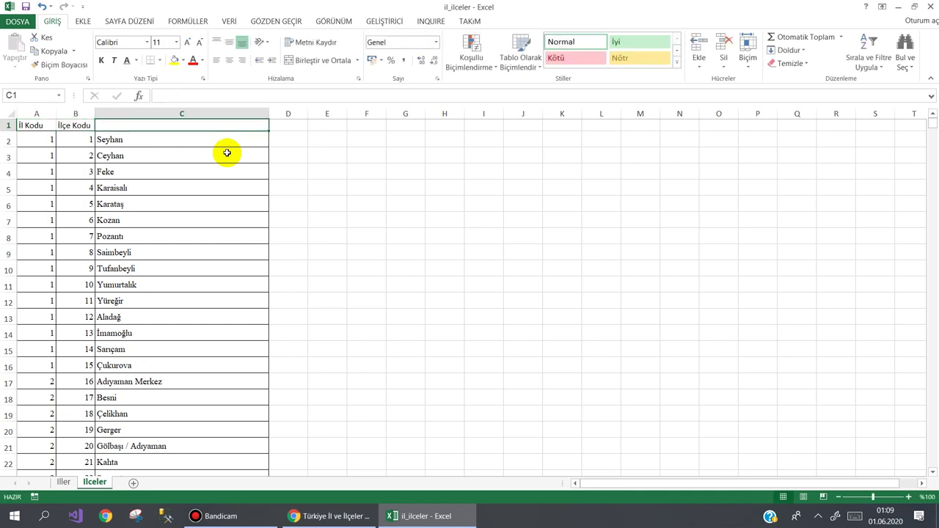
text(İlçe Adı)
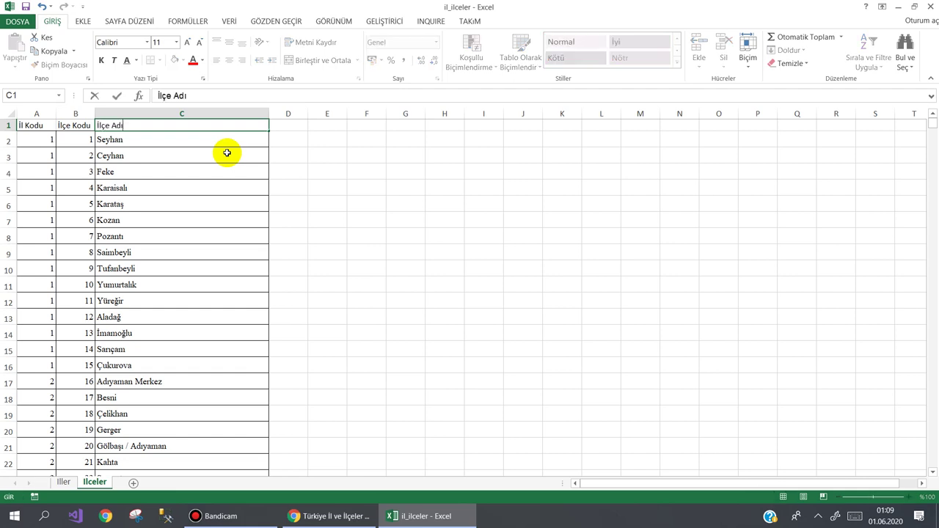
key(Return)
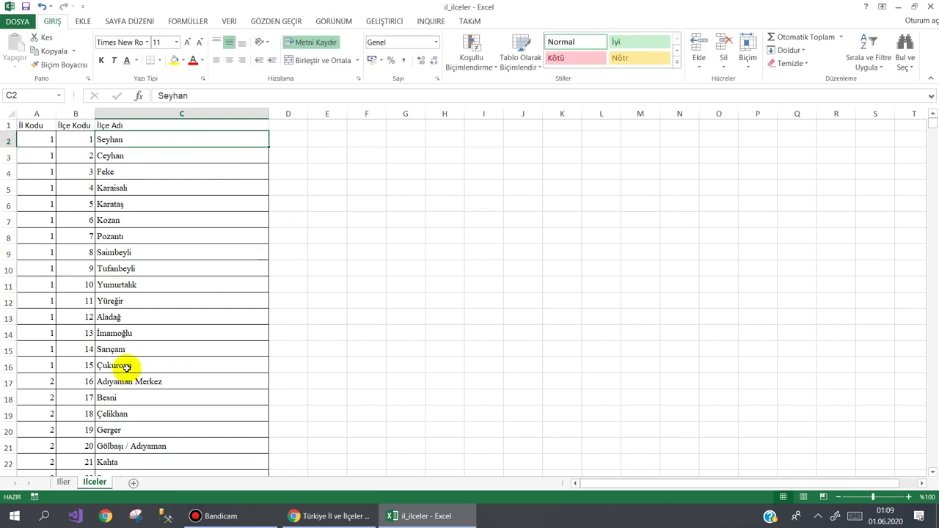
Rename the sheets to il and ilce and add a new first sheet named Anasayfa.
click(63, 482)
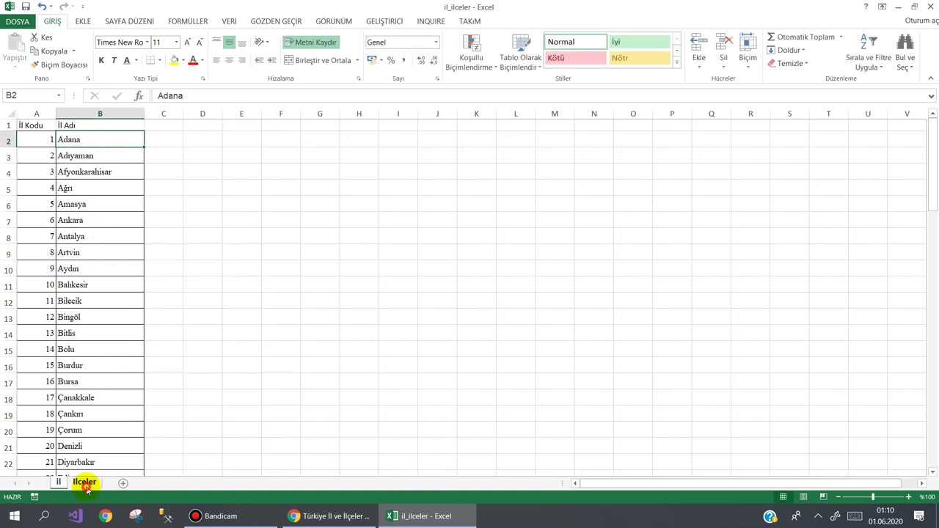
click(85, 484)
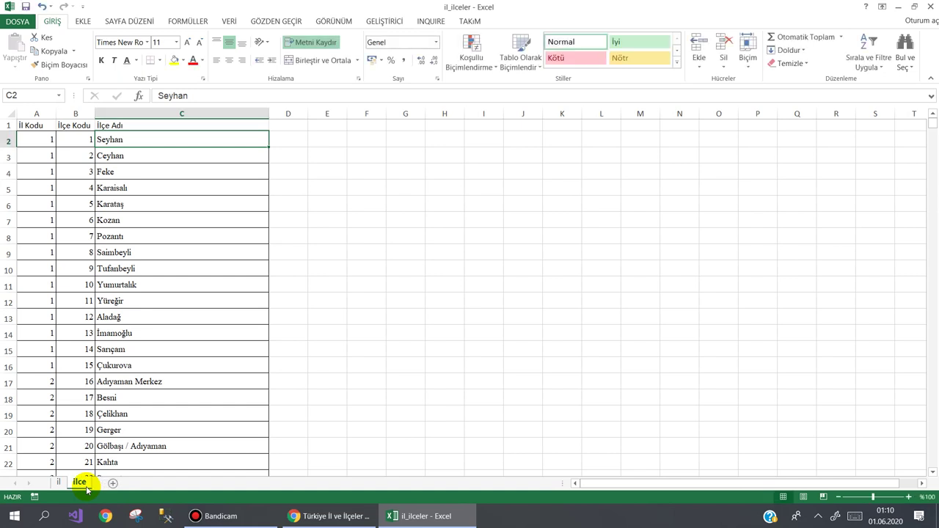
click(113, 483)
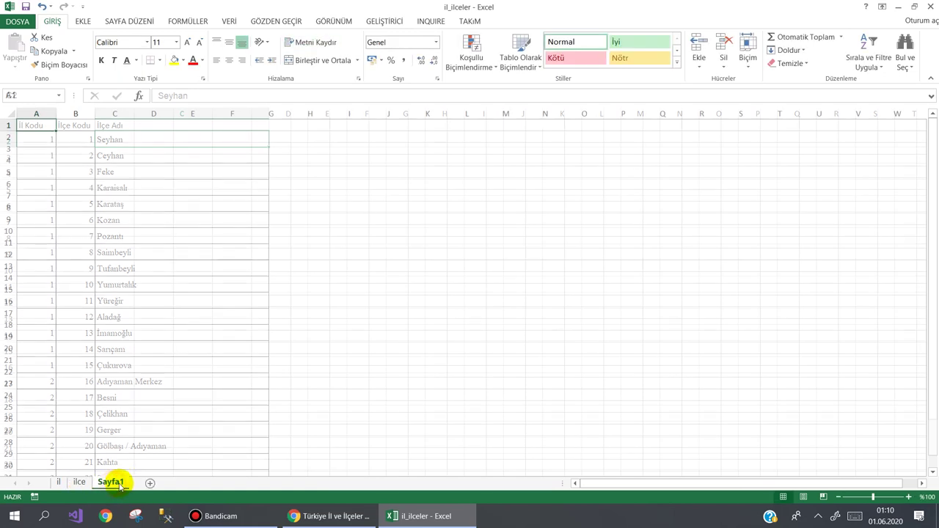
drag(114, 482, 58, 483)
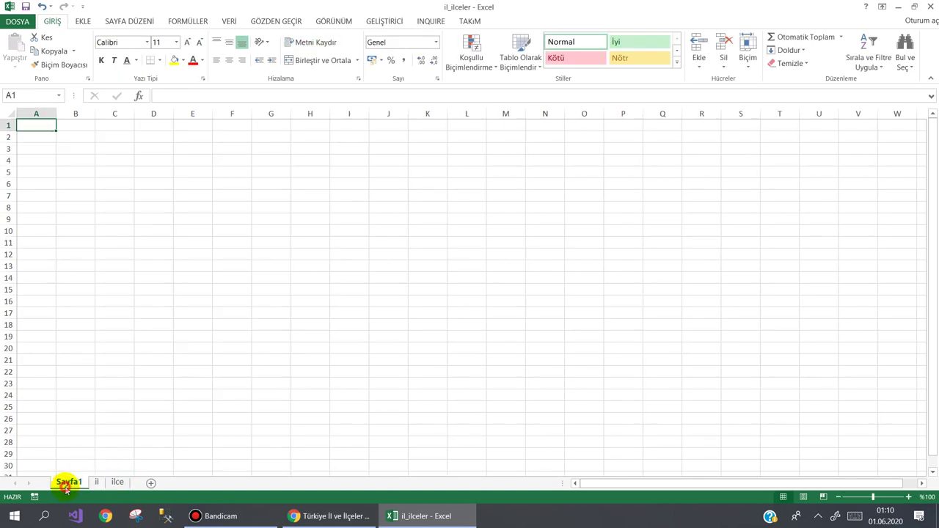
double_click(68, 483)
text(S)
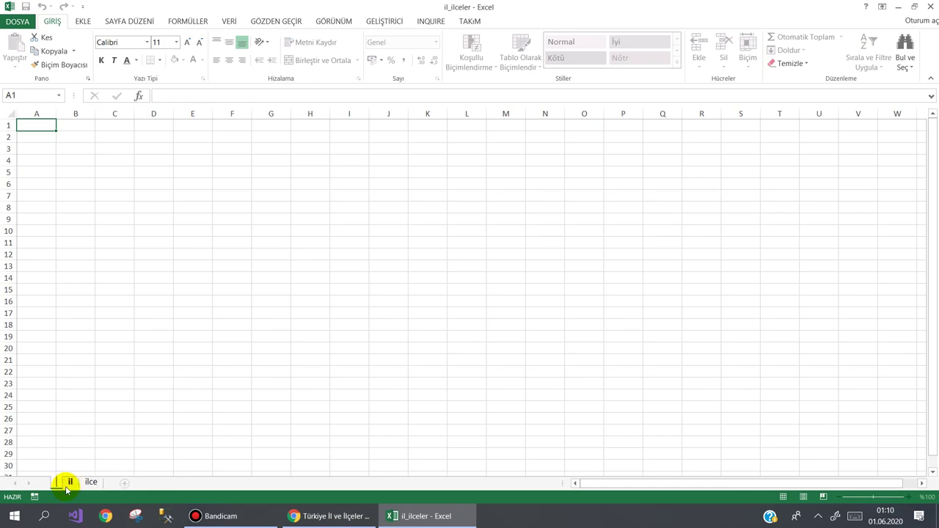
text(Anasayfa)
key(Return)
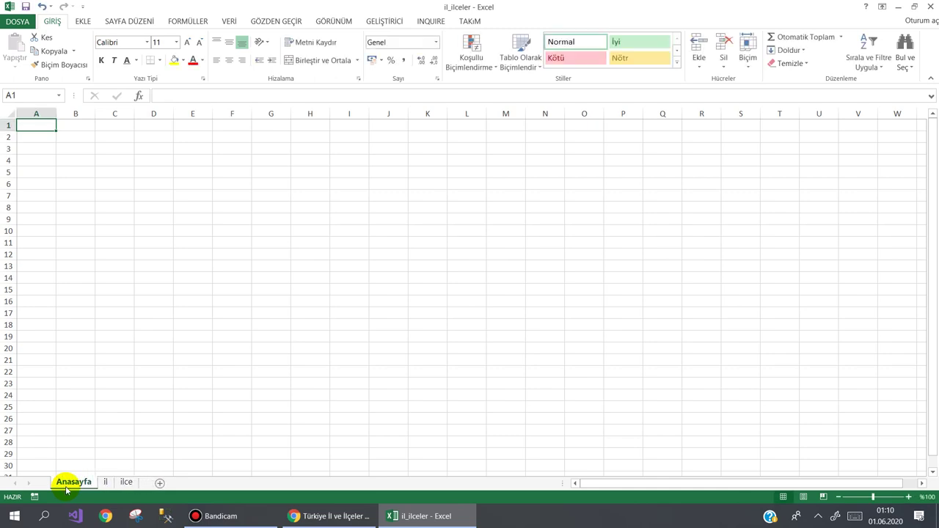
Draw a command button over B5:E10 on Anasayfa and open its Click code.
click(384, 20)
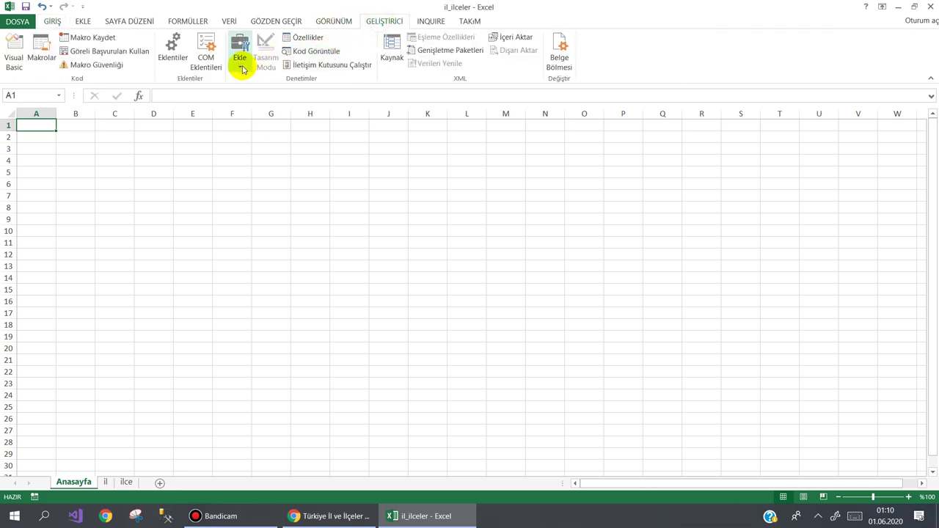
click(240, 58)
click(235, 129)
drag(89, 172, 222, 226)
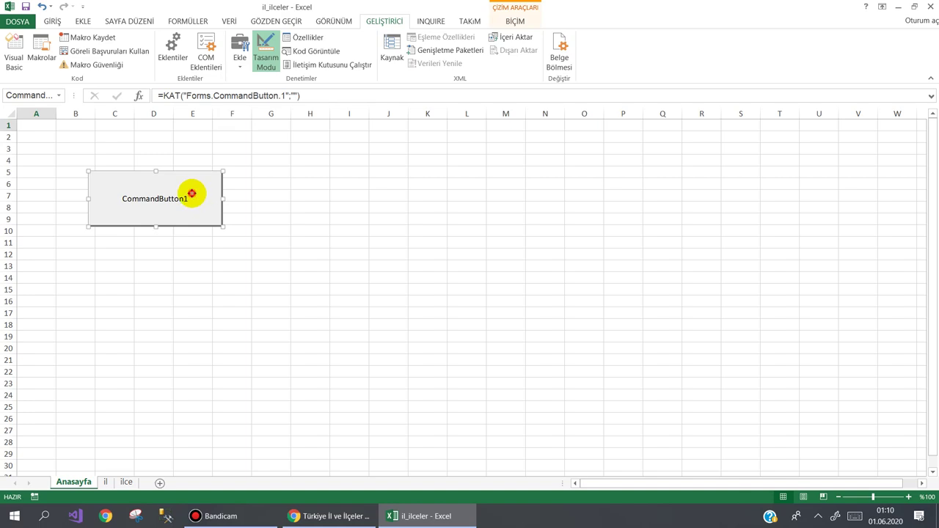
double_click(191, 193)
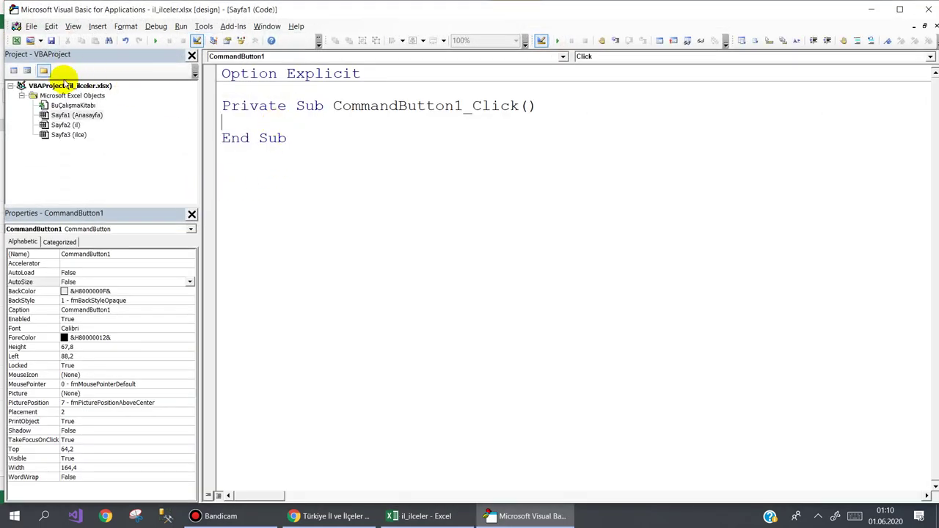
Add UserForm1, write UserForm1.Show in CommandButton1_Click, and open the form for design.
click(30, 40)
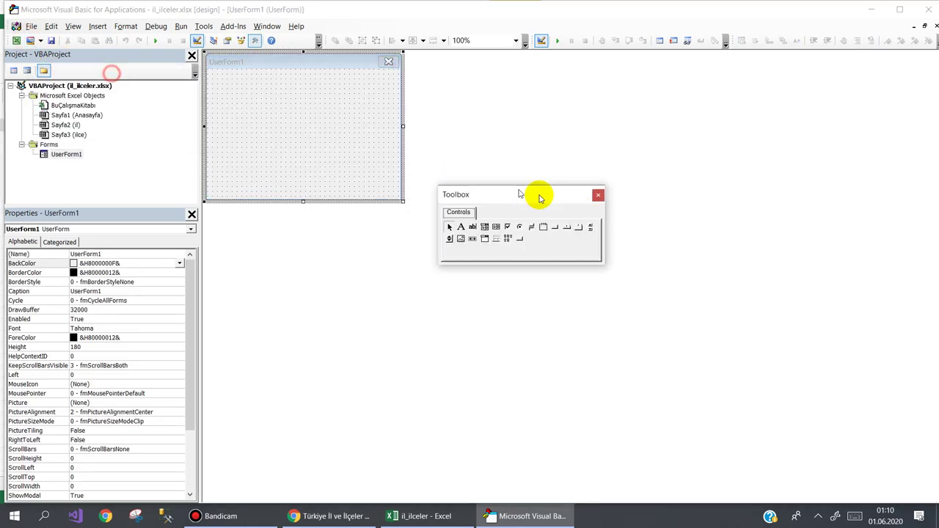
drag(110, 75, 561, 197)
click(77, 116)
double_click(77, 116)
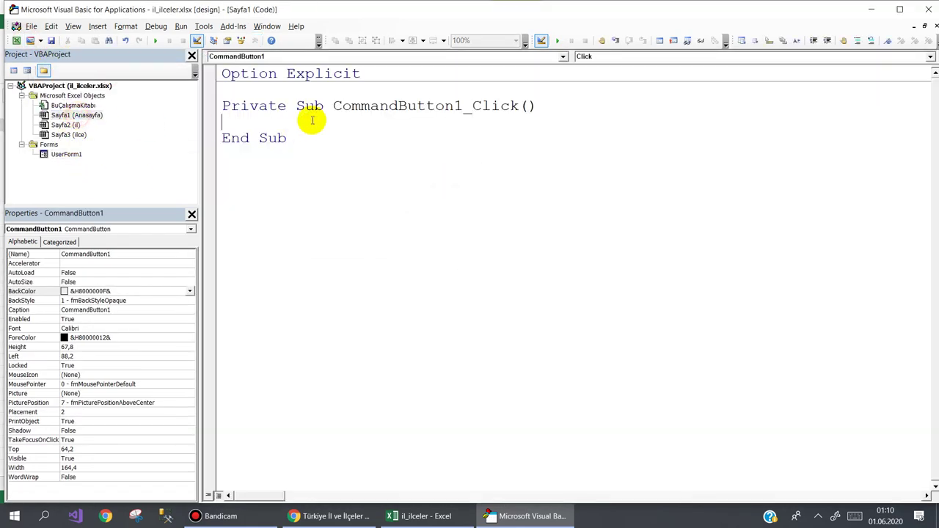
text(userfo)
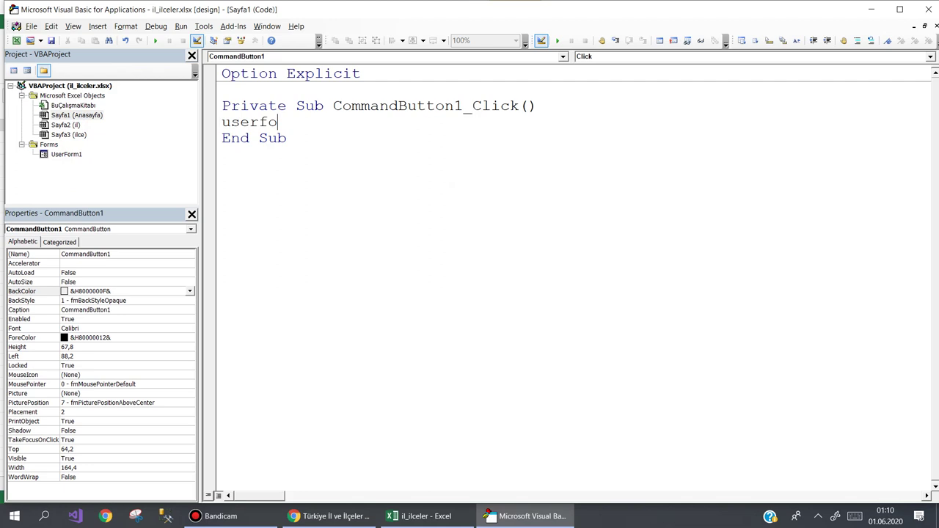
key(ctrl+space)
text(.)
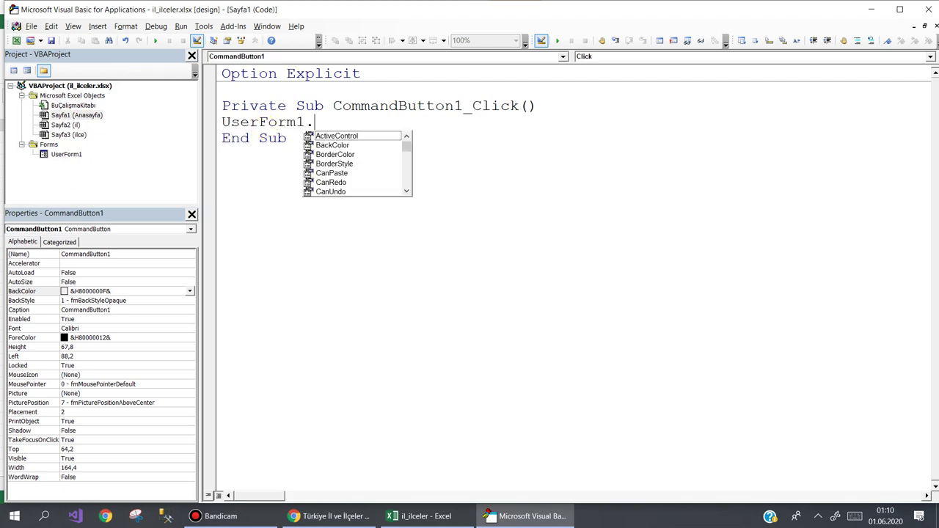
text(Show)
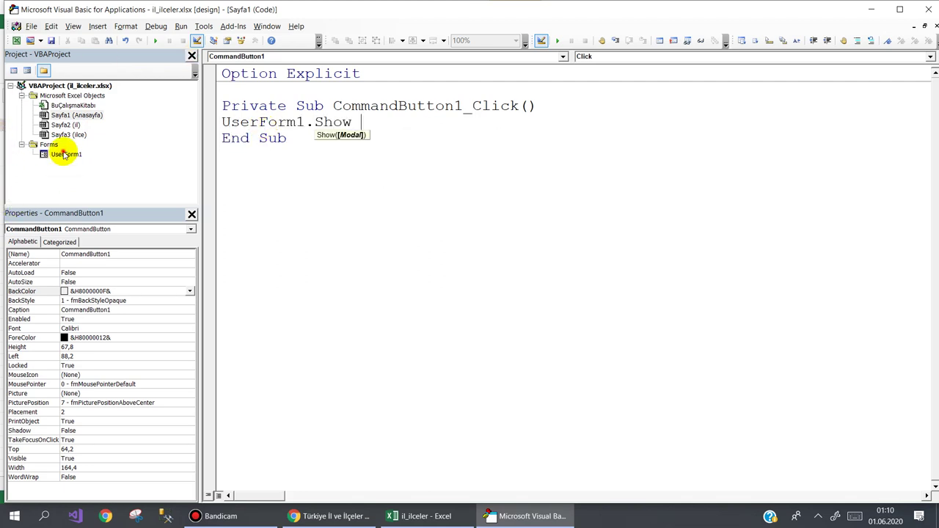
double_click(64, 154)
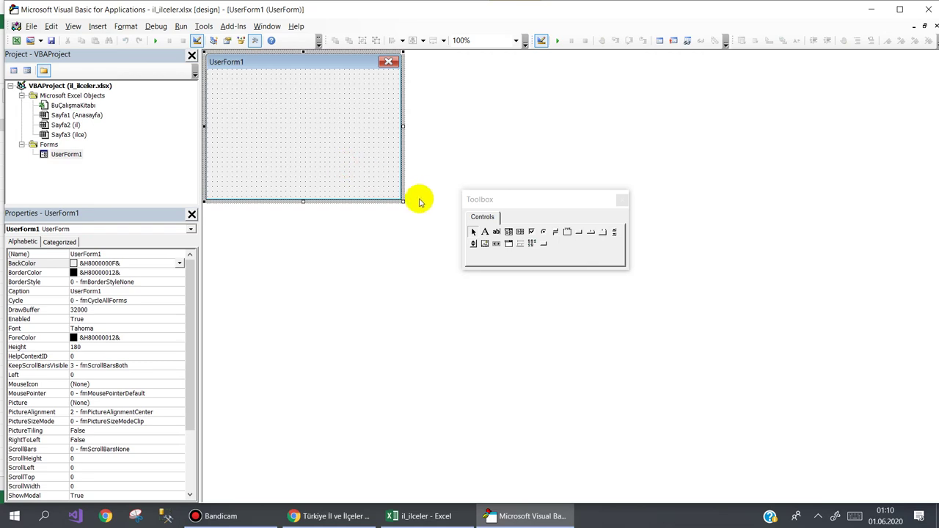
Return to the VBA editor and place a label captioned 'İl' on UserForm1.
click(307, 517)
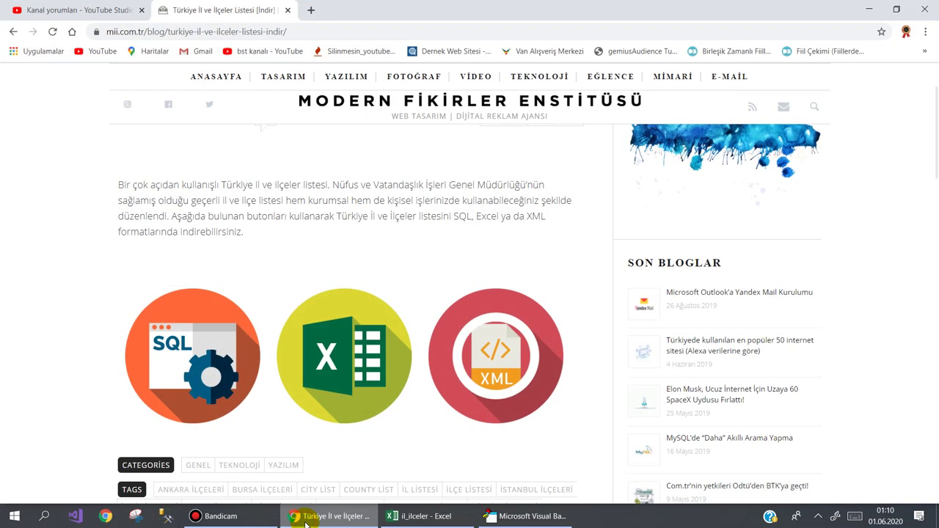
click(66, 8)
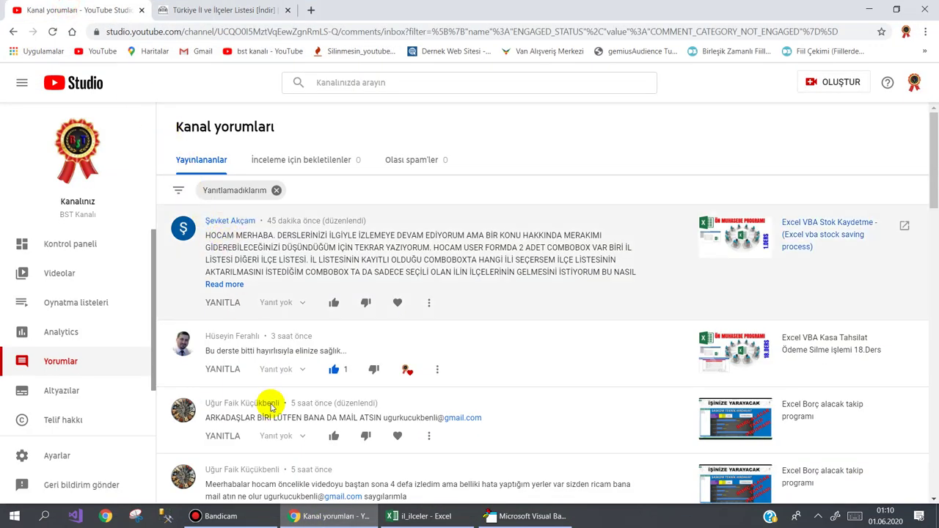
click(420, 516)
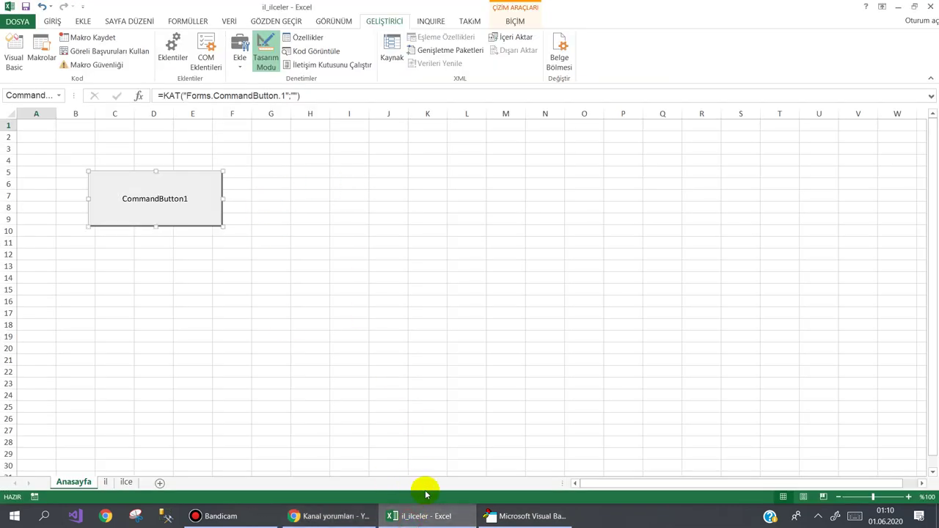
click(524, 516)
click(265, 181)
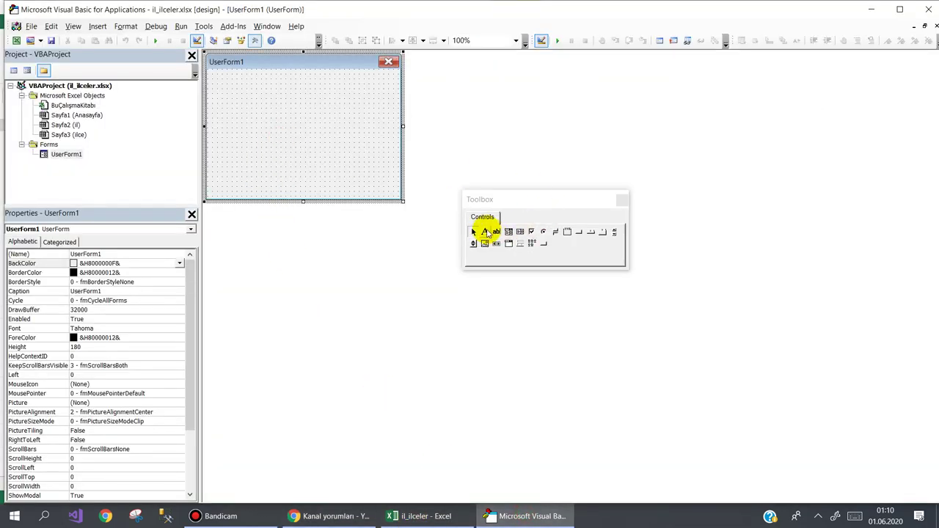
click(484, 232)
click(215, 87)
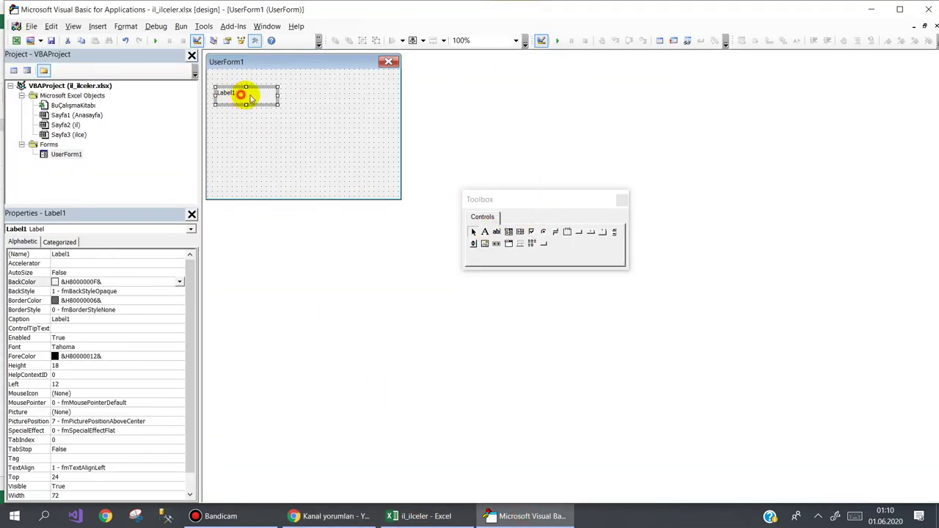
click(248, 97)
text(I)
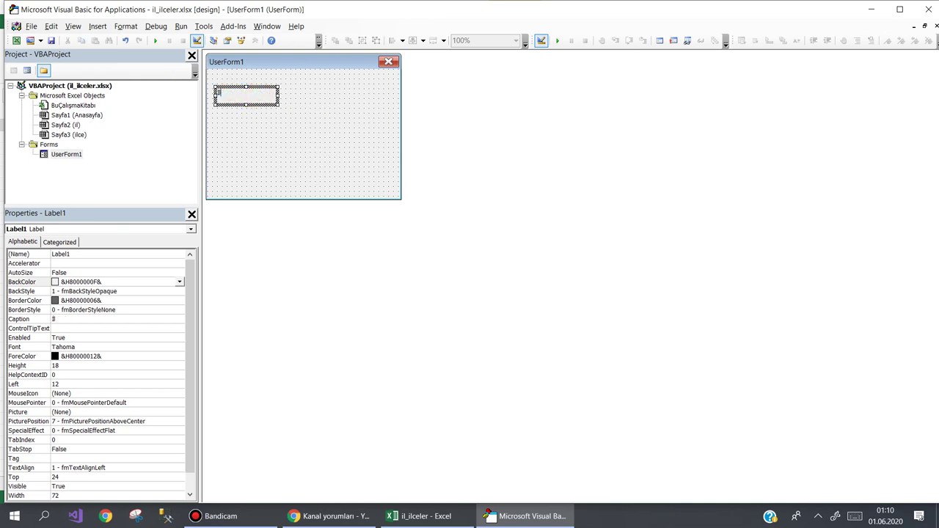
click(235, 121)
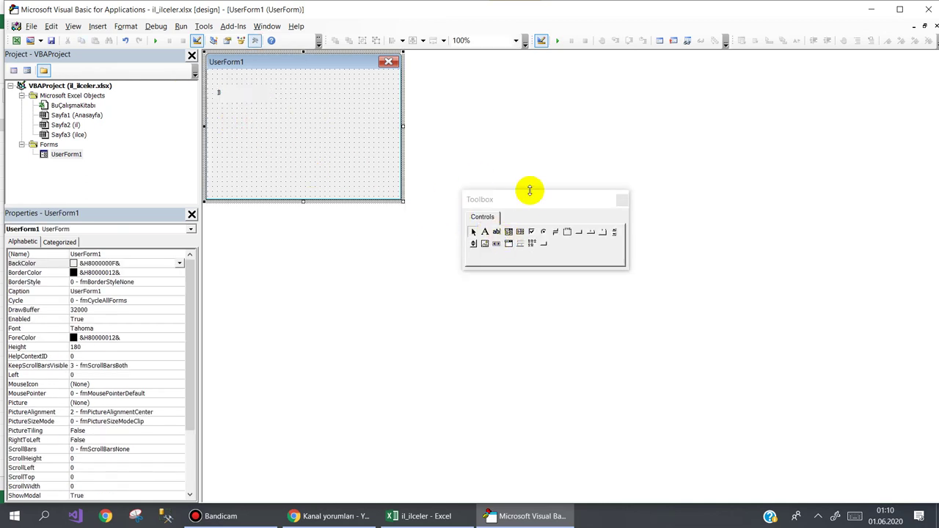
Add a widened combo box beside the label and duplicate the pair below it.
click(510, 233)
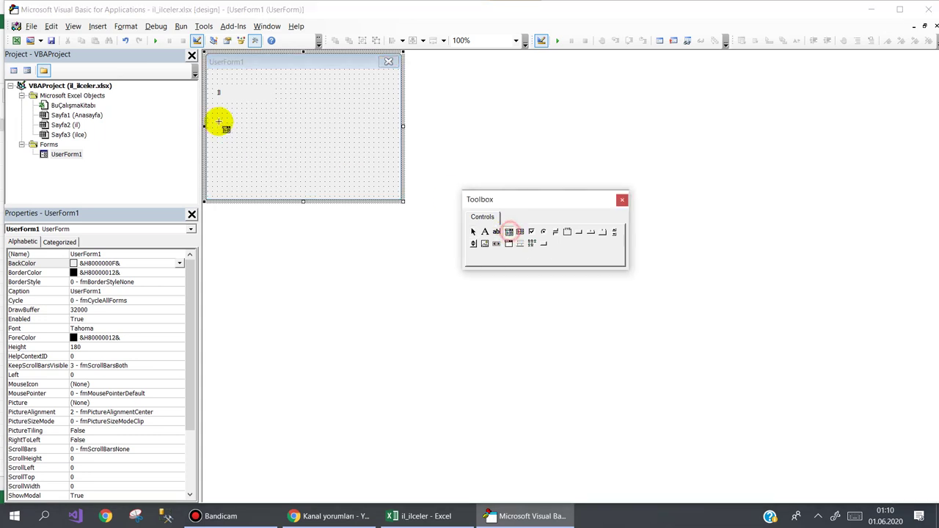
click(230, 90)
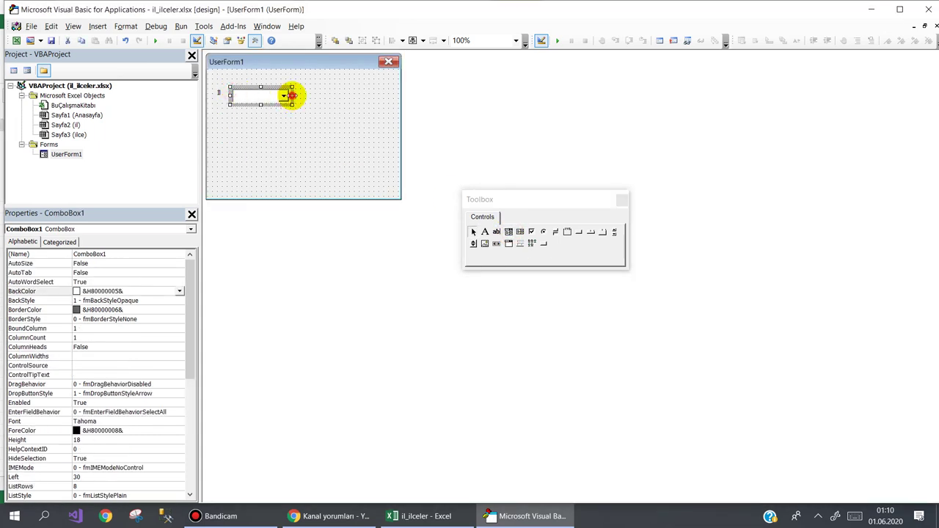
drag(292, 95, 341, 96)
mouse_move(222, 95)
mouse_down()
mouse_move(257, 127)
mouse_move(220, 88)
mouse_up()
Make both labels fmBackStyleTransparent and change the second label's caption to 'İlçe'.
click(259, 139)
click(222, 111)
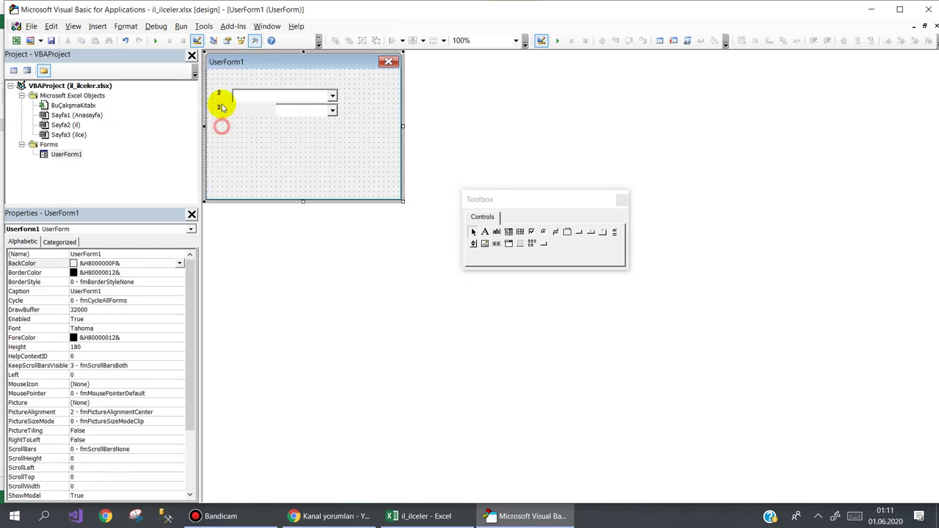
double_click(35, 283)
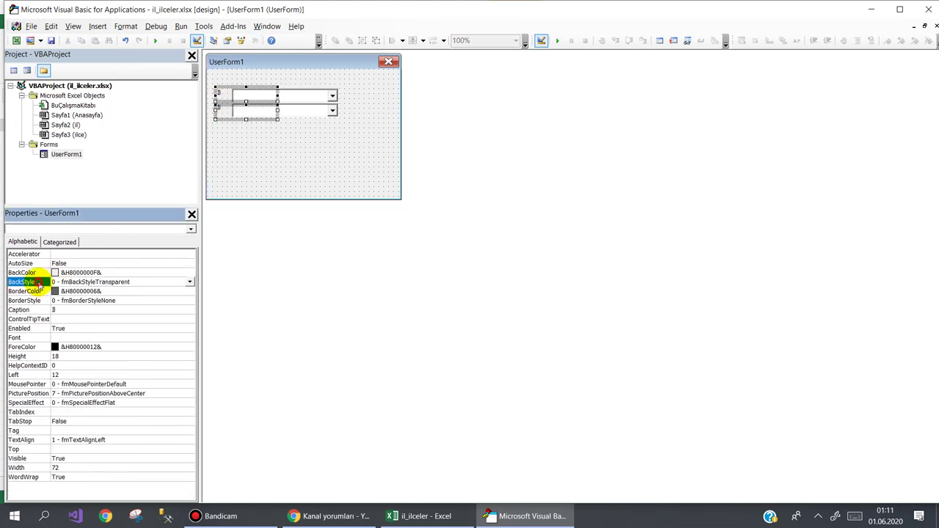
click(222, 110)
click(225, 111)
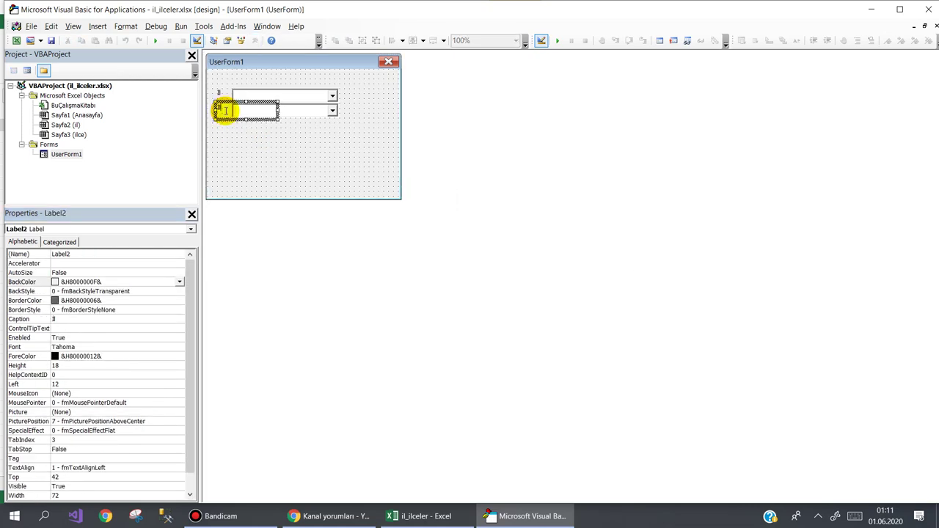
click(316, 141)
drag(287, 141, 220, 109)
Name the first (province) combo box cbil.
click(269, 143)
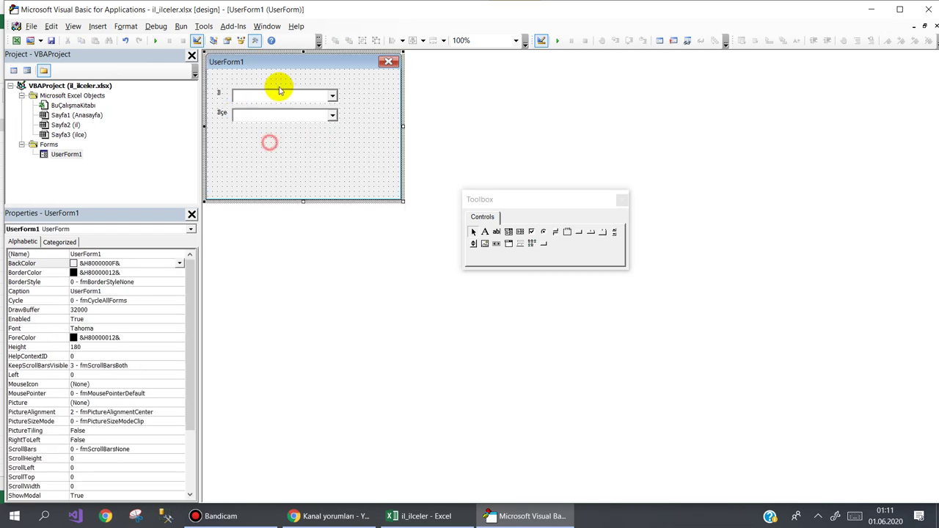
click(268, 94)
click(62, 256)
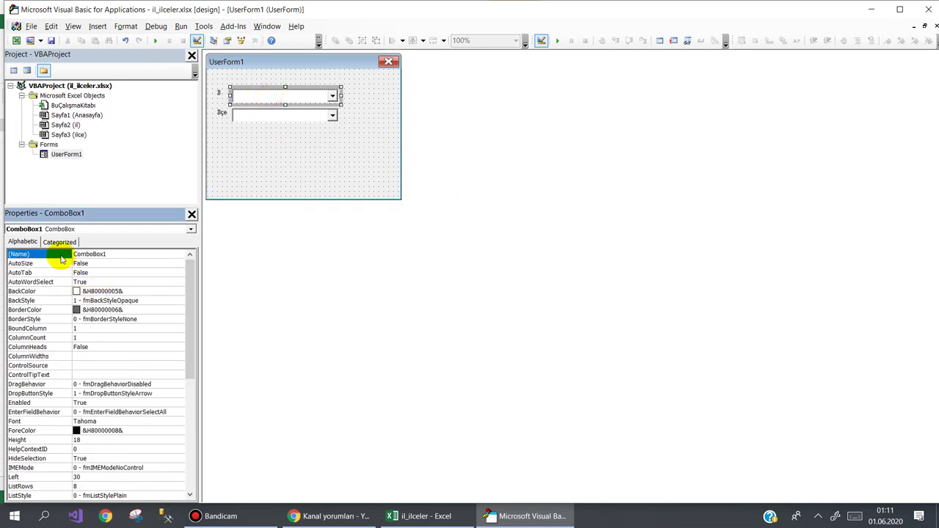
text(cbil)
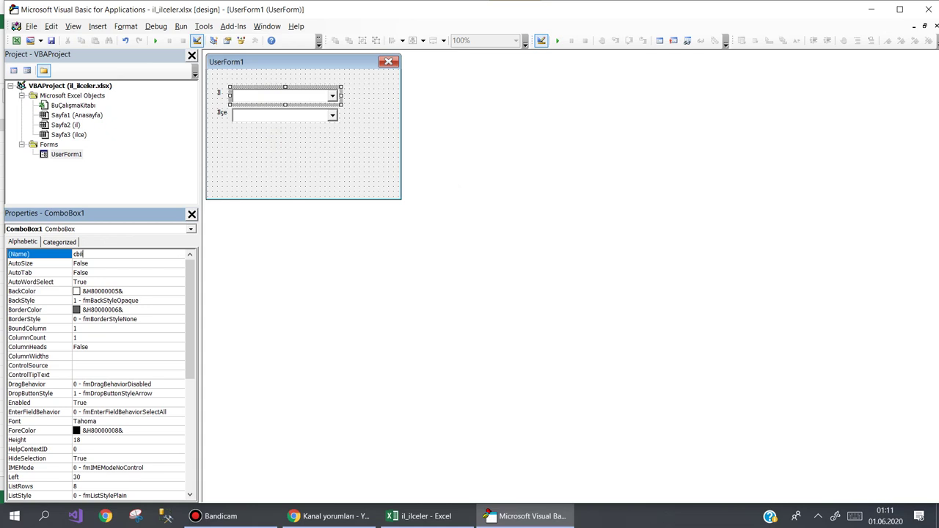
key(Return)
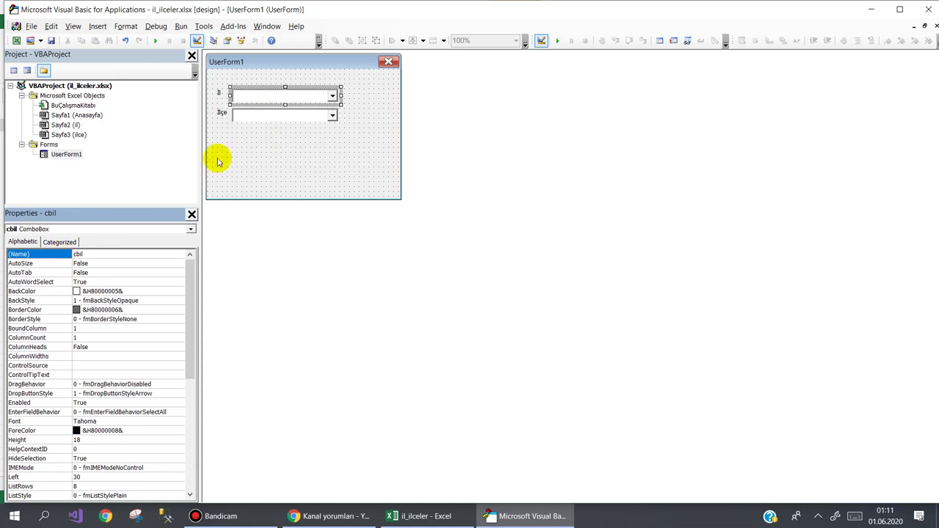
Name the second (district) combo box cbilce.
click(249, 115)
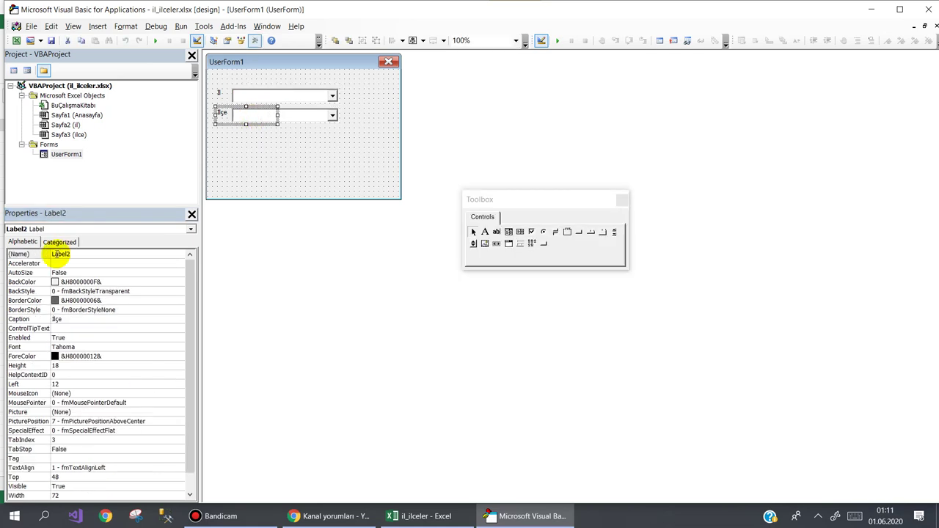
click(292, 116)
click(60, 253)
text(cbilce)
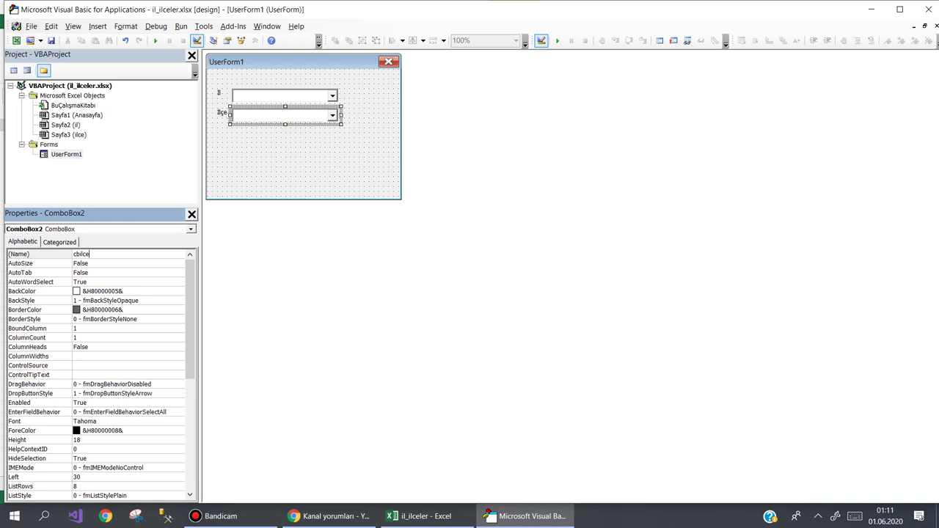
click(310, 146)
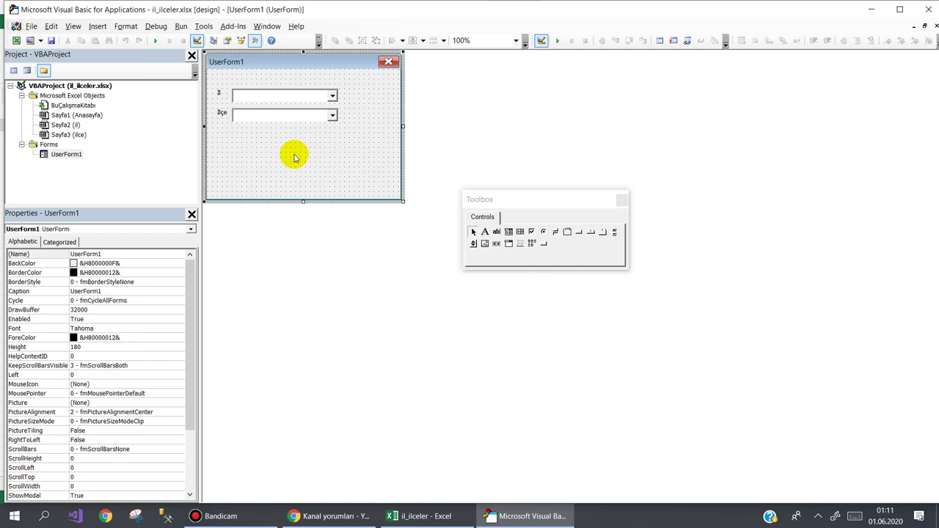
Make UserForm_Initialize call illeriAktar, declare an empty Sub illeriAktar, then view the il sheet.
double_click(293, 156)
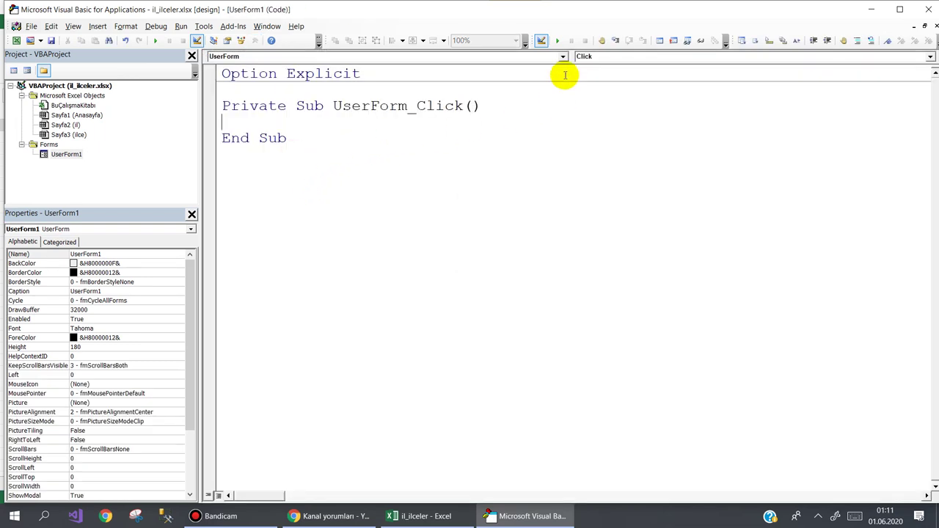
click(589, 56)
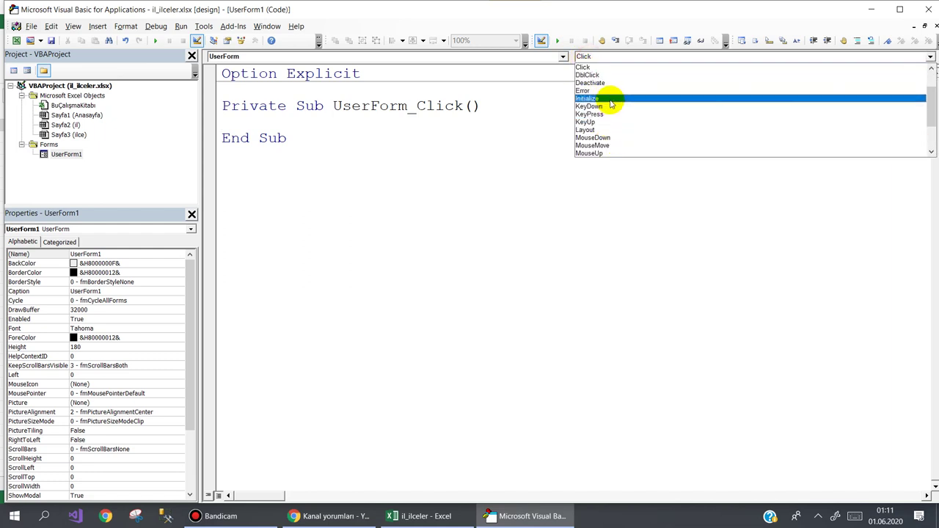
click(610, 99)
text(il)
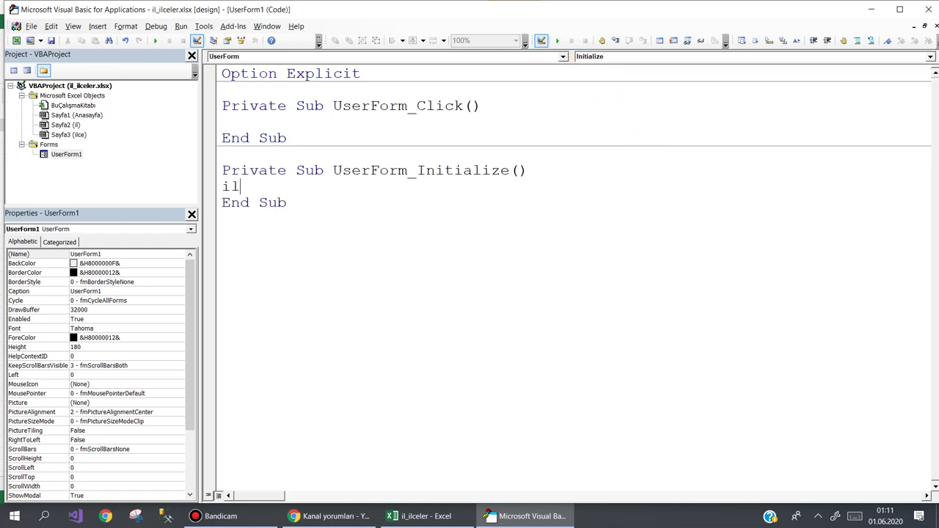
text(leriAk)
text(tar)
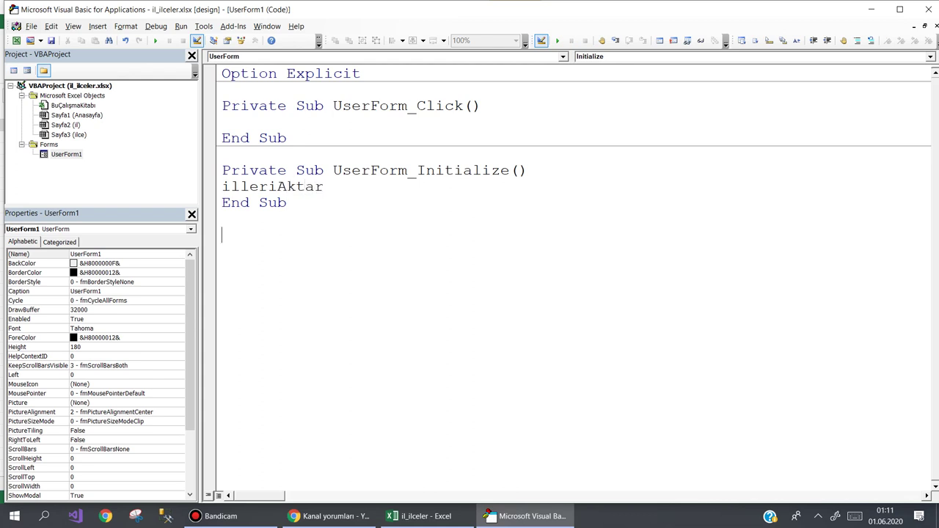
text(sub )
text(illeri)
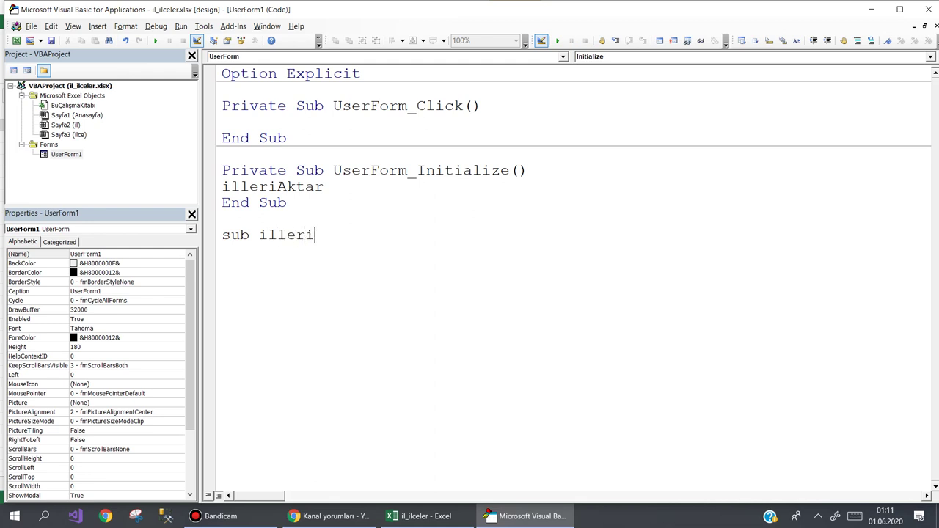
text(Aktar)
key(Return)
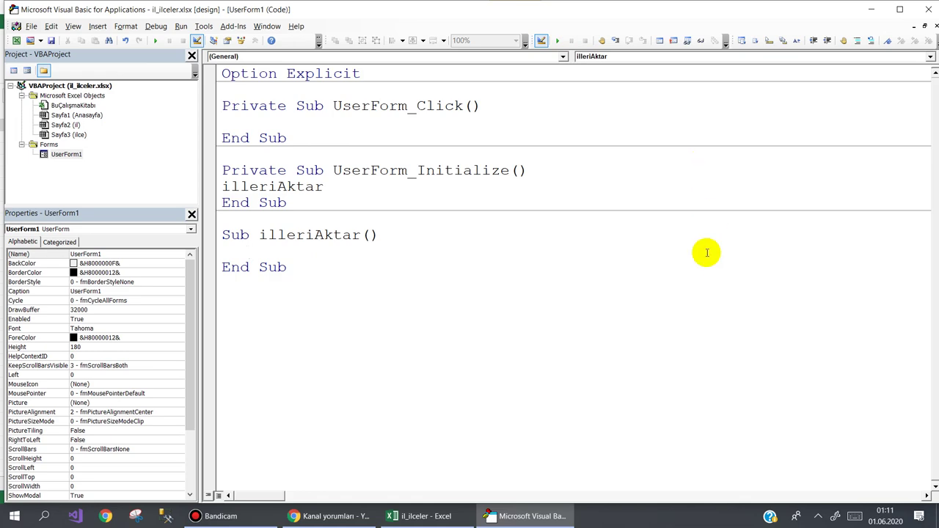
click(410, 516)
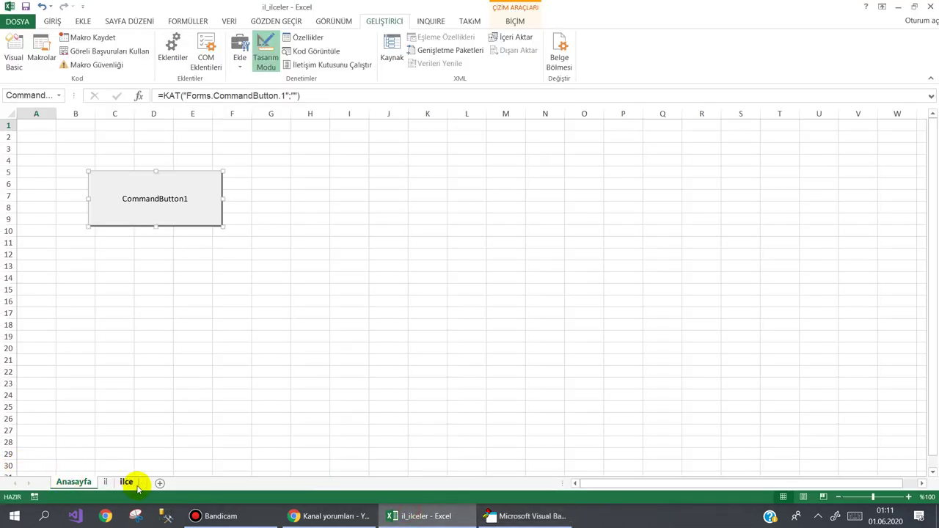
click(105, 482)
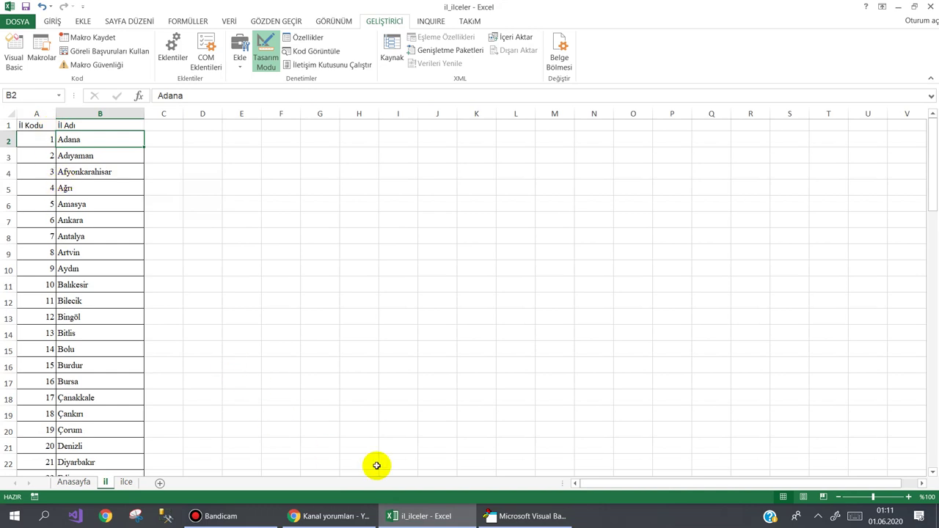
In illeriAktar, declare x As Byte and set x to the il sheet's last filled row from A100 upward.
click(503, 516)
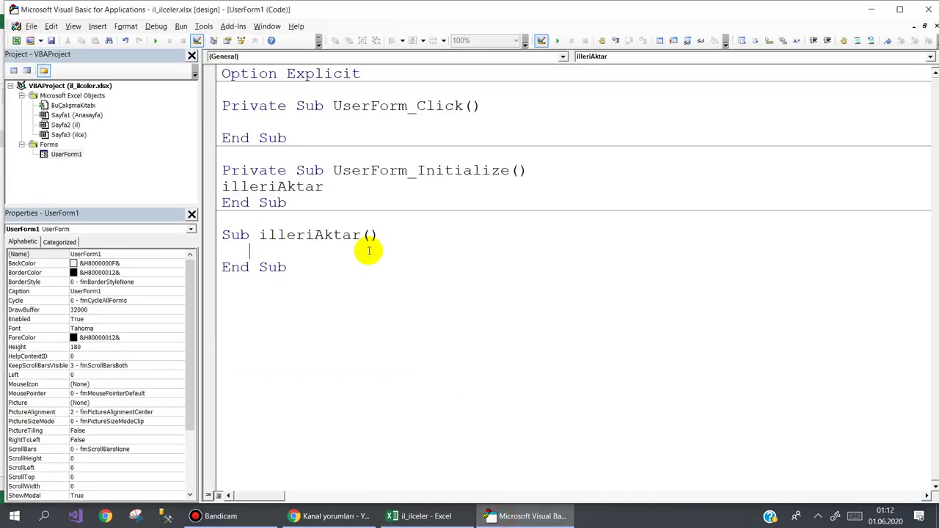
text(dim x as )
text(byte)
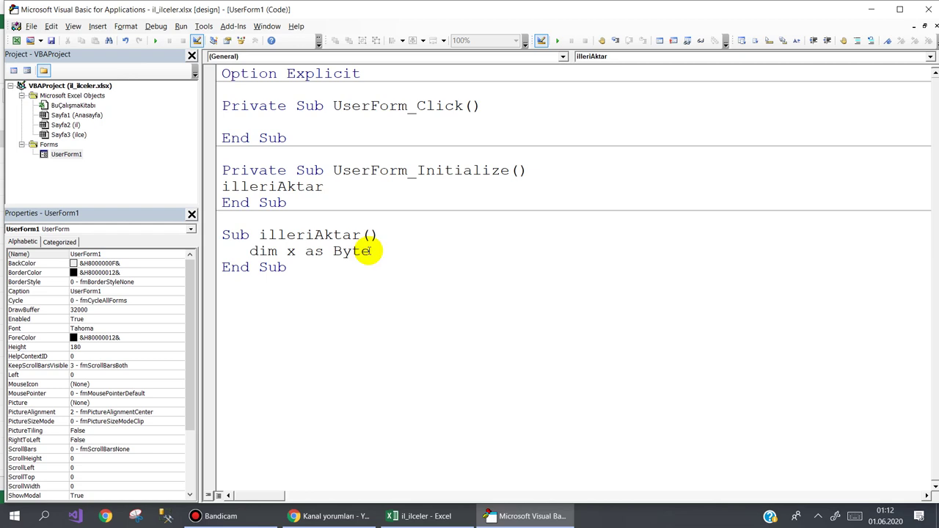
key(Return)
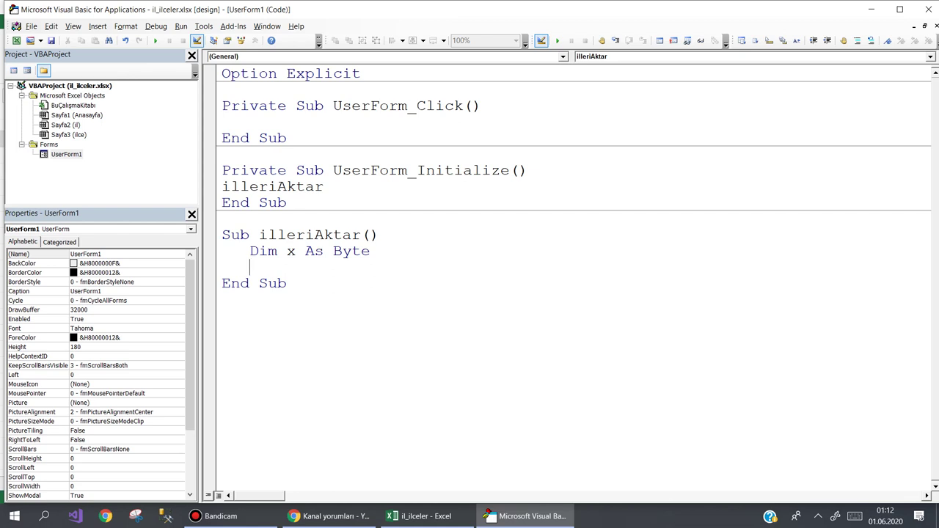
text(x=)
text(she)
key(ctrl+space)
text(()
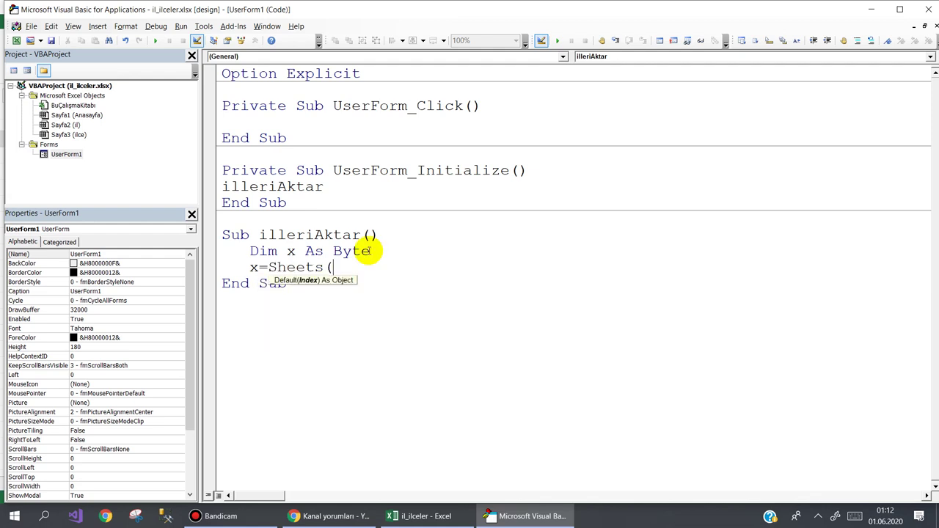
text("il"))
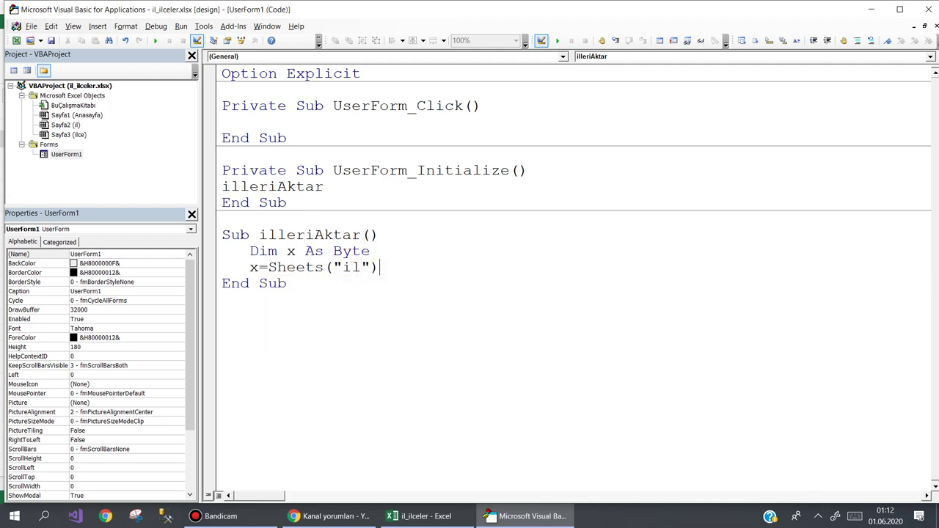
text(.range()
text(A)
text(100").)
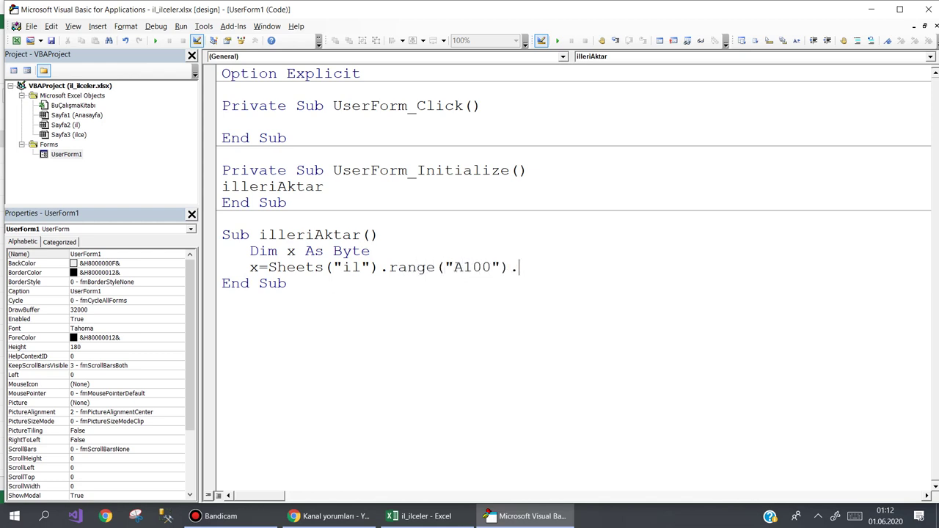
text(end()
text(xlup).)
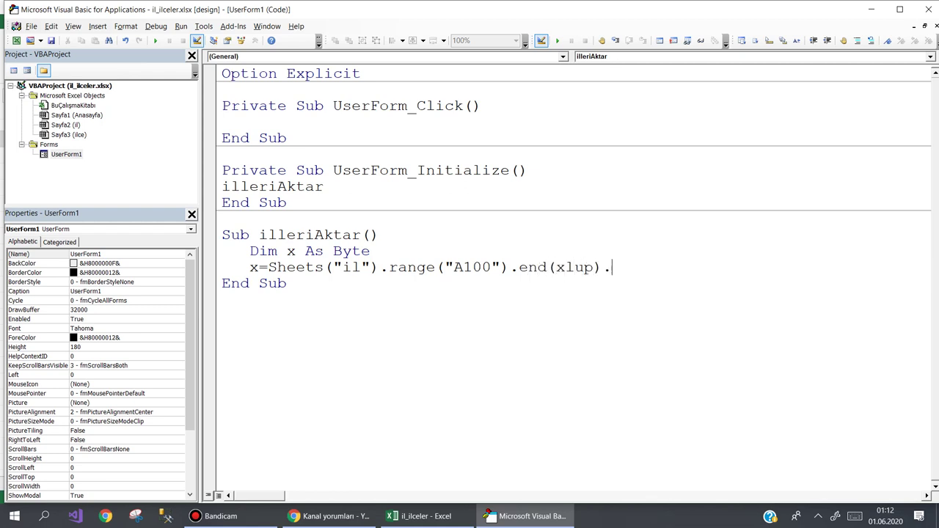
text(ow)
key(Return)
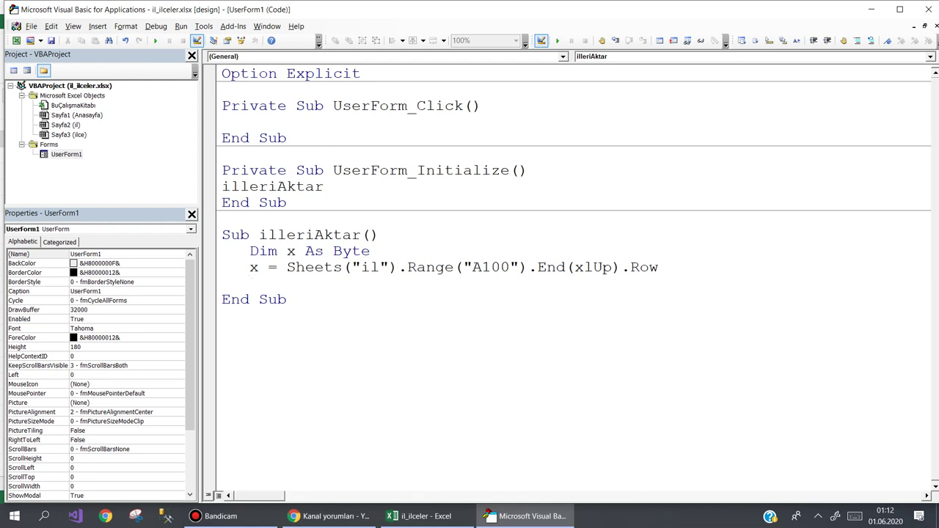
Set cbil.RowSource to "il!A2:A" & x.
text(cb)
text(il)
key(ctrl+space)
text(.)
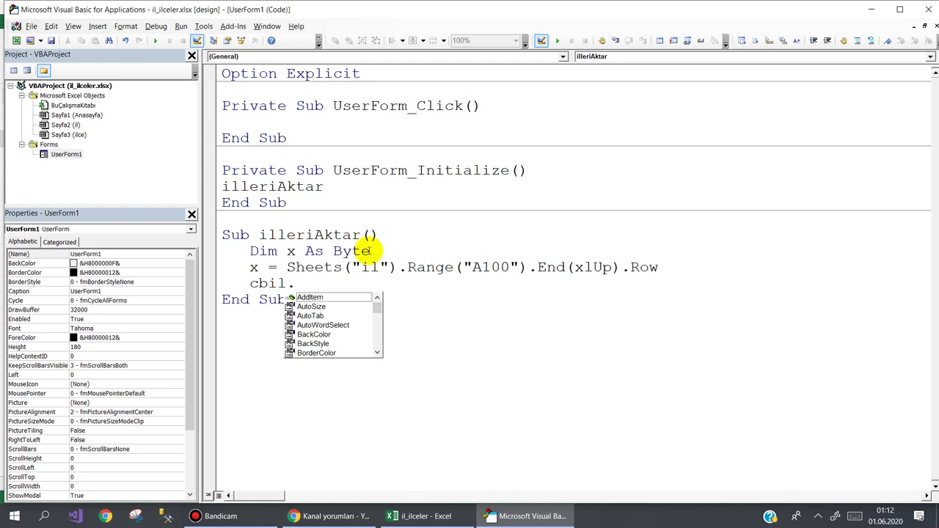
text(row)
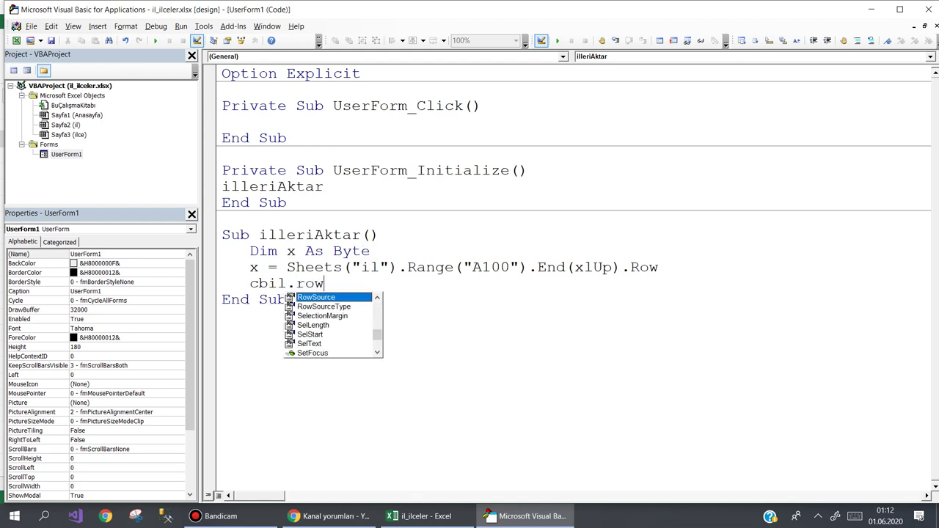
text(=")
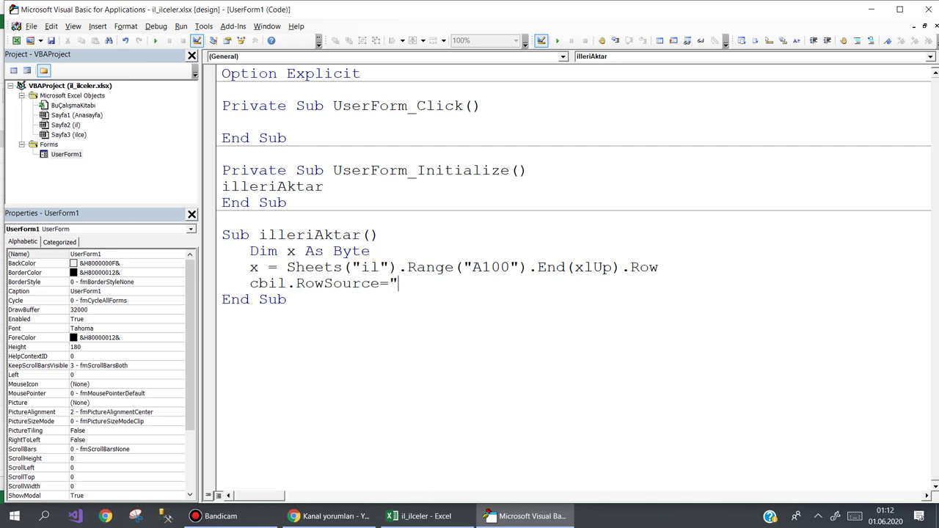
text(il!)
text(A)
text(2:A"&)
text(x)
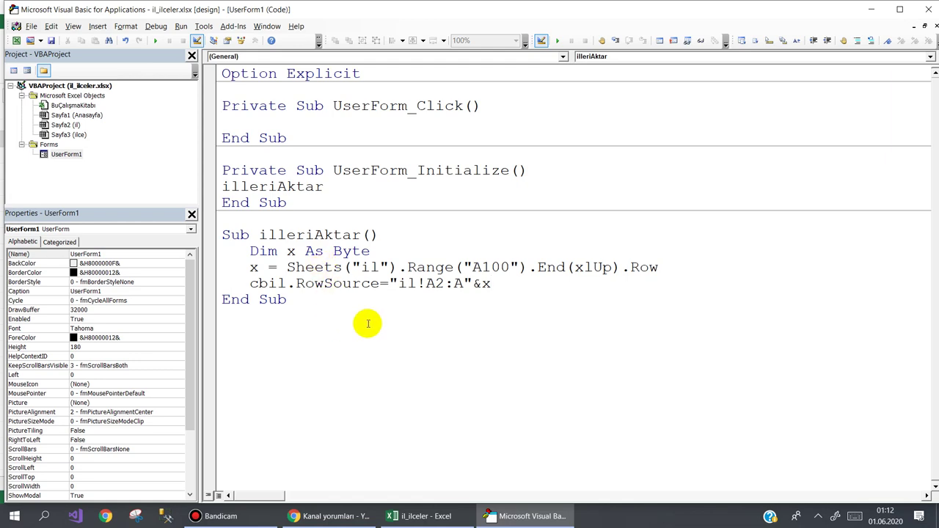
click(345, 319)
click(156, 42)
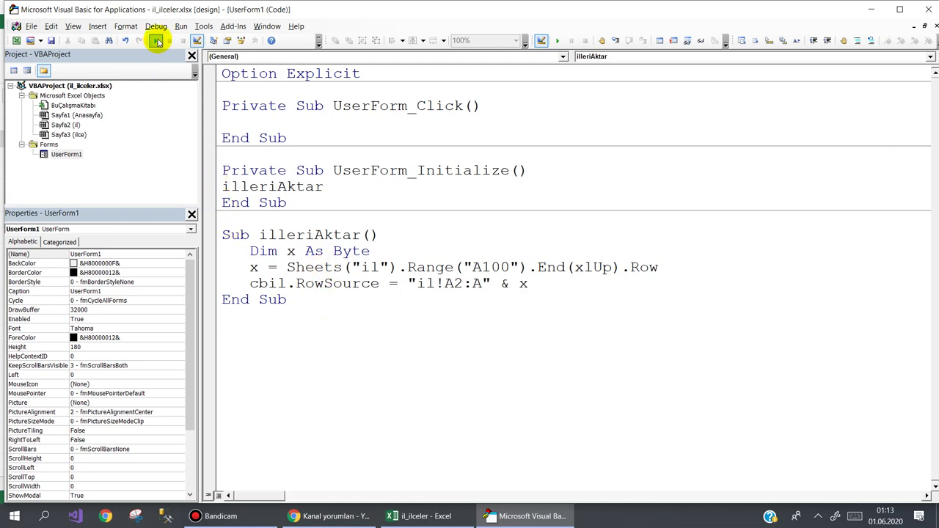
click(499, 219)
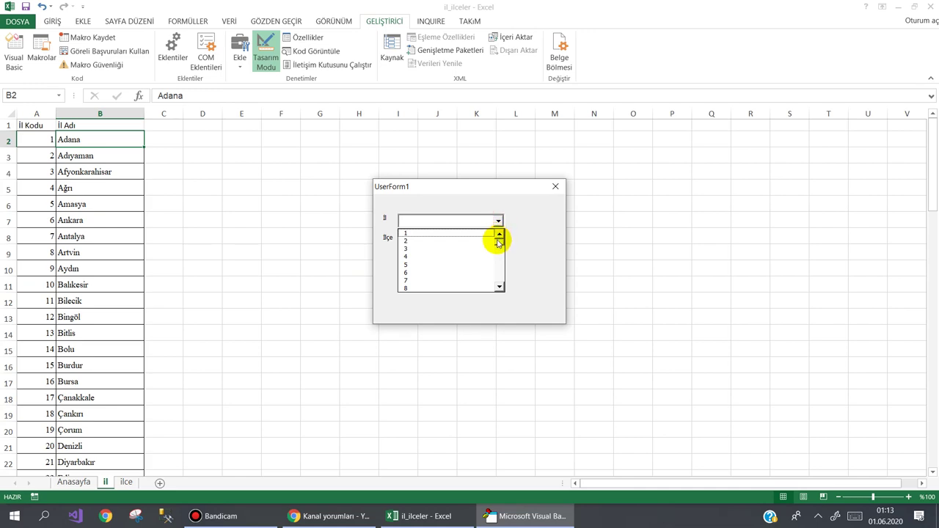
drag(498, 243, 496, 219)
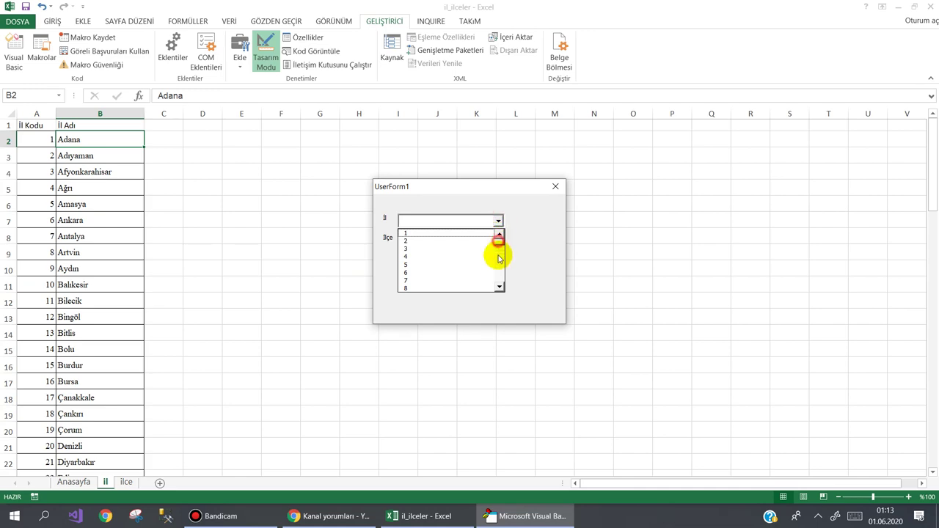
click(556, 187)
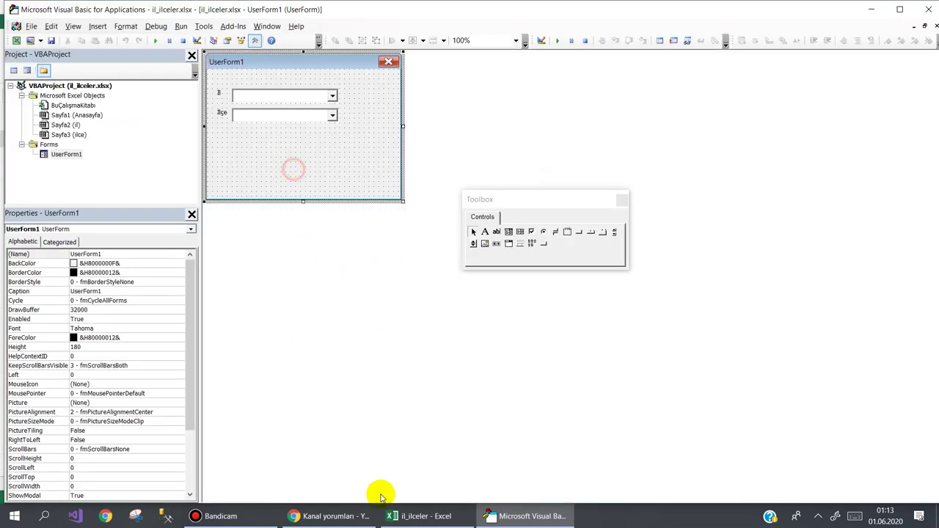
click(415, 515)
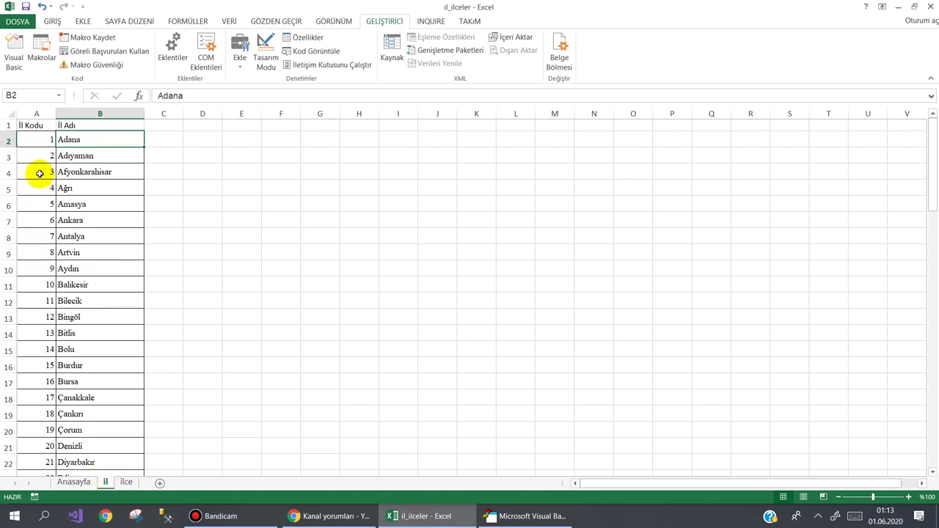
drag(37, 173, 92, 172)
click(520, 516)
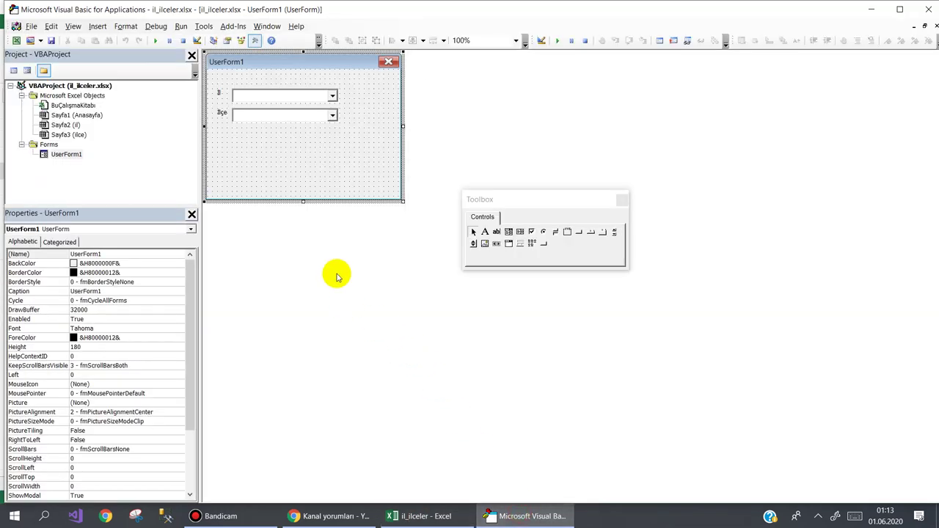
double_click(281, 153)
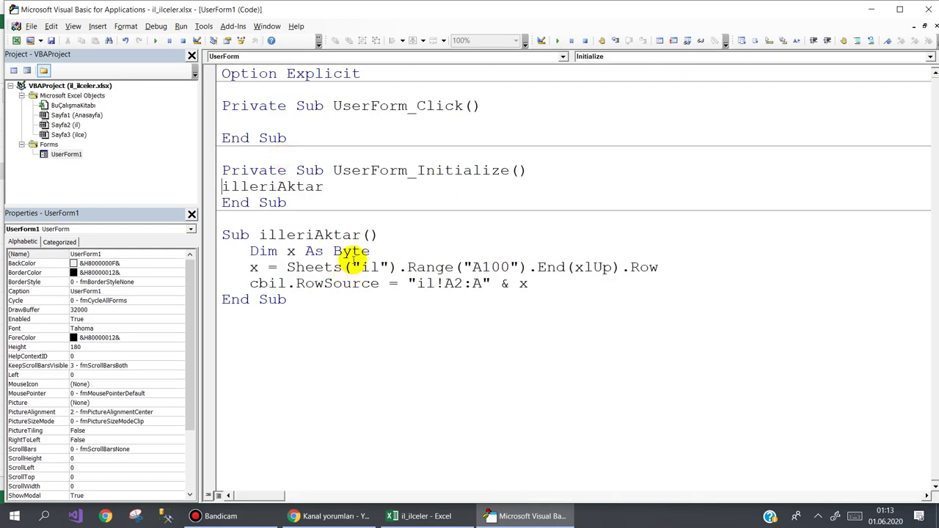
Add cbil.ColumnCount = 2 below the row-count line.
click(679, 267)
key(Return)
key(Return)
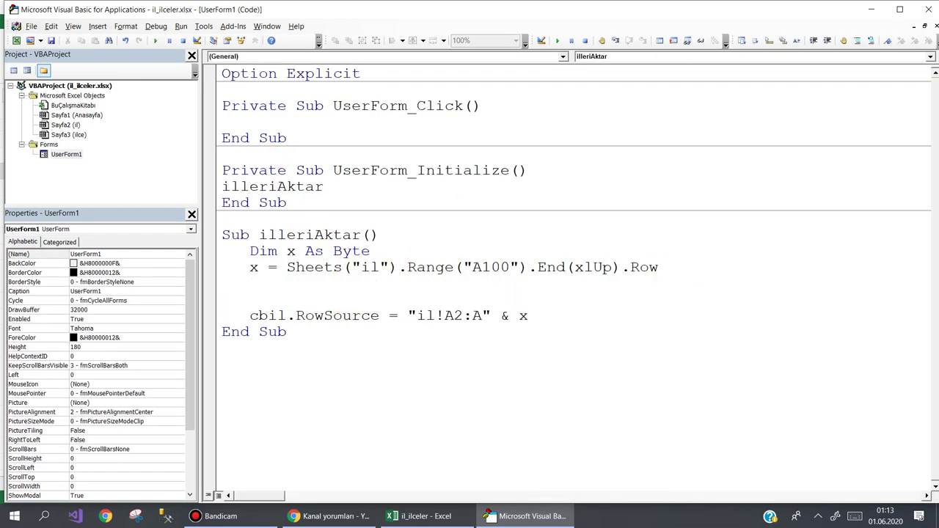
text(cb)
text(i)
key(ctrl+space)
text(l.)
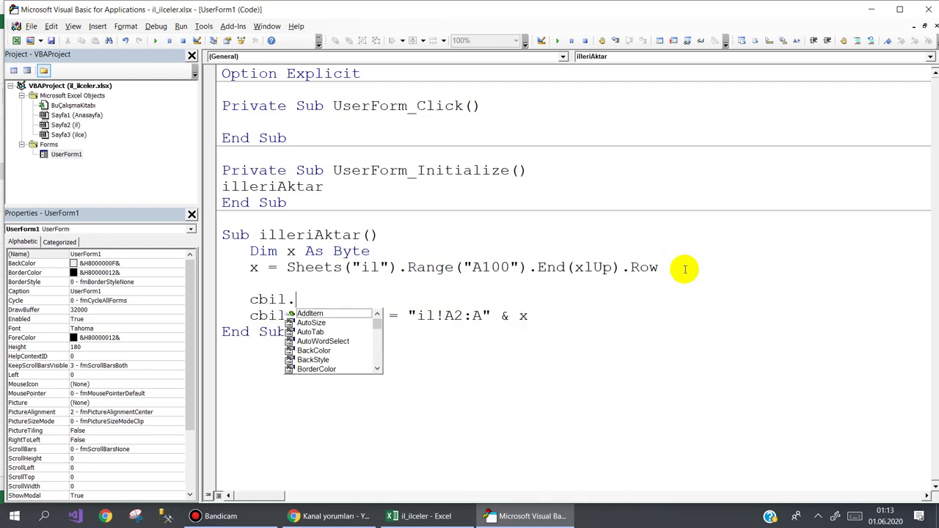
text(row)
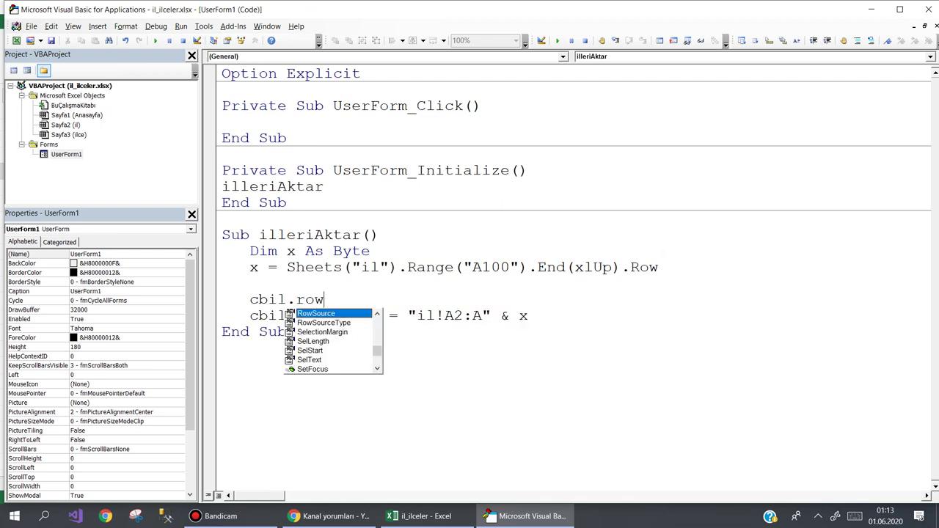
key(BackSpace)
key(BackSpace)
key(BackSpace)
key(BackSpace)
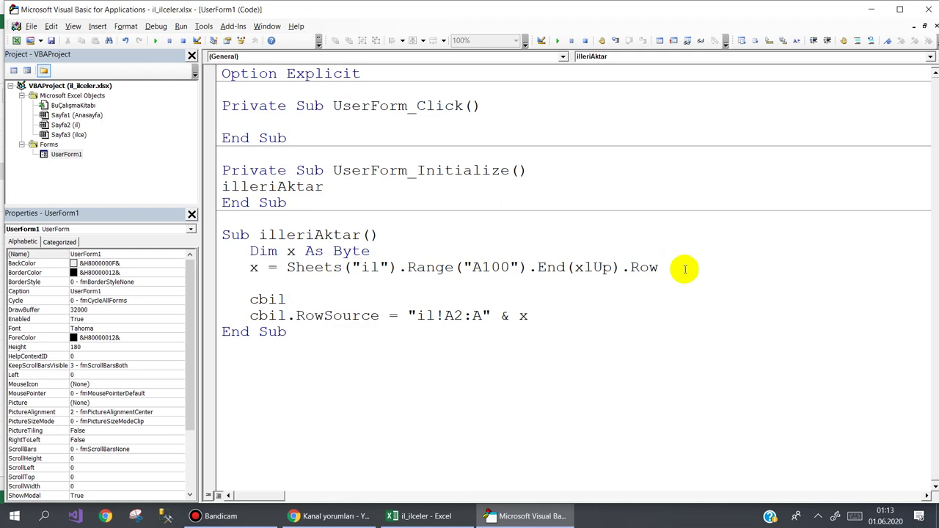
text(.co)
click(319, 323)
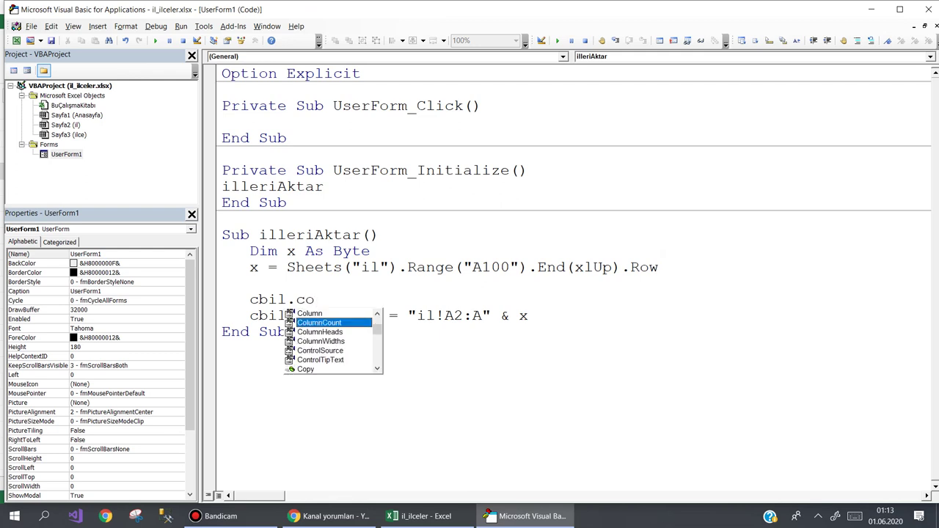
text(=2)
key(Return)
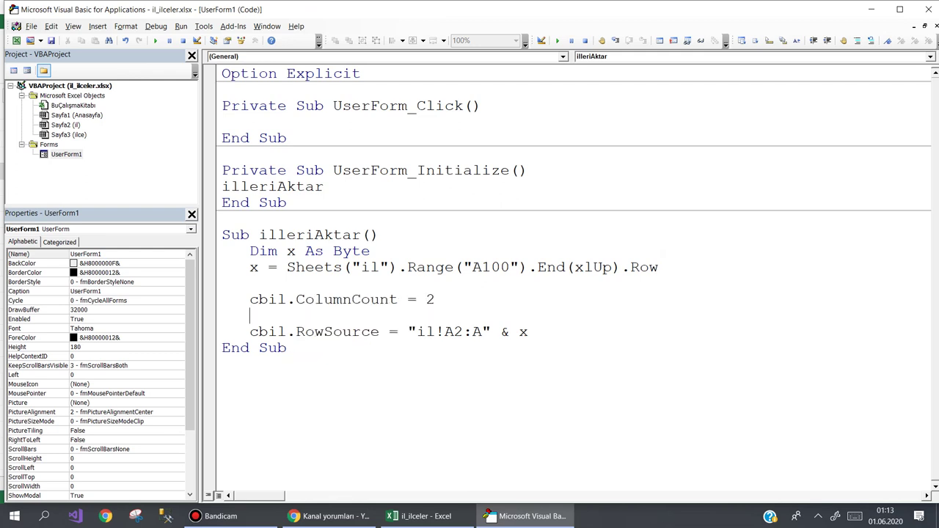
Add a cbil.ColumnWidths line below it, with widths "0,120" for now.
text(cbi)
text(l.c)
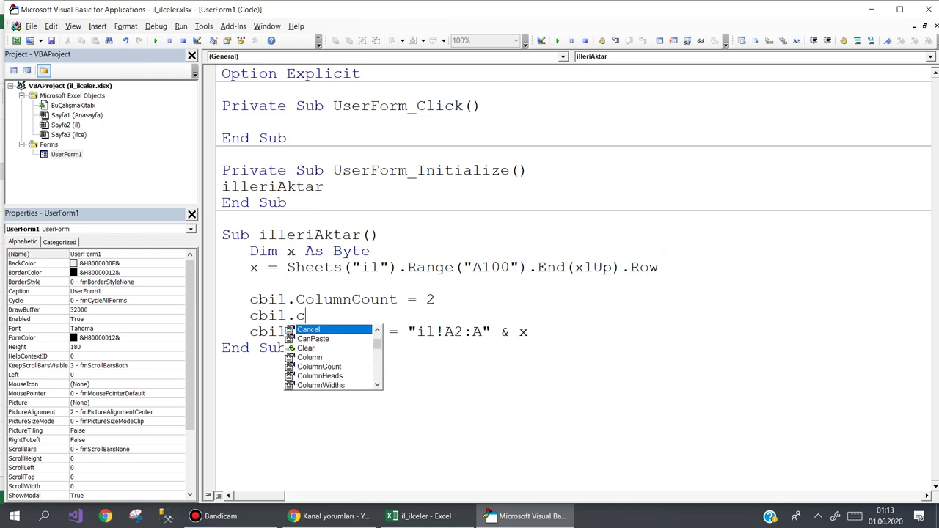
text(o)
key(Down)
key(Down)
key(Down)
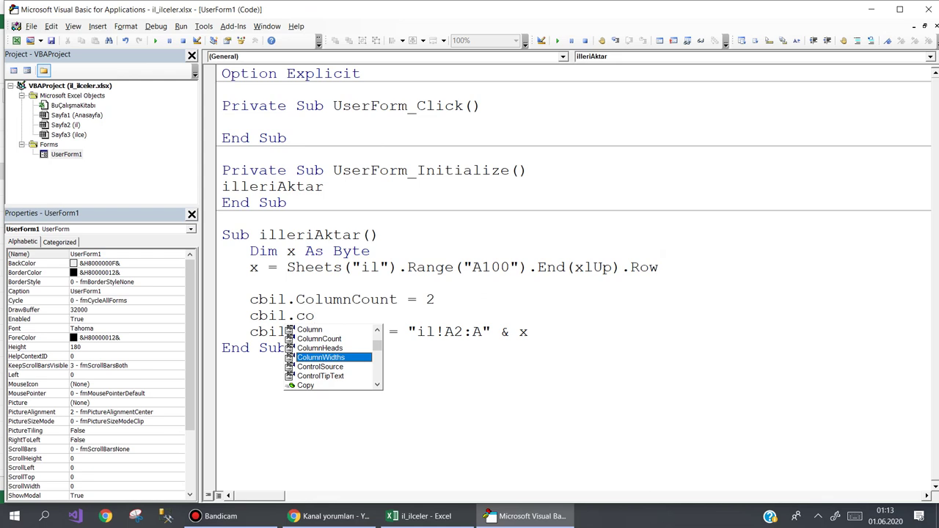
text(="0,)
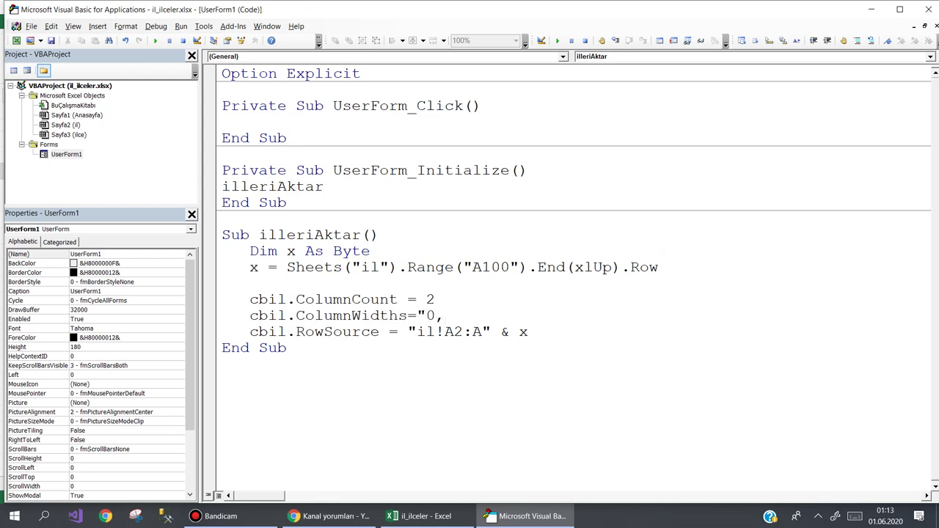
text(120)
click(482, 332)
click(445, 315)
Make the first column width 20 and run the form to check the two-column list.
text(2)
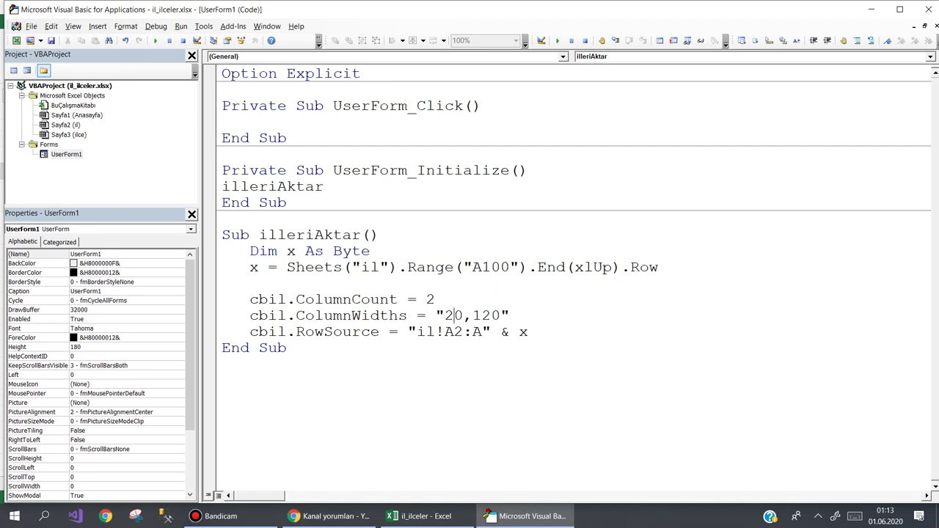
click(155, 41)
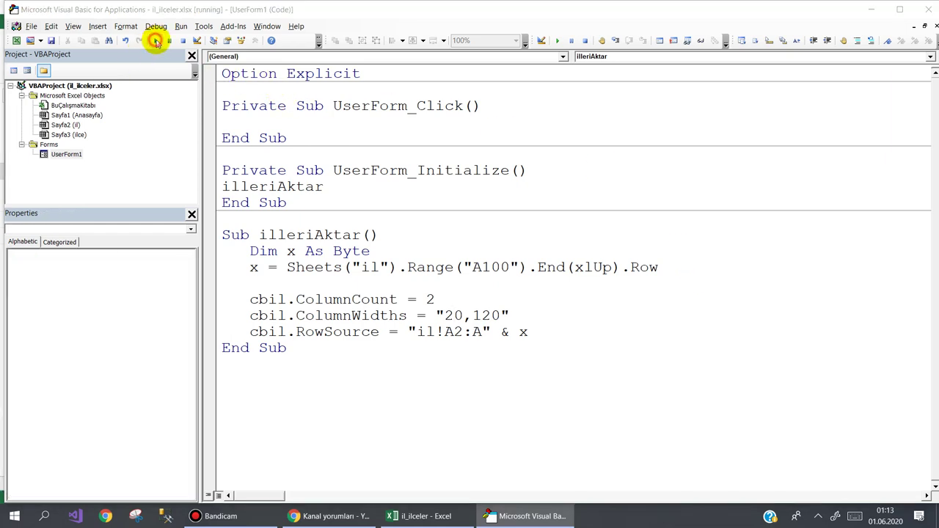
click(498, 220)
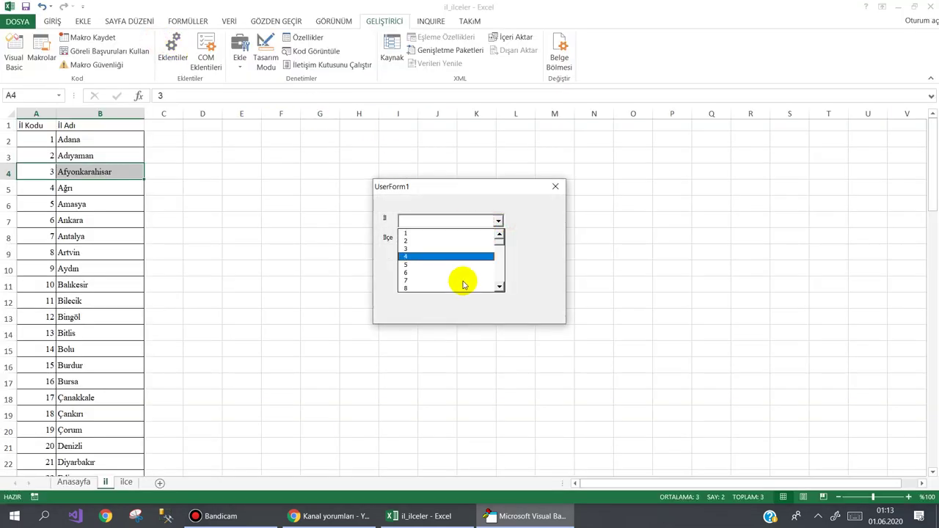
click(551, 186)
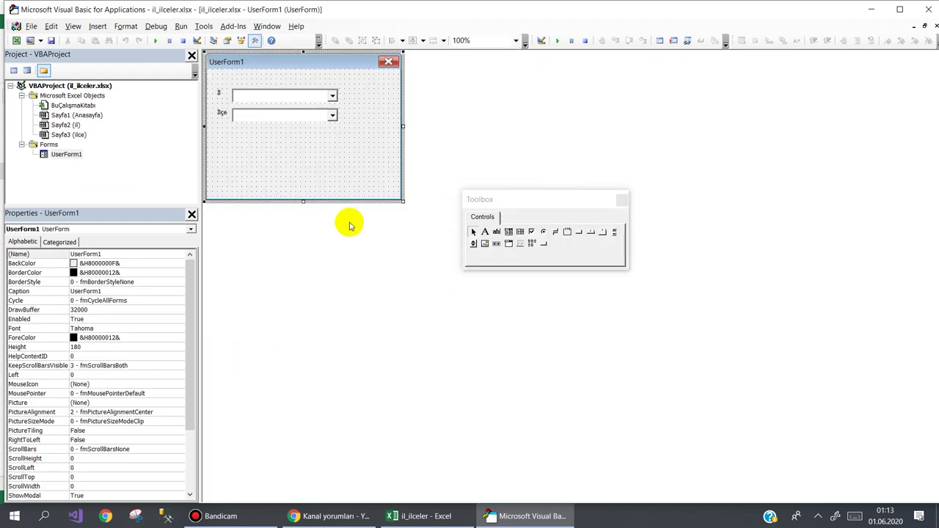
Change the RowSource range to "il!A2:B" and run the form to check both columns.
double_click(335, 172)
double_click(477, 331)
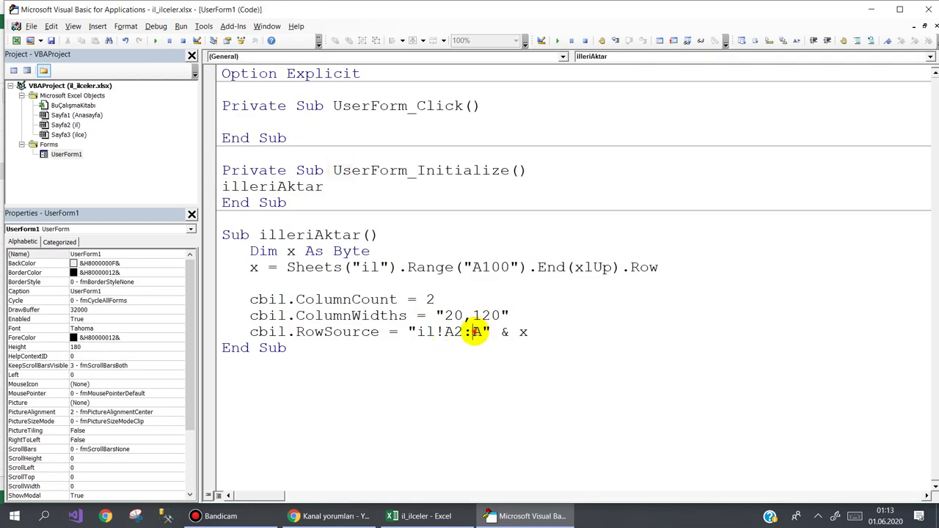
text(B)
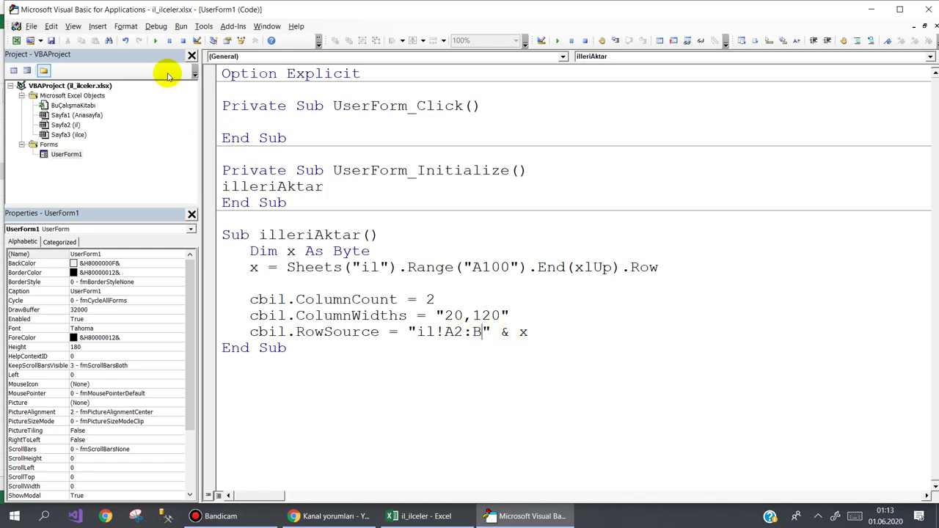
click(155, 41)
click(497, 220)
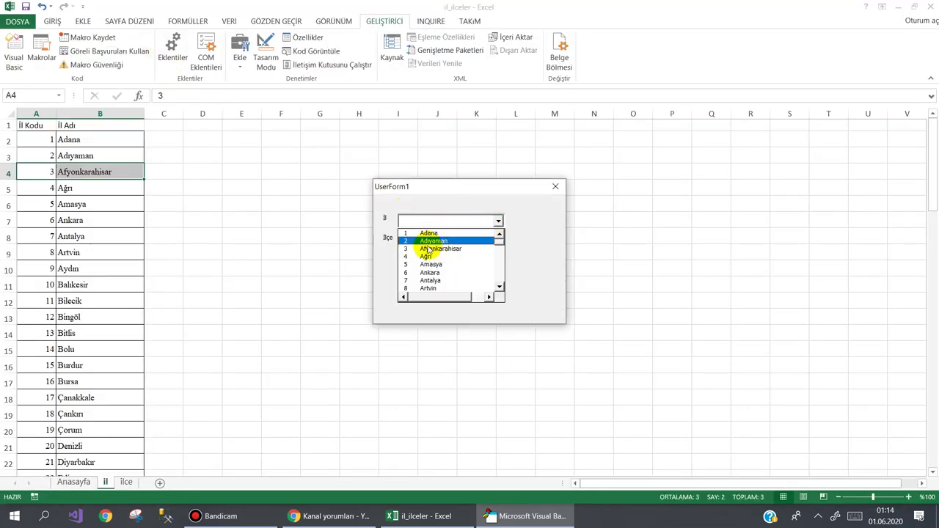
drag(499, 248, 499, 232)
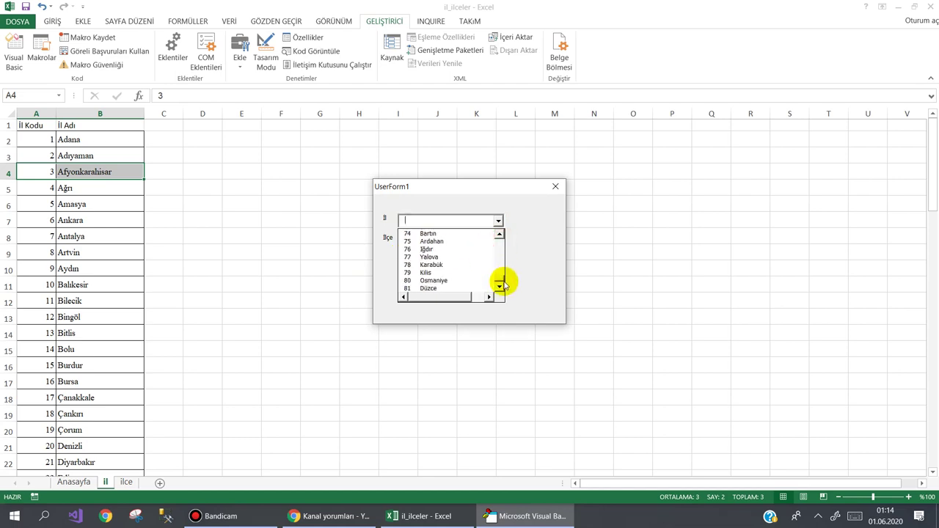
click(556, 187)
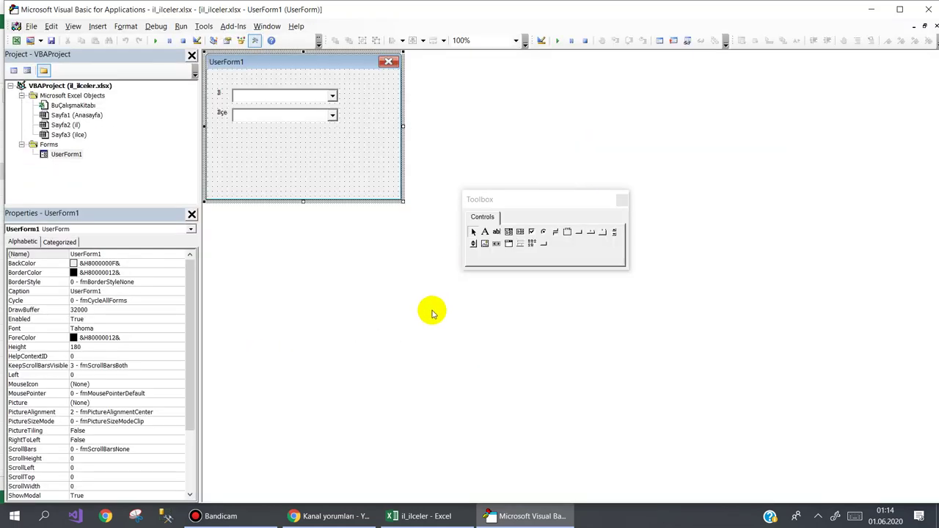
Set ColumnWidths to "0,120" and run the form to confirm only province names show.
double_click(343, 176)
drag(443, 316, 450, 316)
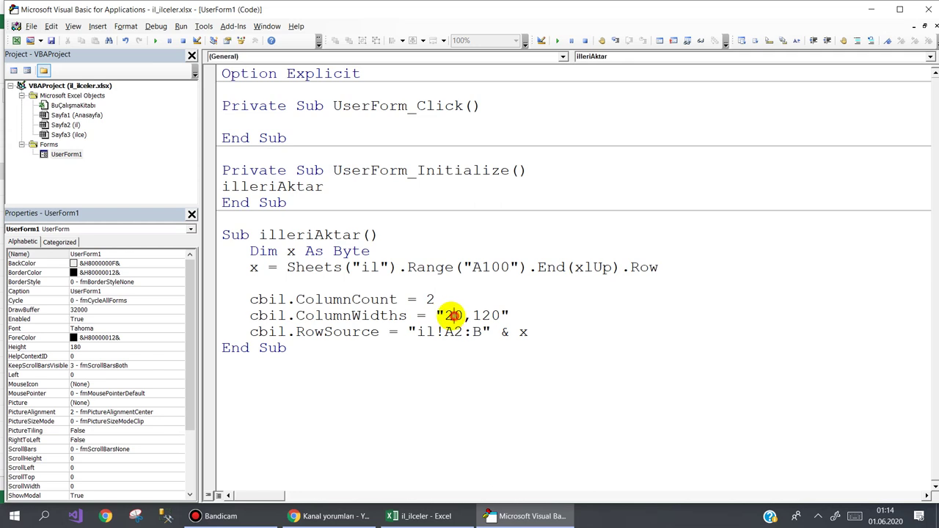
key(Delete)
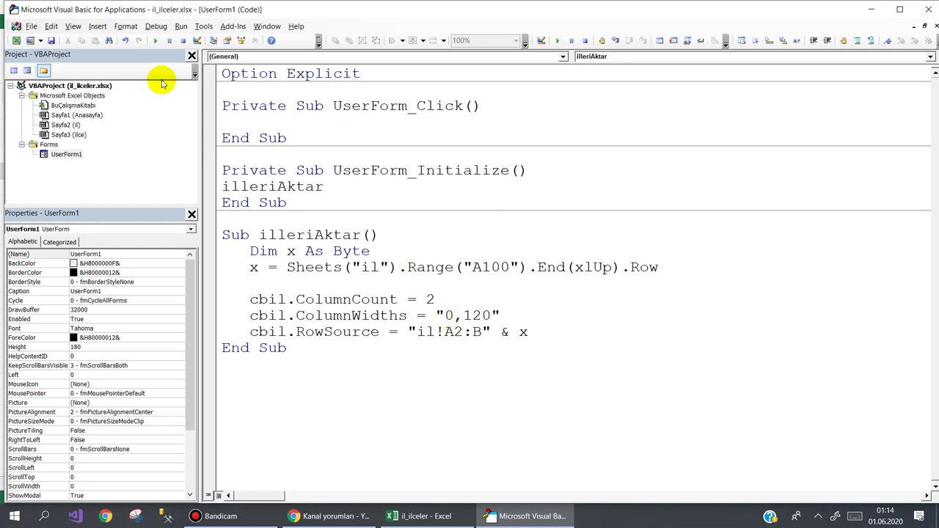
click(153, 39)
click(497, 221)
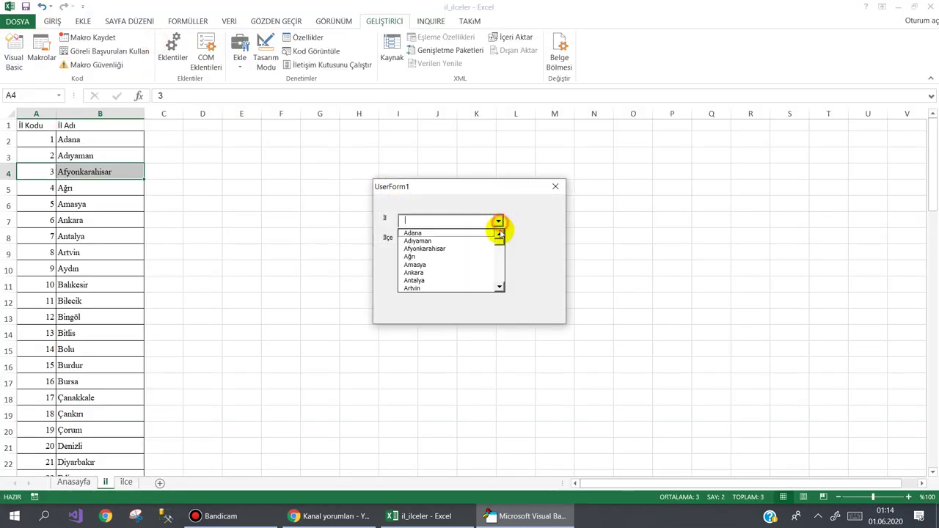
drag(499, 240, 500, 278)
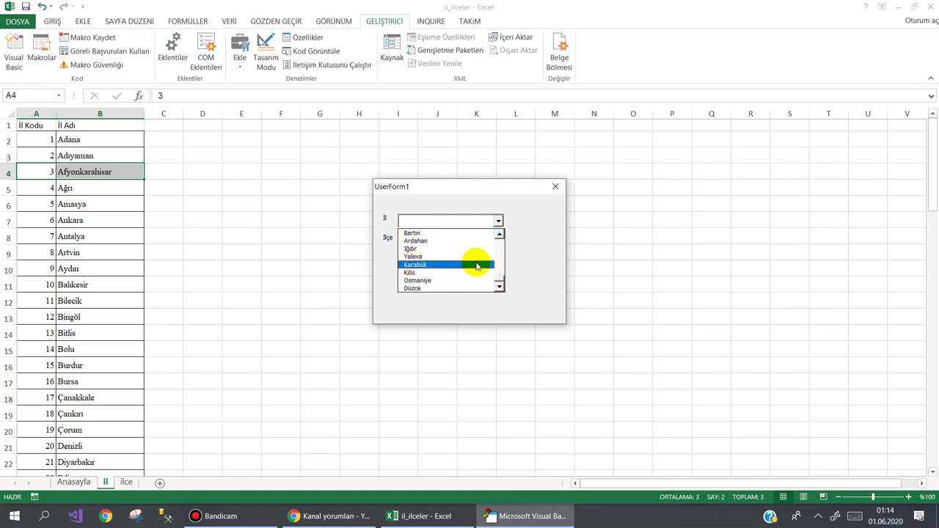
click(554, 188)
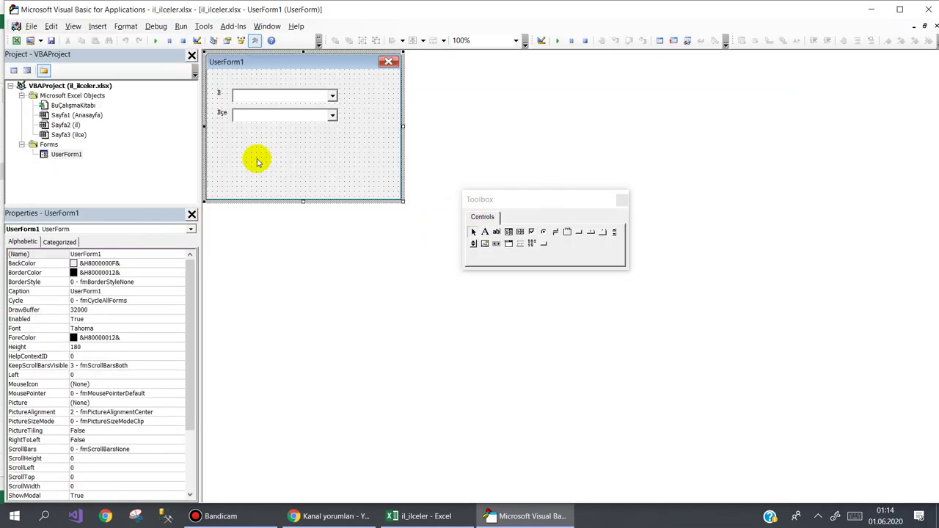
double_click(258, 160)
double_click(66, 155)
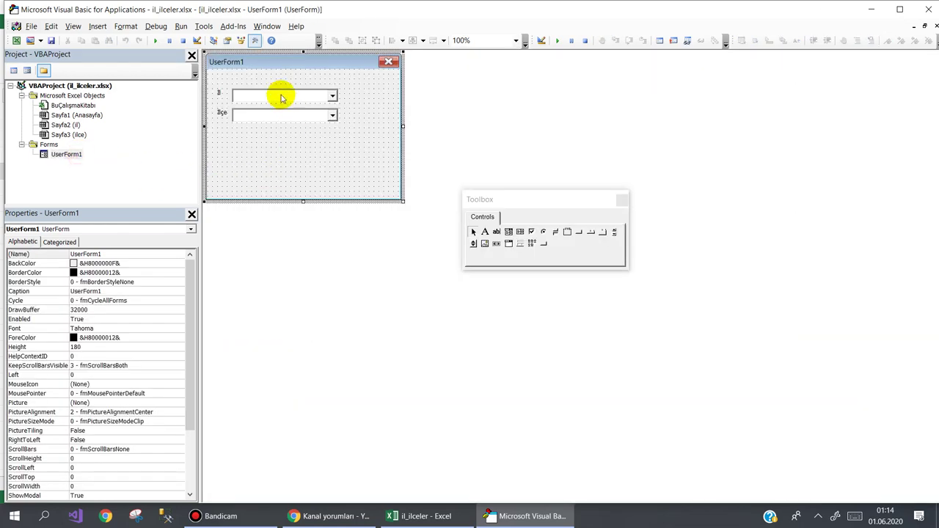
Call ilceAktar from cbil_Change, then create Sub ilceAktar() declaring x As Byte.
double_click(282, 98)
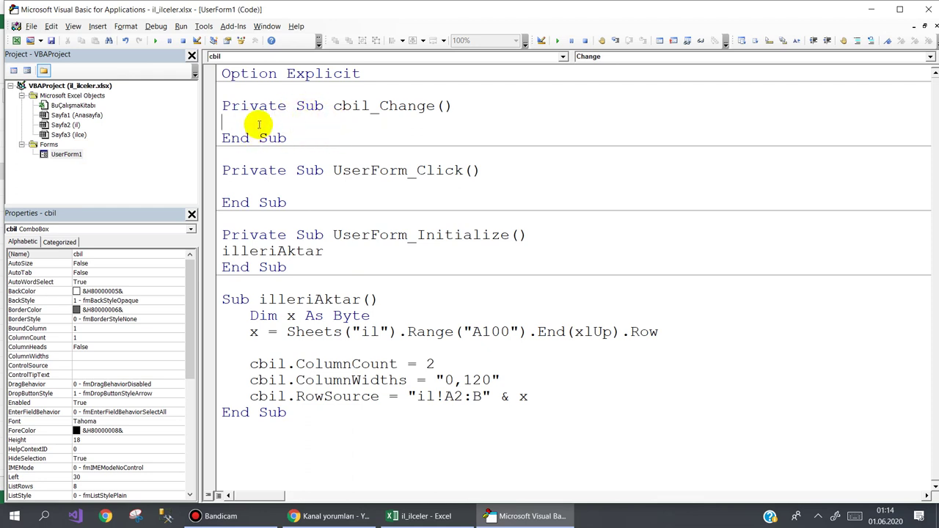
text(il)
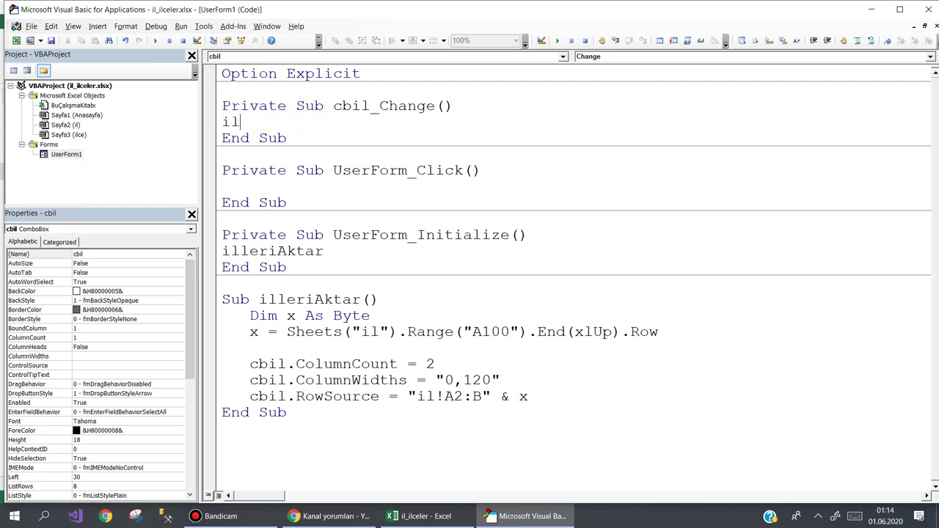
text(ceAkt)
text(ar)
click(222, 283)
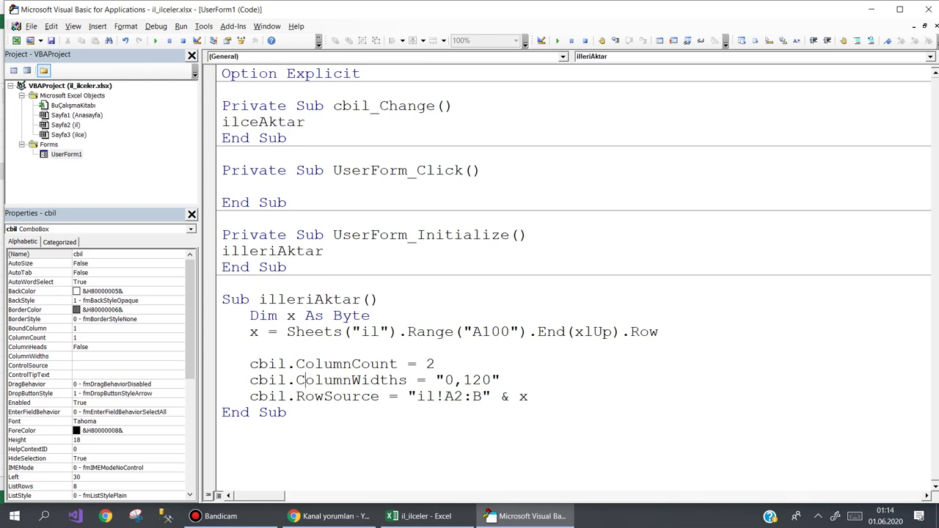
text(s)
text(ub i)
text(lceA)
text(kt)
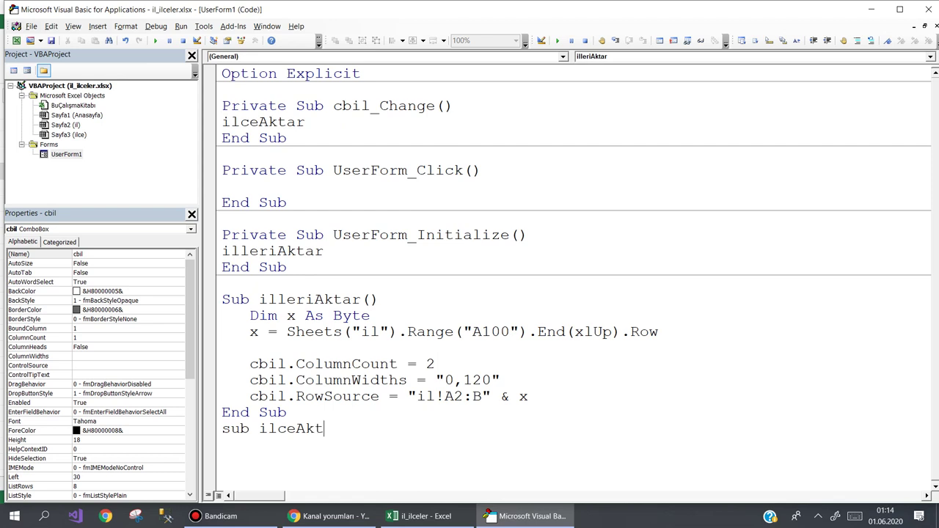
text(ar)
key(Return)
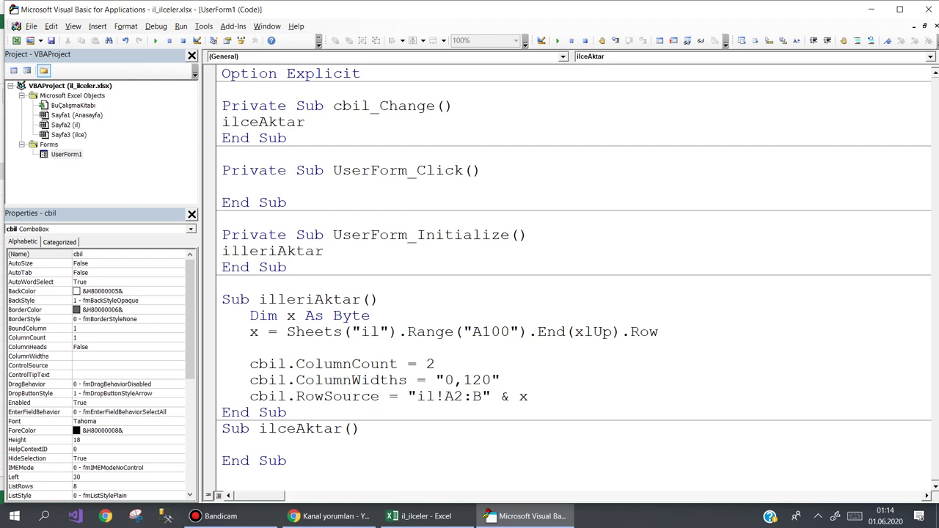
text(dim x as )
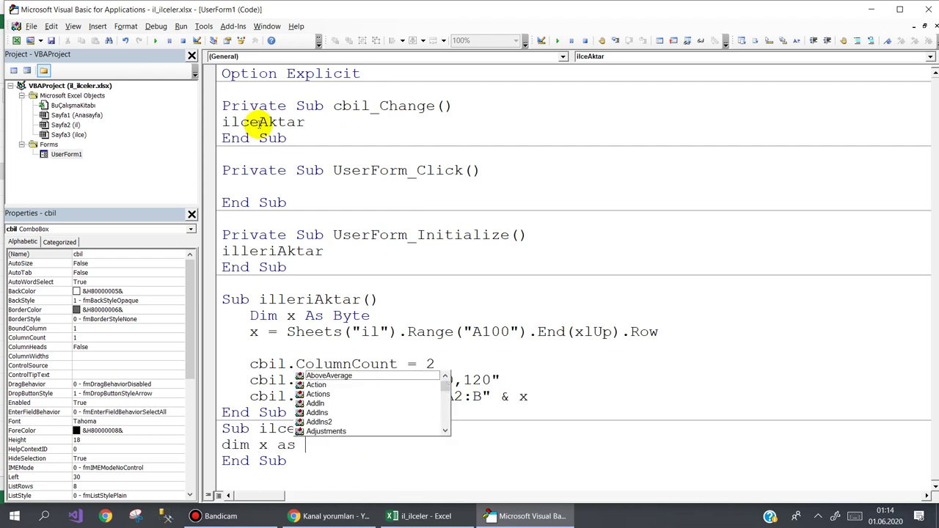
text(by)
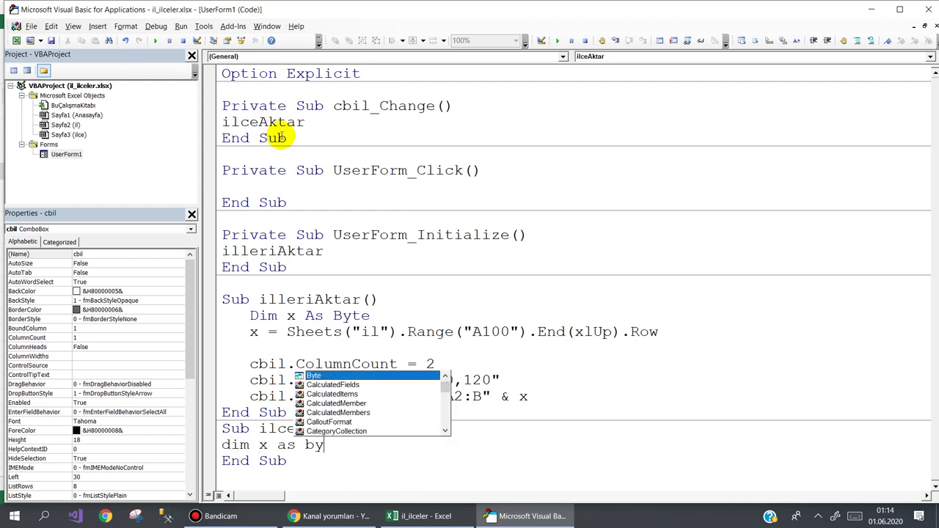
key(Tab)
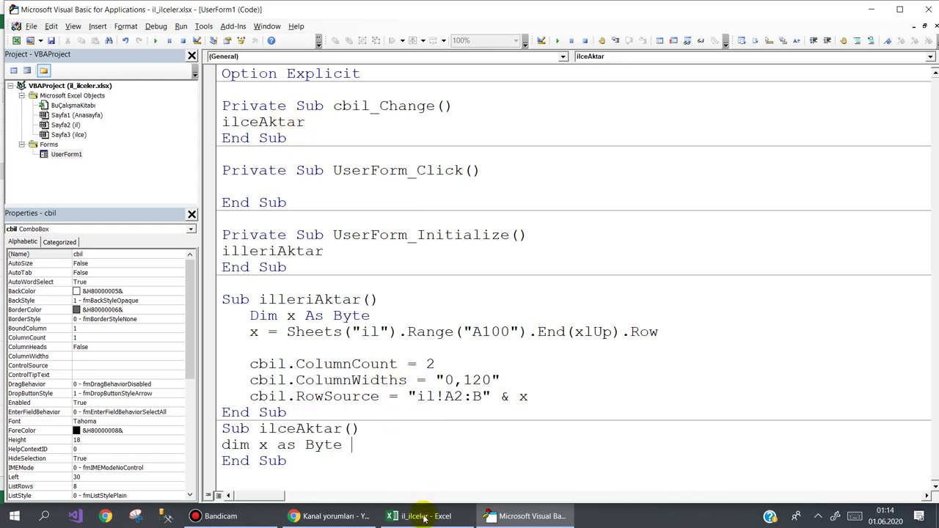
click(421, 515)
click(126, 482)
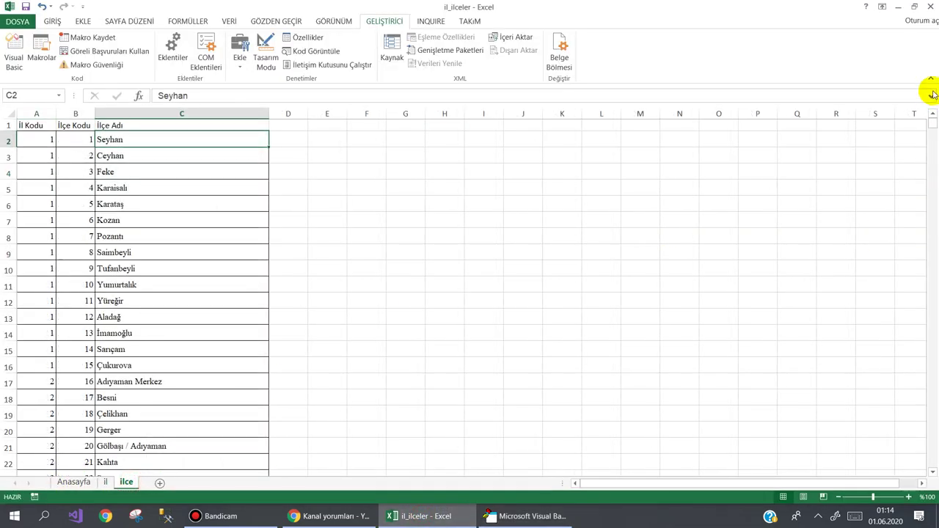
drag(930, 122, 933, 484)
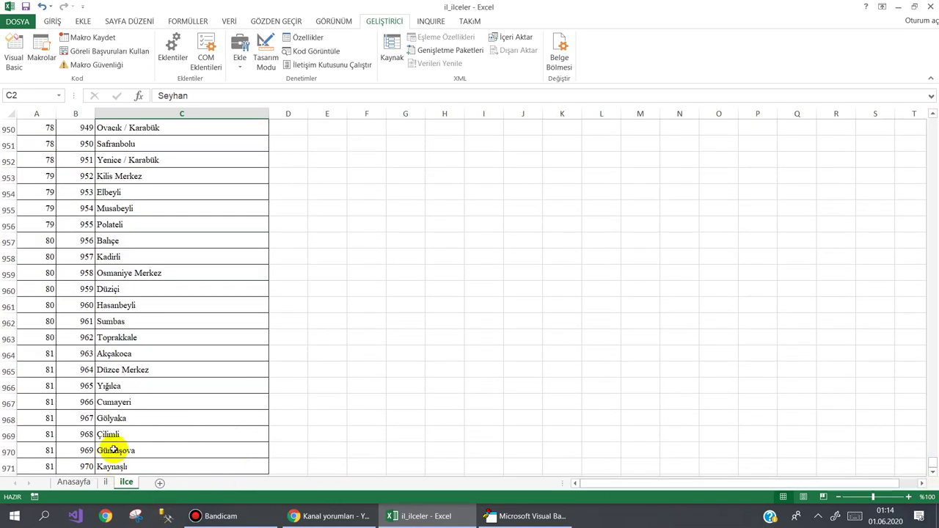
Change the ilceAktar declaration to Dim x As Integer.
click(522, 516)
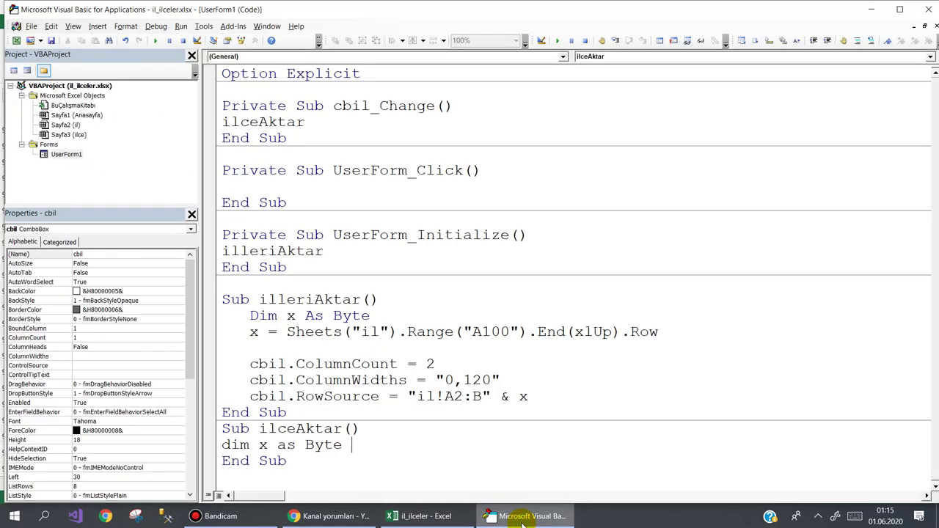
drag(307, 445, 376, 443)
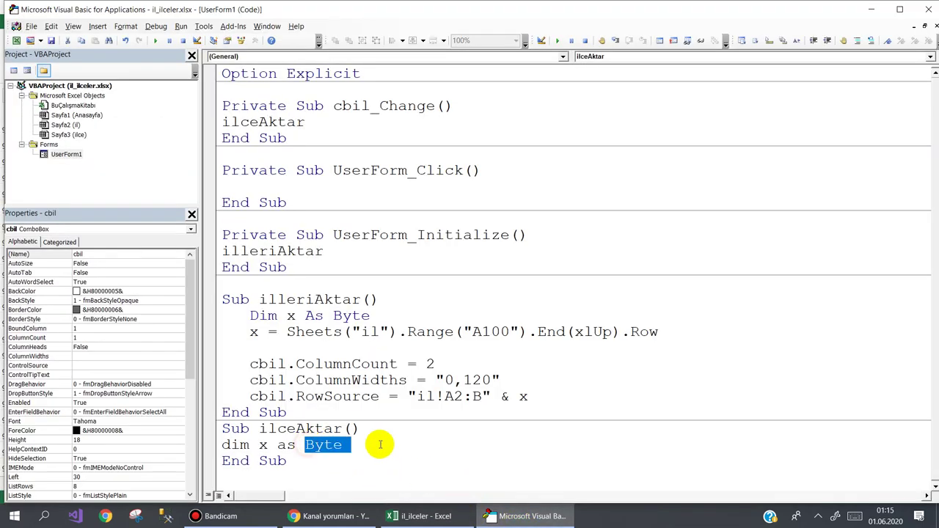
text(im x as Int)
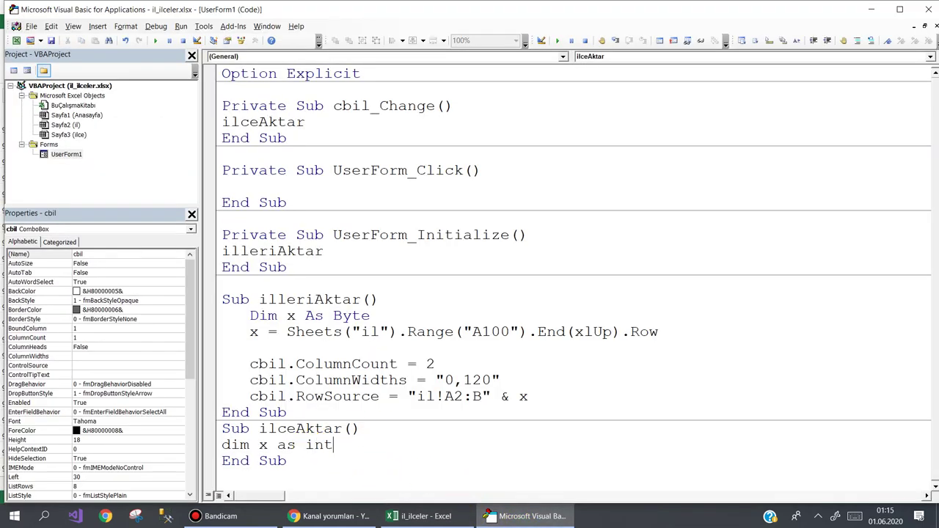
text(erior)
key(BackSpace)
key(BackSpace)
key(BackSpace)
key(BackSpace)
text(ger)
key(Return)
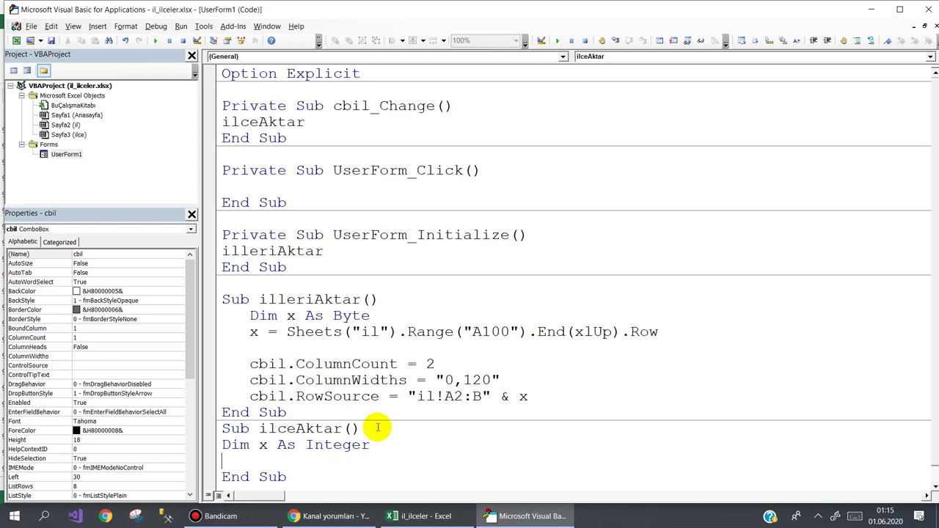
Add cbilce.Clear to empty the district combo box.
scroll(366, 394, down, 1)
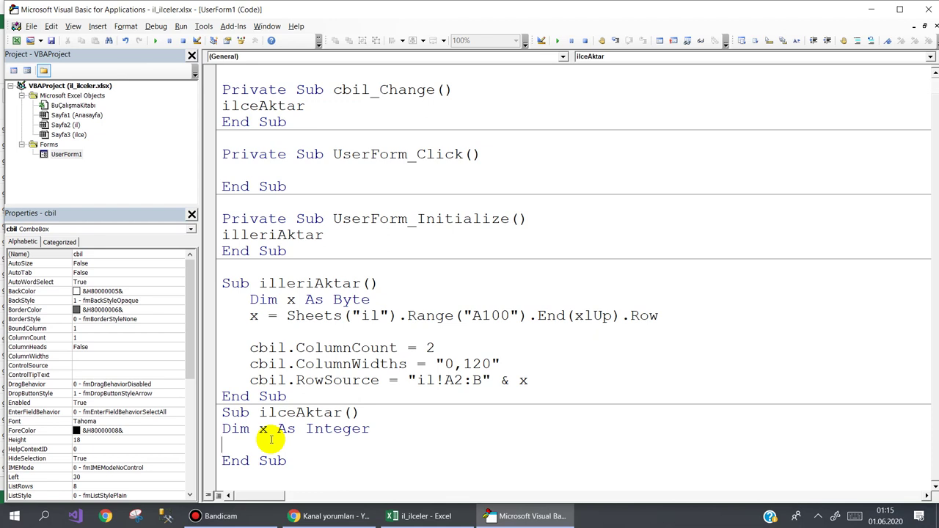
text(cmi)
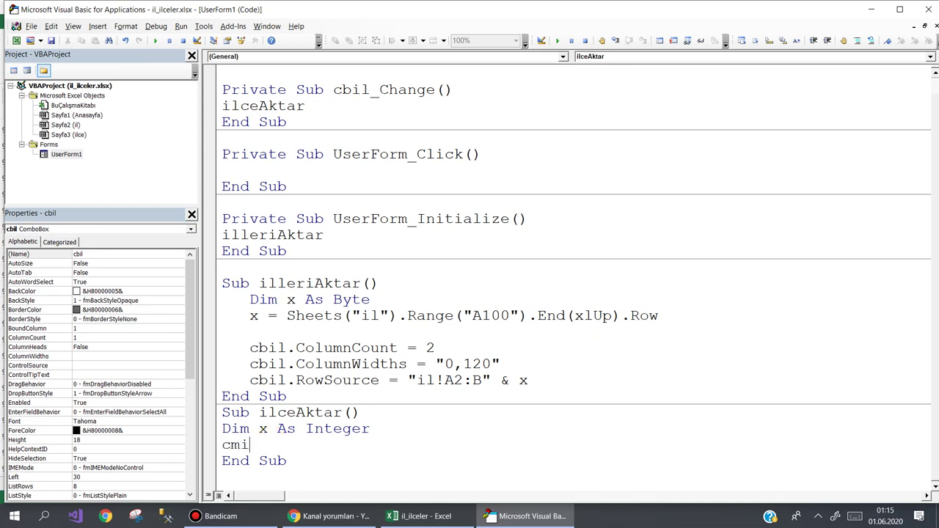
text(l)
key(ctrl+space)
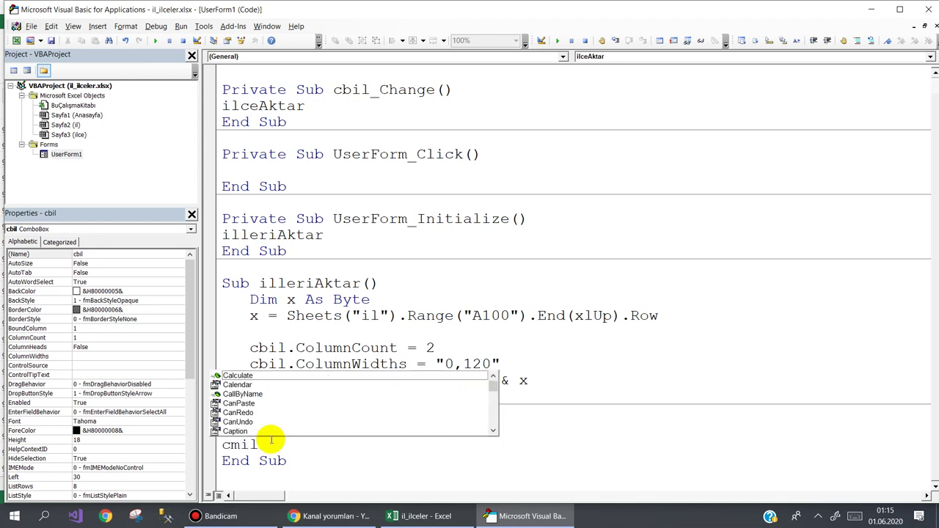
key(BackSpace)
key(BackSpace)
key(BackSpace)
text(b)
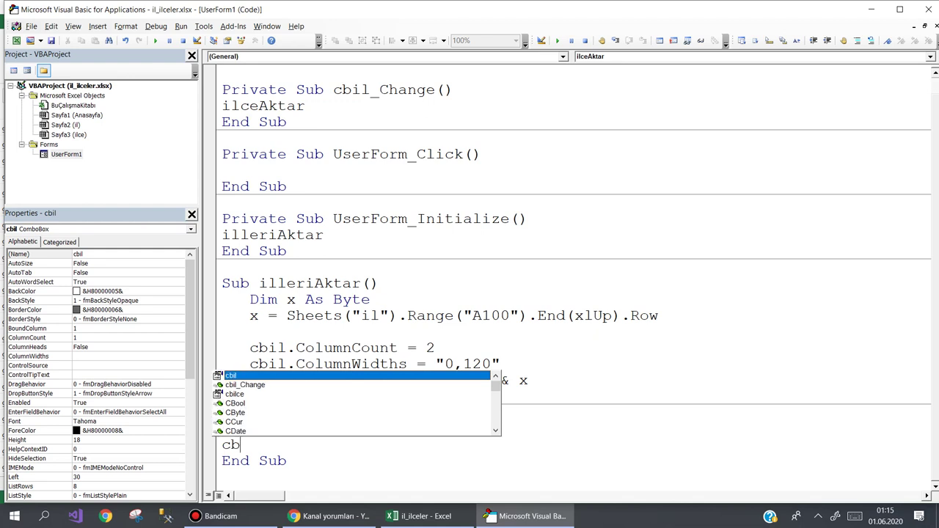
click(235, 394)
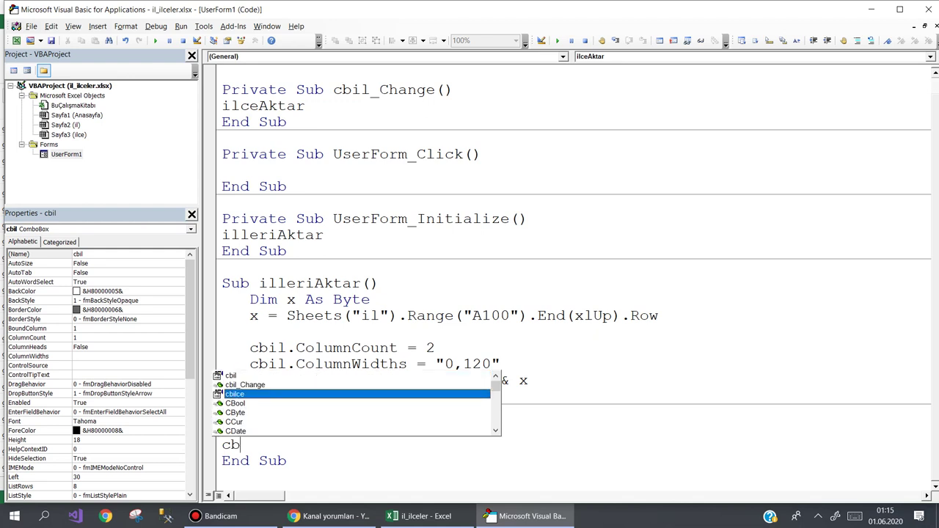
text(ilce.cl)
key(space)
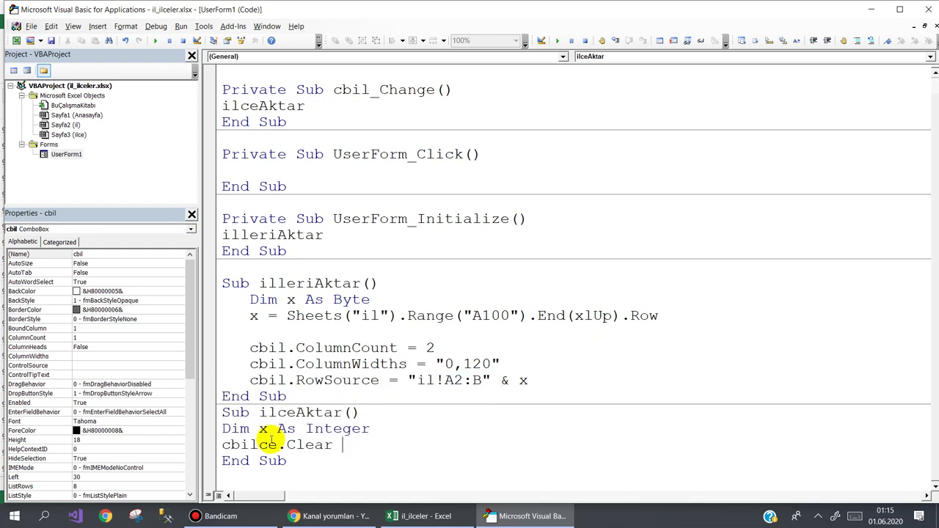
key(Return)
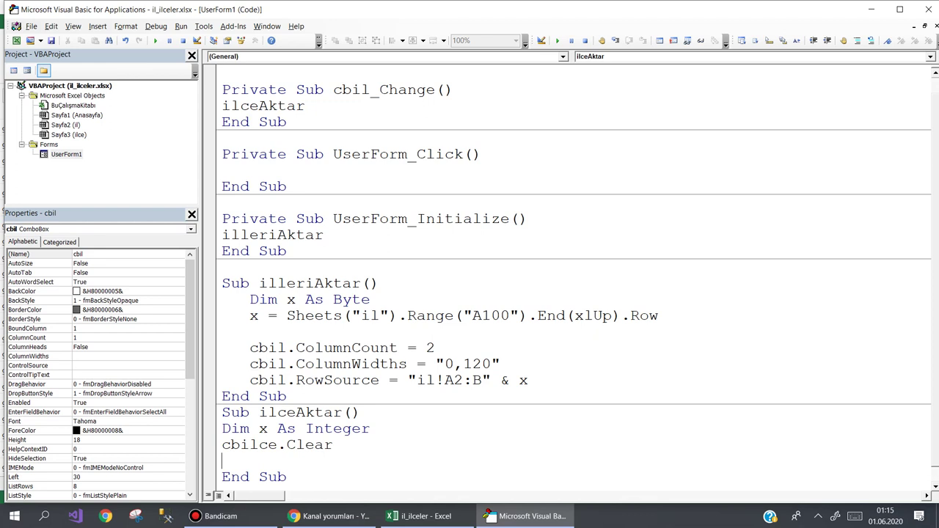
Copy the last-row line into ilceAktar, pointing it at the ilce sheet and A1000.
text(x)
key(BackSpace)
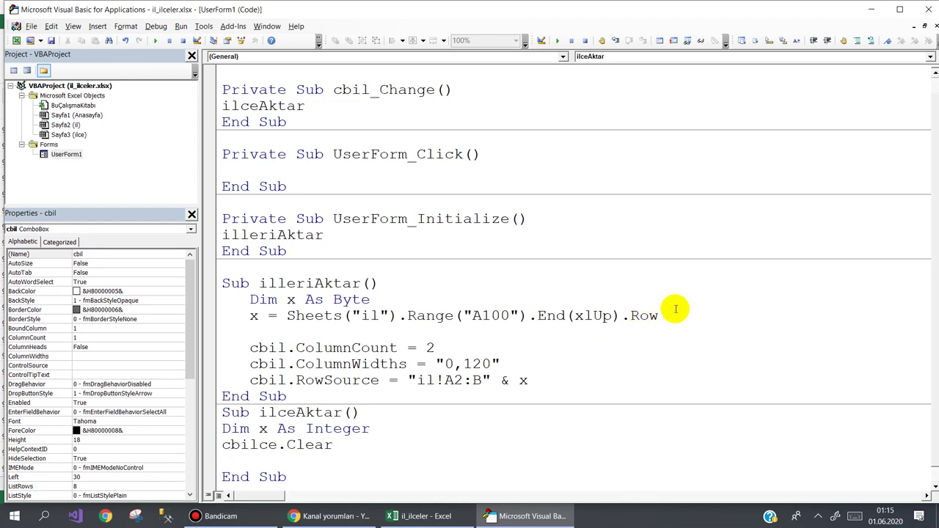
click(672, 315)
click(212, 315)
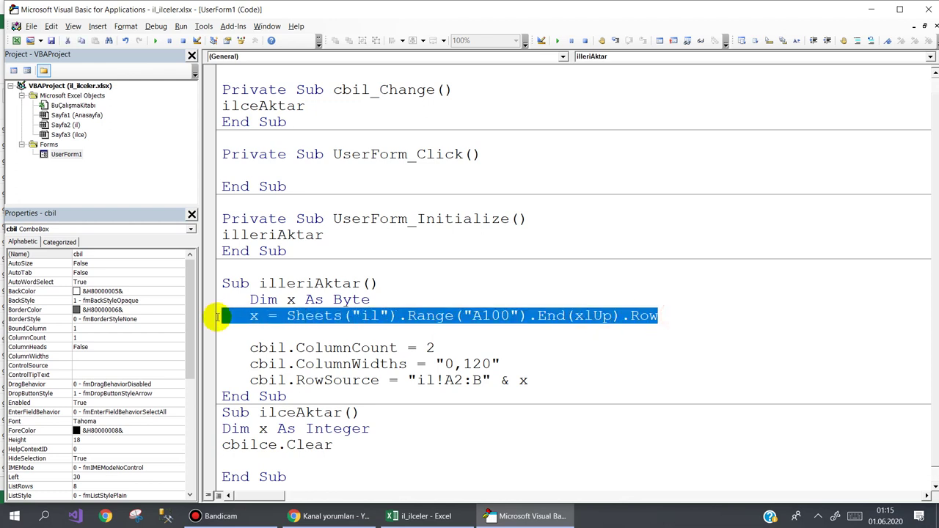
click(234, 460)
text(x = Sheets("il").Range("A100").End(xlUp).Row)
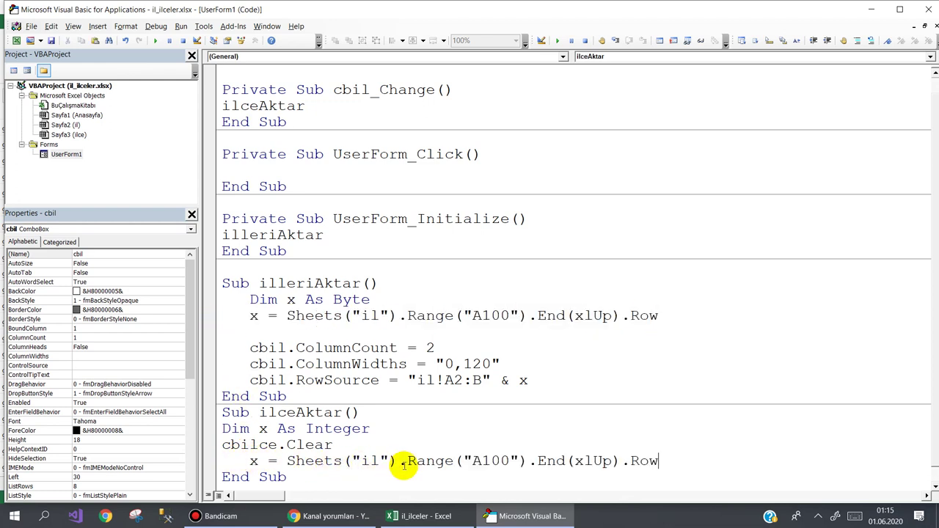
click(383, 460)
text(ce)
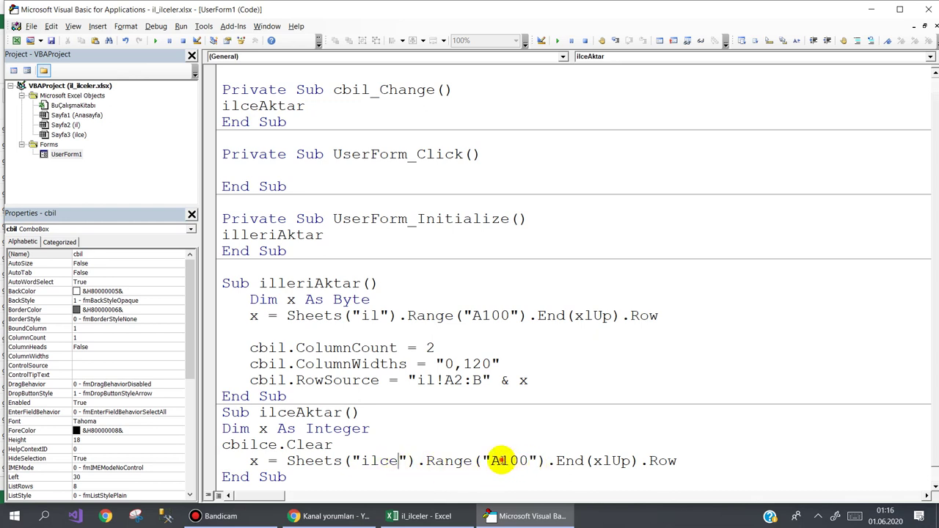
click(518, 460)
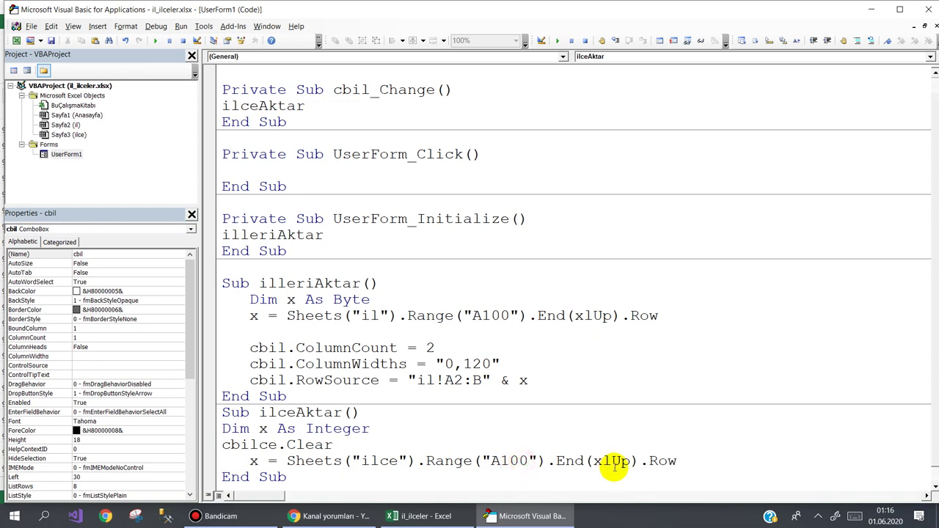
text(0)
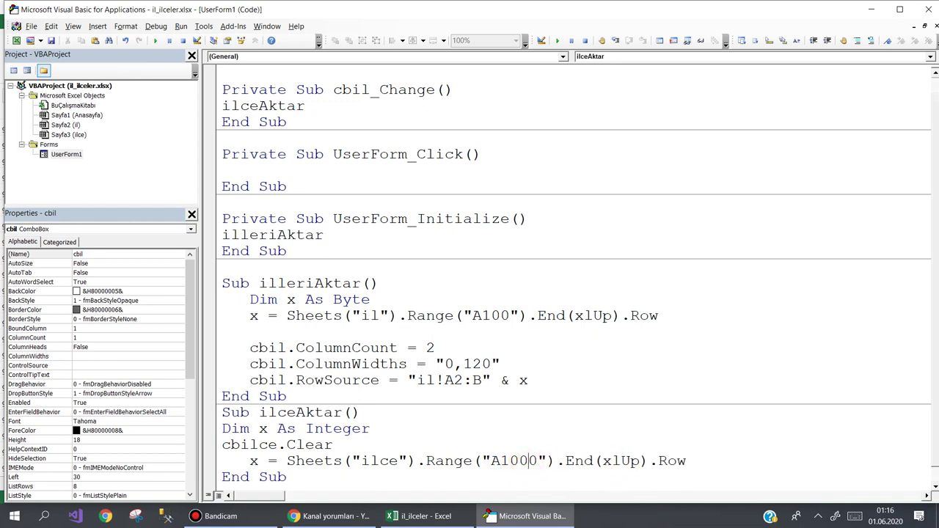
text(0)
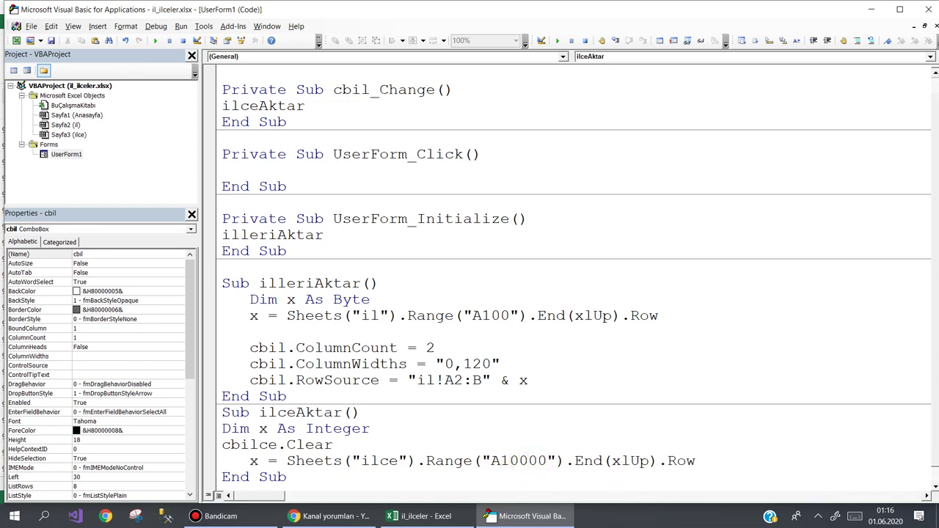
key(BackSpace)
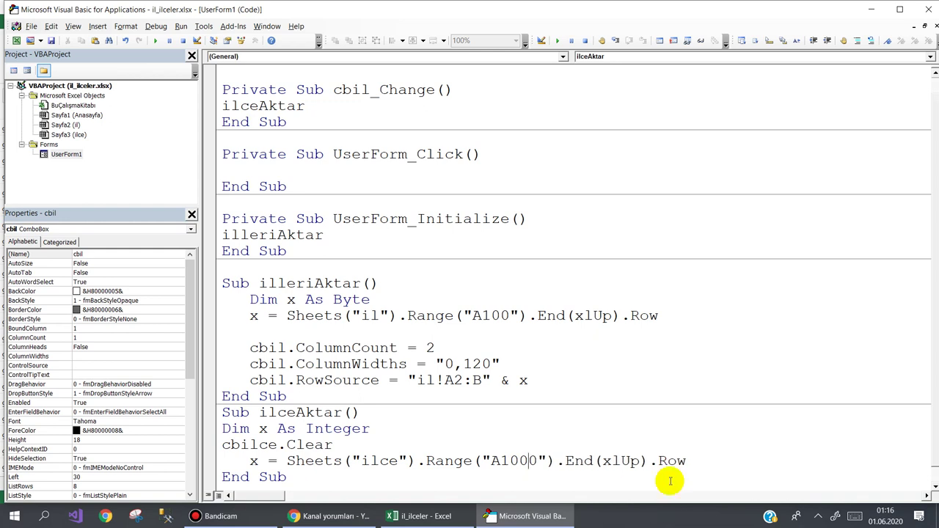
click(710, 456)
key(Return)
key(Return)
key(Return)
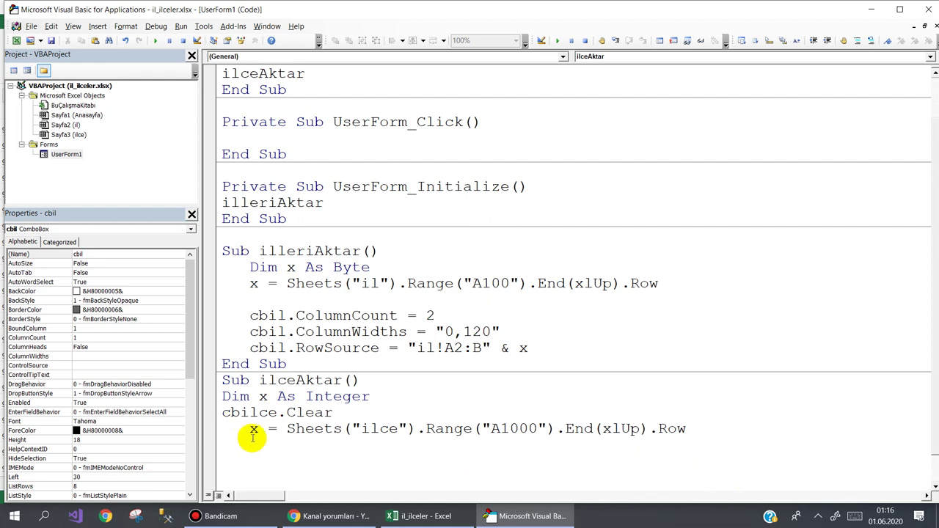
Store that last row in y and declare Dim x, y As Integer.
click(250, 431)
double_click(250, 431)
text(y)
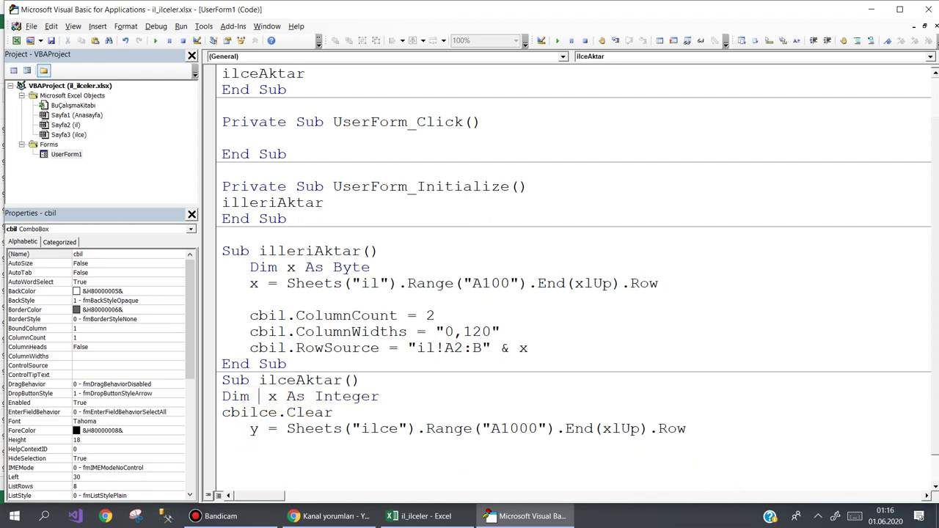
click(278, 396)
text(,)
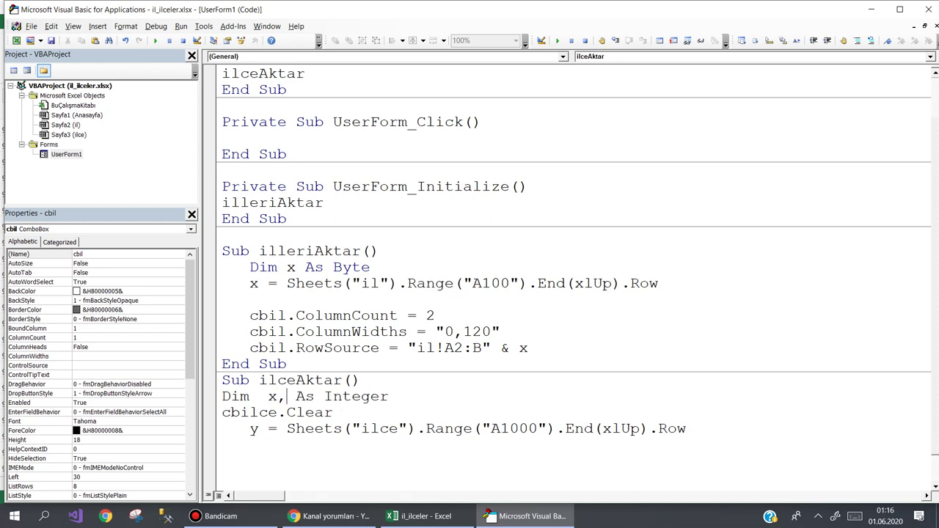
text(y)
click(235, 445)
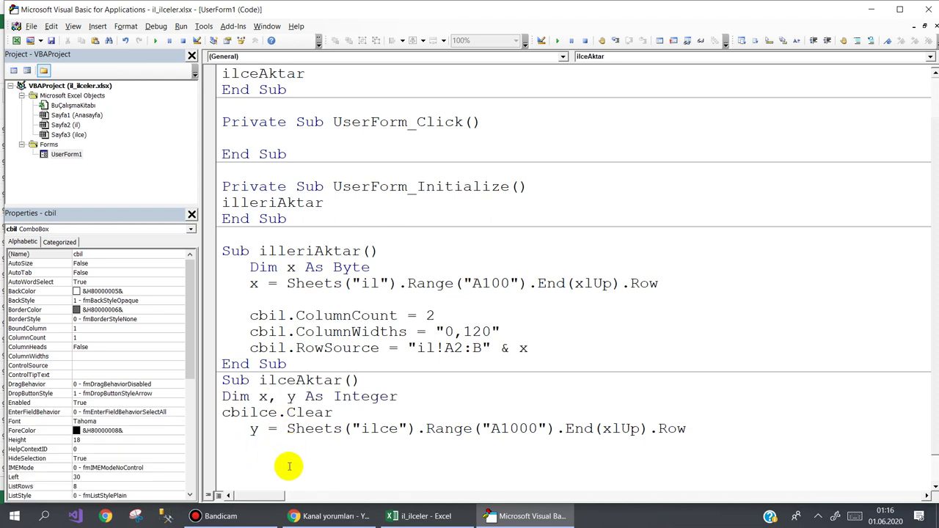
key(BackSpace)
Add a For x = 2 To y loop closed by Next in ilceAktar.
text(f)
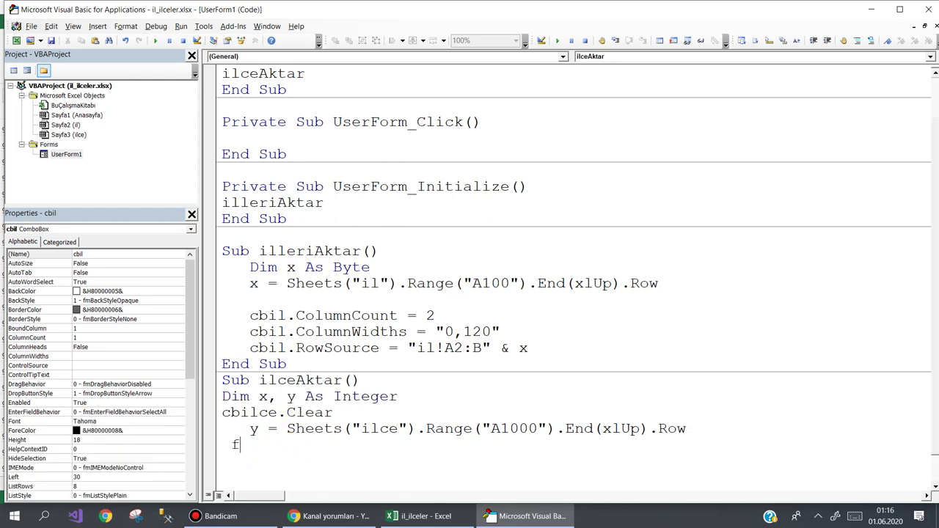
text(or x)
text(=2 to )
text(y)
key(Return)
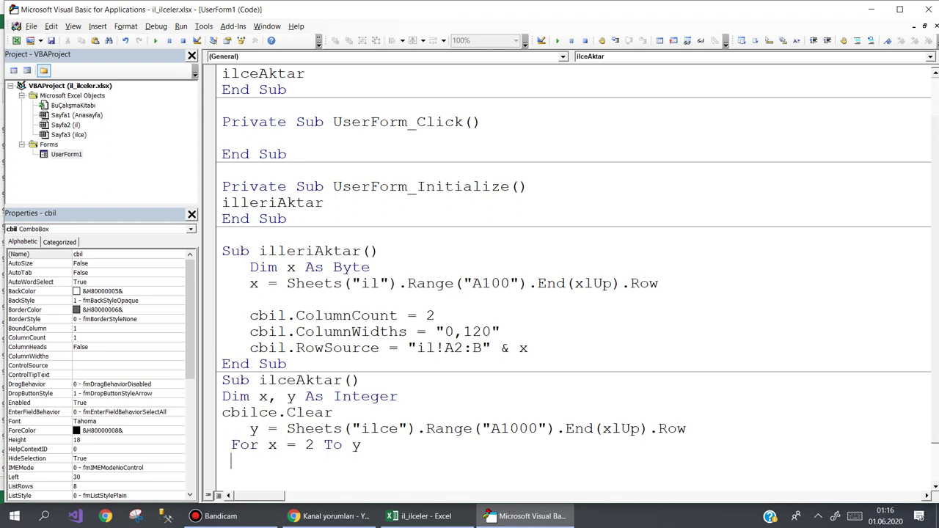
key(Return)
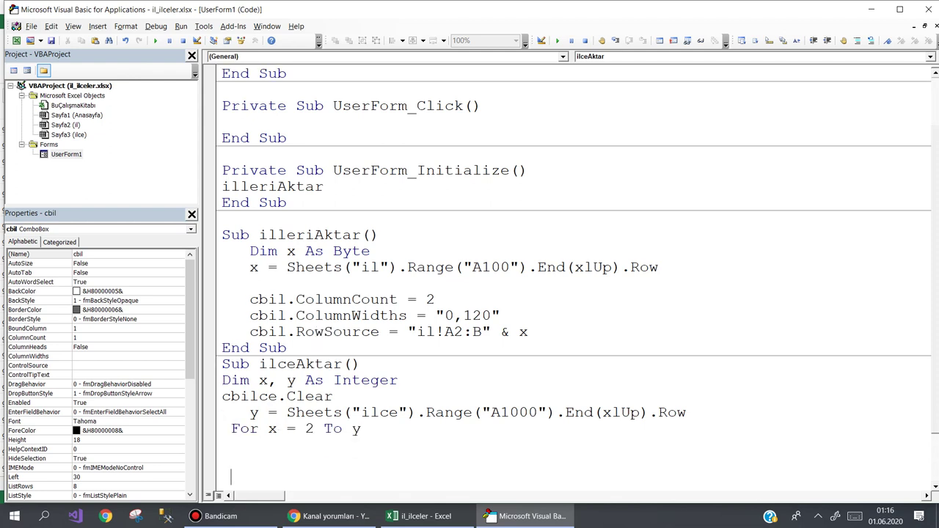
text(next)
key(Up)
Begin an If cbil. condition inside the loop body.
text(c)
text(b)
key(BackSpace)
key(BackSpace)
text(if )
text(cbil)
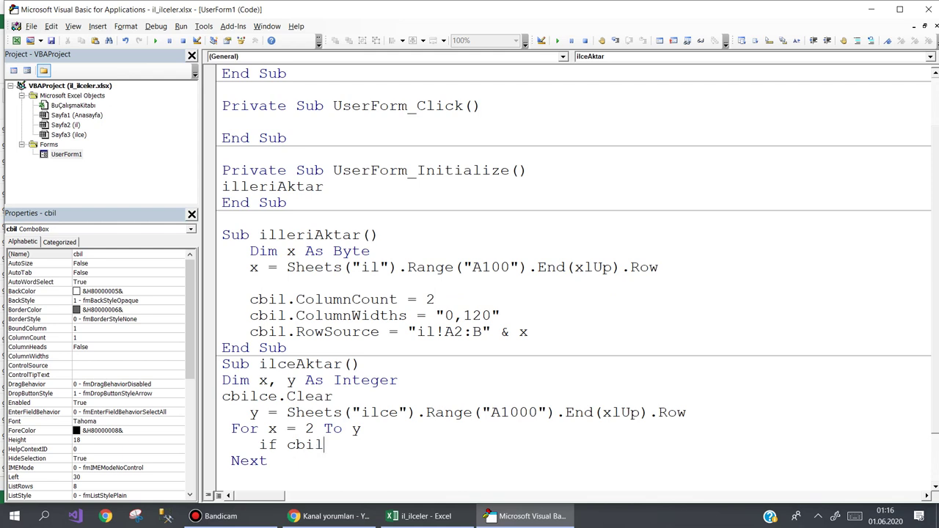
key(ctrl+space)
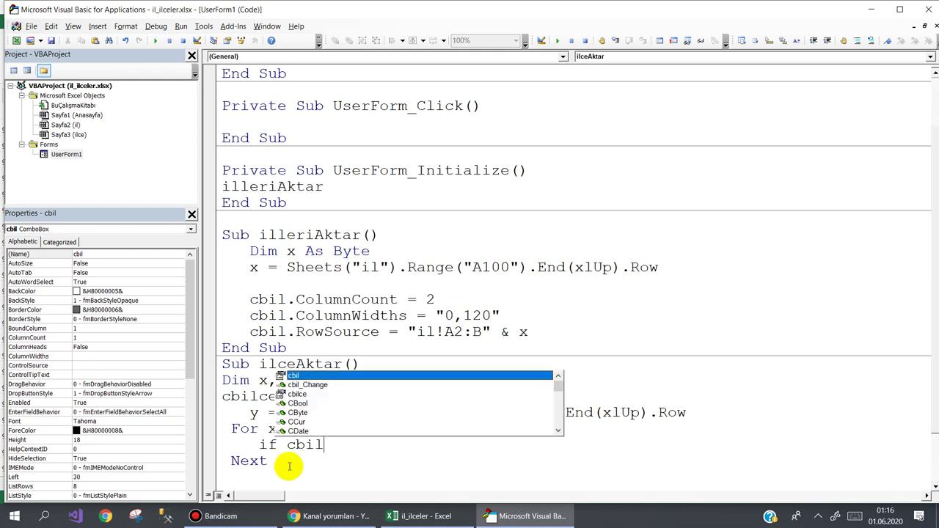
text(.)
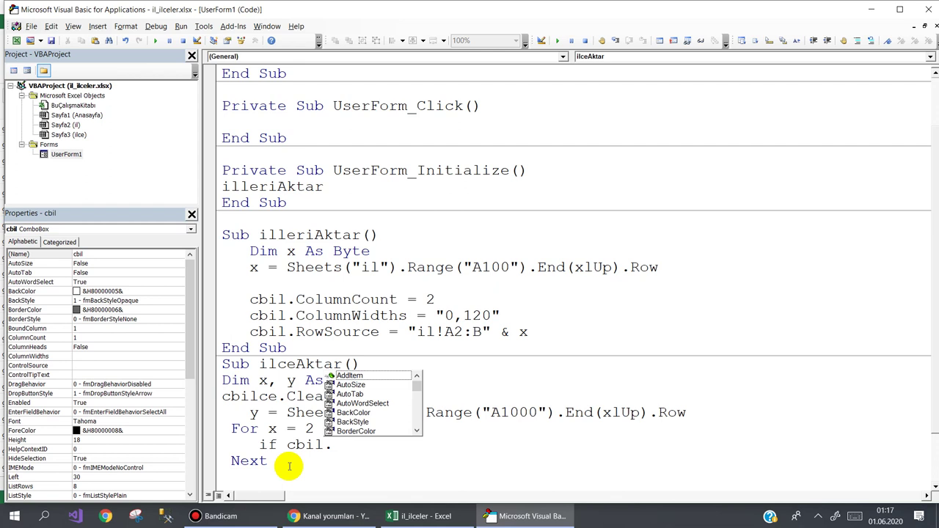
Complete the condition's value as cbil.List(cbil.ListIndex,0.
text(li)
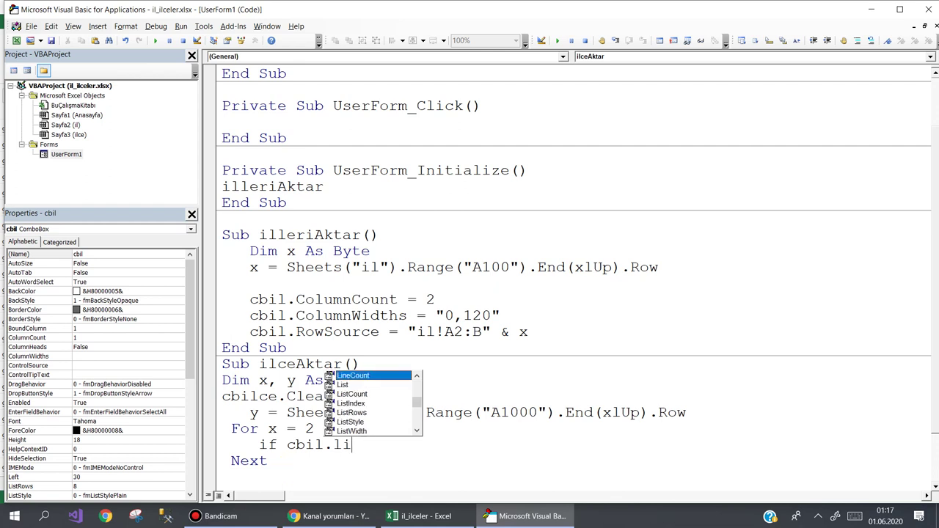
key(Down)
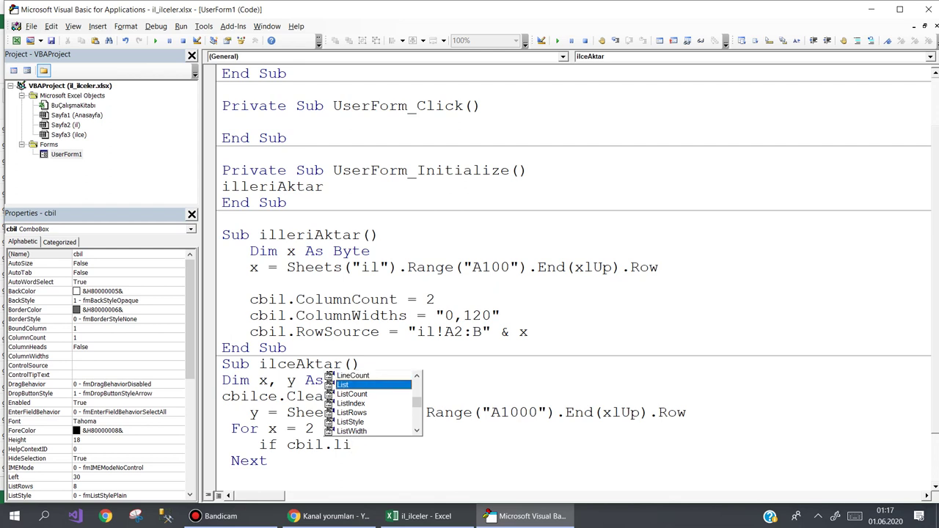
text(()
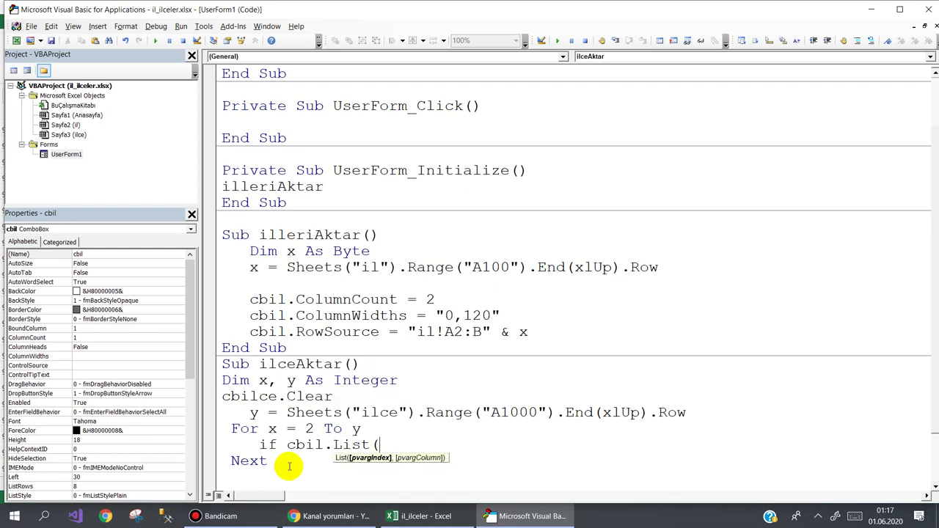
text(cbil)
text(.li,)
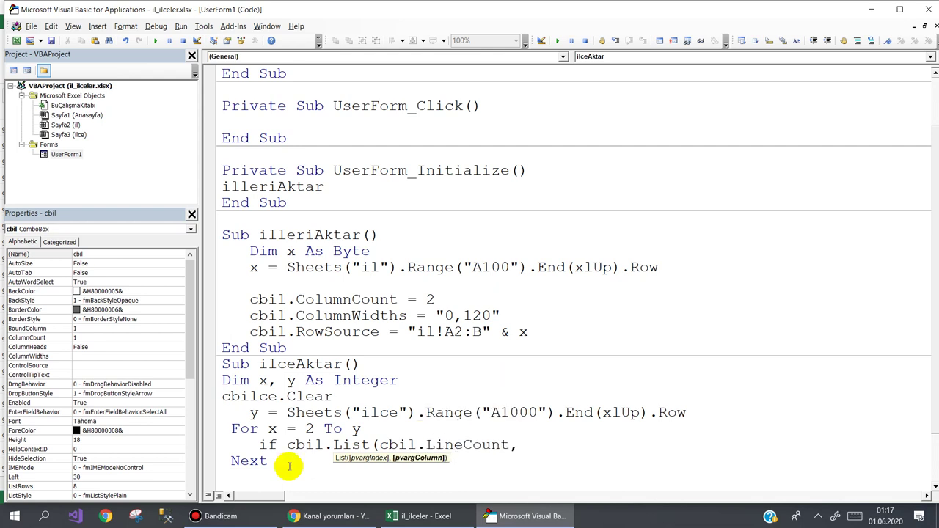
key(BackSpace)
key(BackSpace)
key(BackSpace)
key(BackSpace)
key(BackSpace)
key(BackSpace)
key(BackSpace)
key(BackSpace)
key(BackSpace)
key(BackSpace)
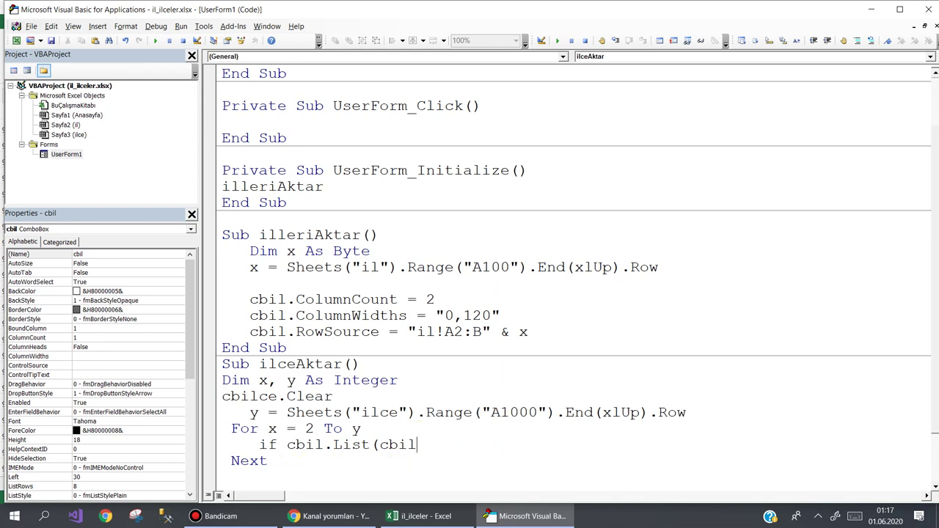
text(.li)
key(Down)
key(Down)
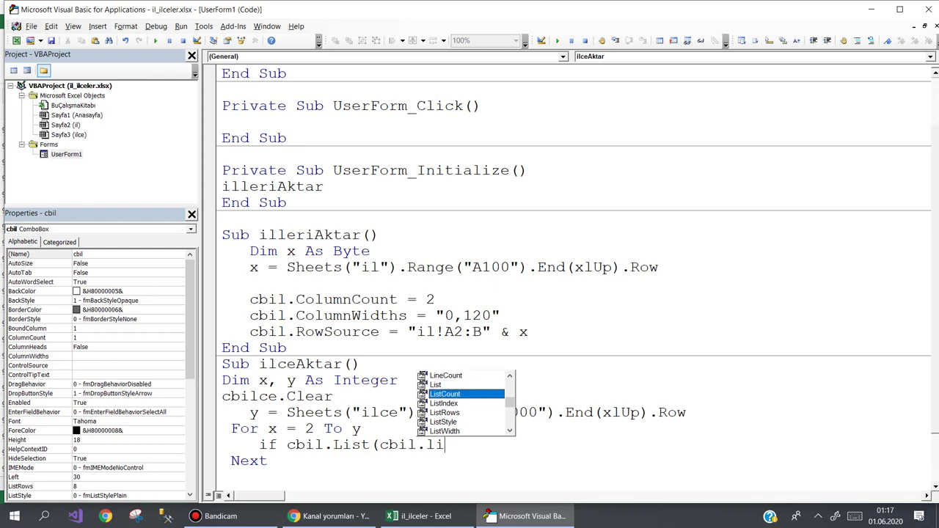
key(Down)
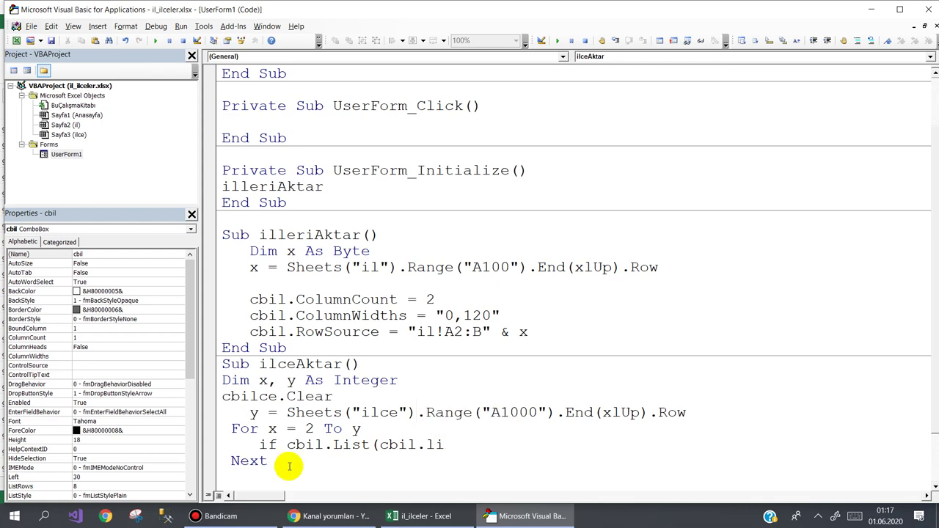
text(,0)
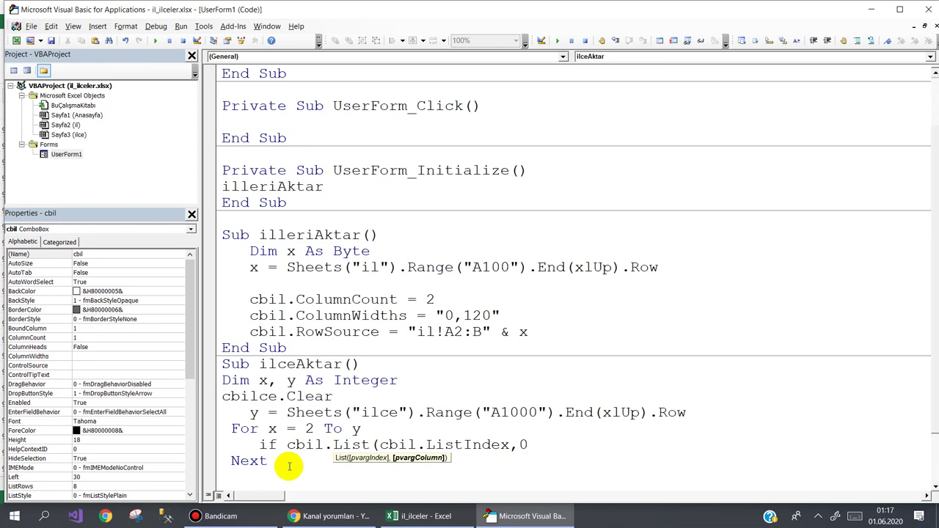
Insert Sheets("ilceler").range("A" &x).value= before cbil.List in the If line.
key(ctrl+Left)
key(ctrl+Left)
key(ctrl+Left)
key(ctrl+Left)
key(ctrl+Left)
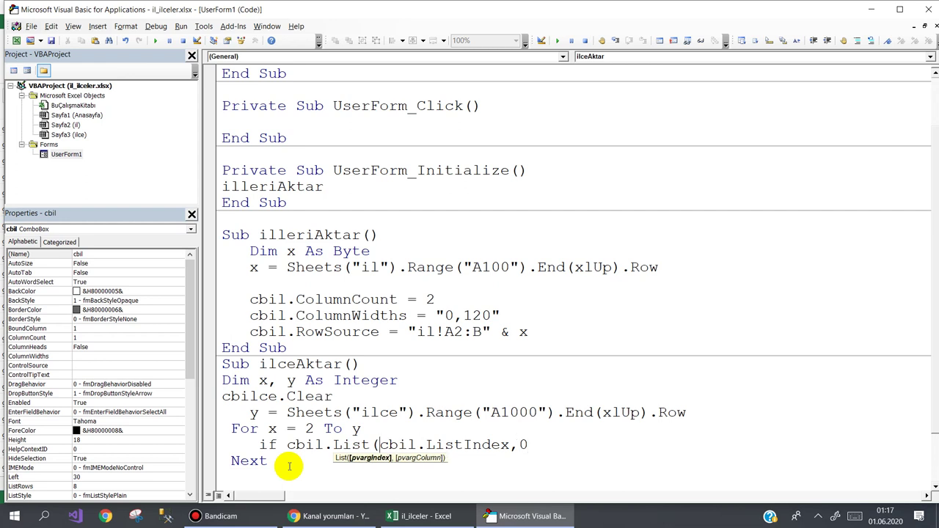
key(ctrl+Left)
key(ctrl+Left)
key(ctrl+Left)
key(Left)
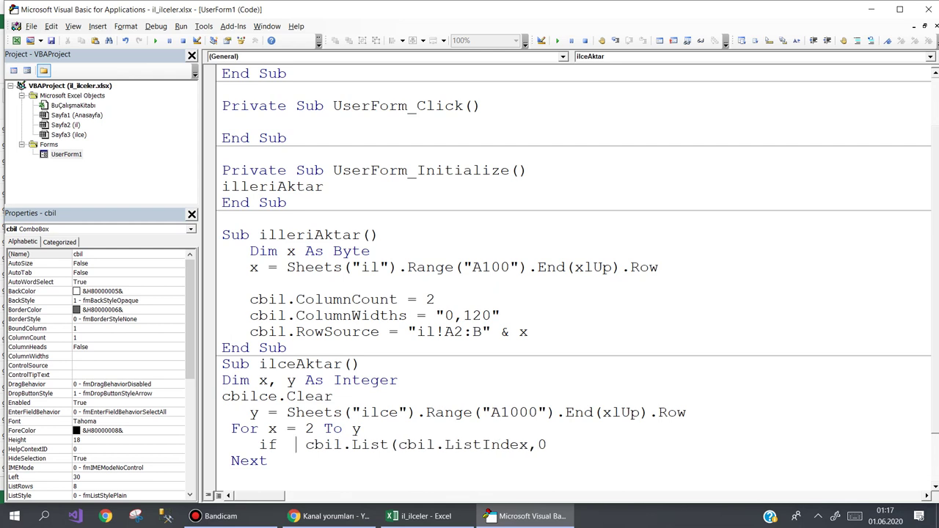
text(she)
key(ctrl+space)
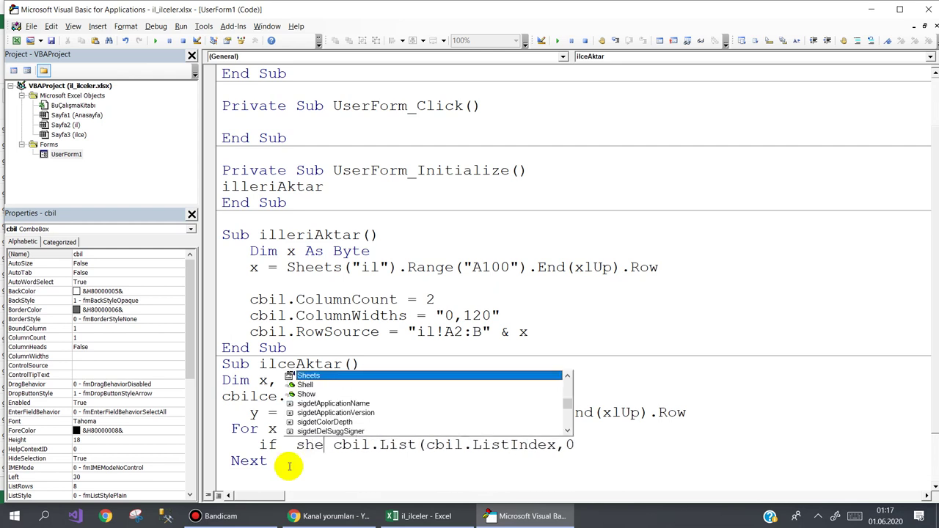
text(("il)
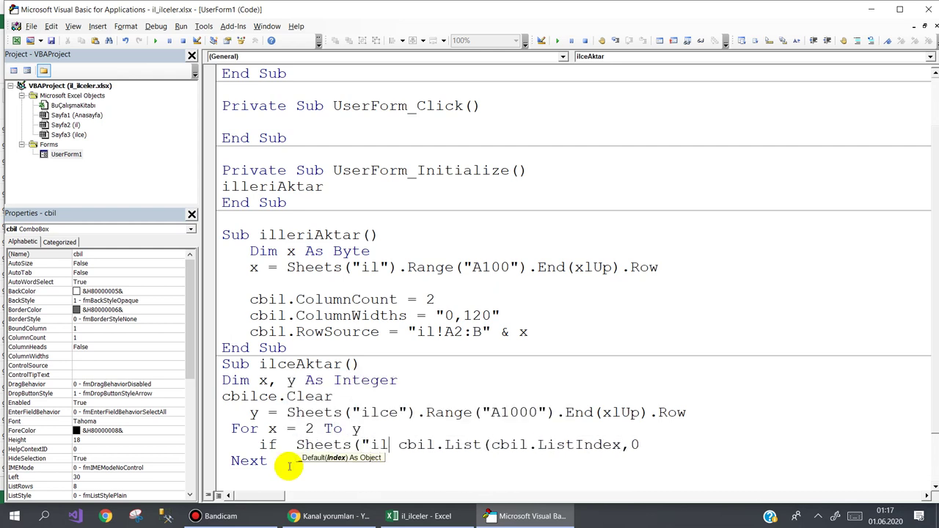
text(celer"))
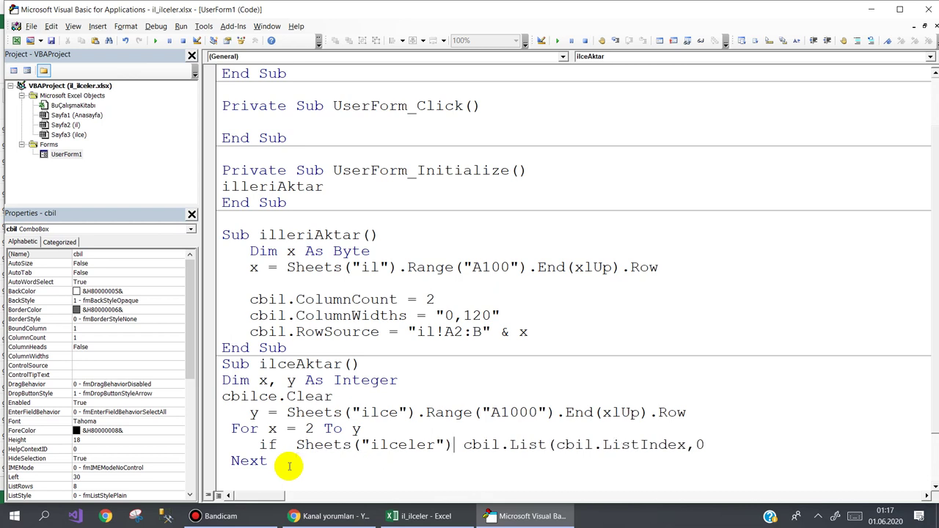
text(.range()
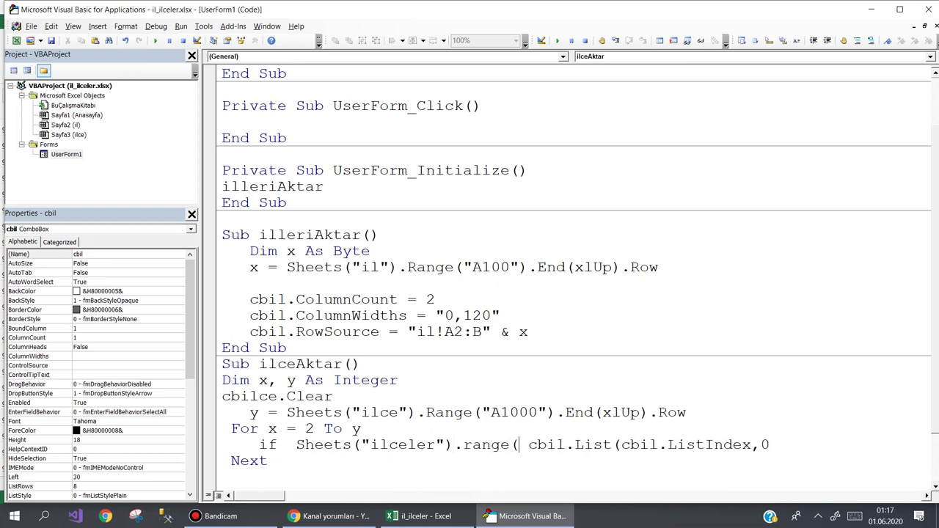
text("A)
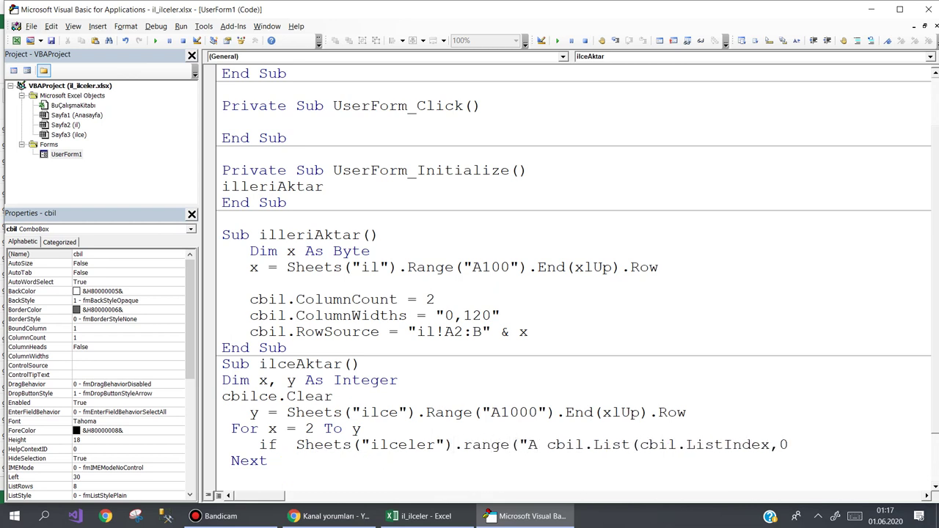
text("%)
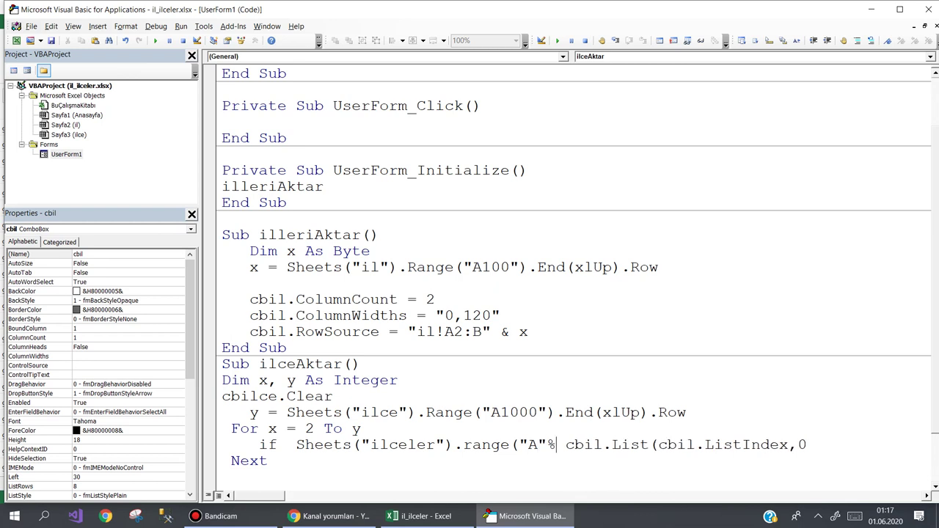
key(BackSpace)
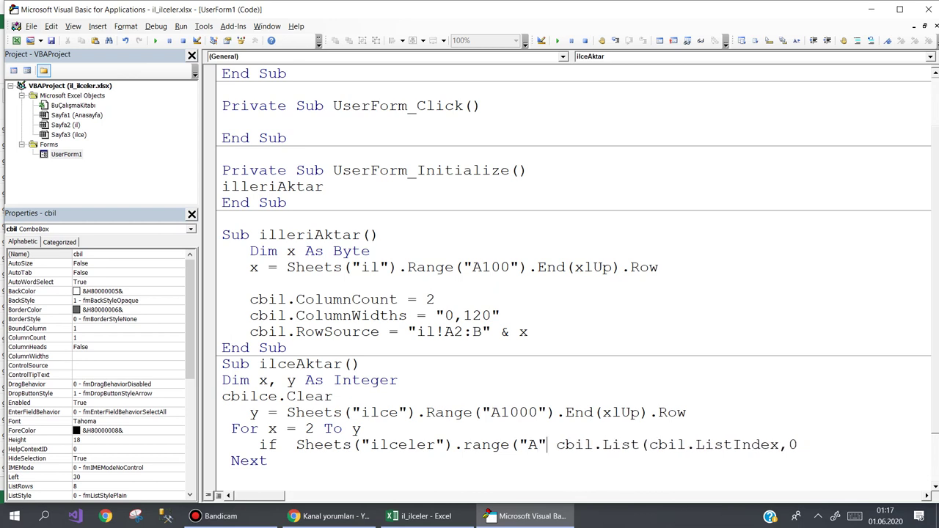
text(&x )
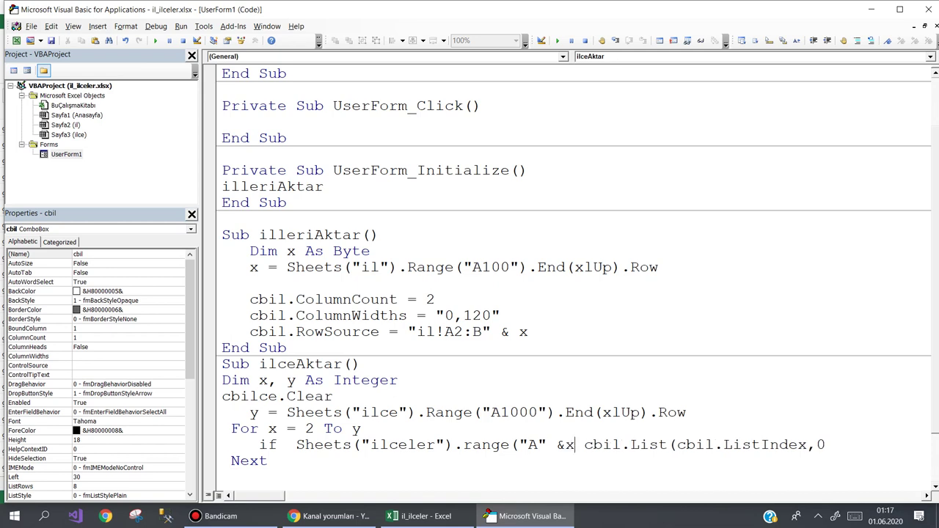
text().value)
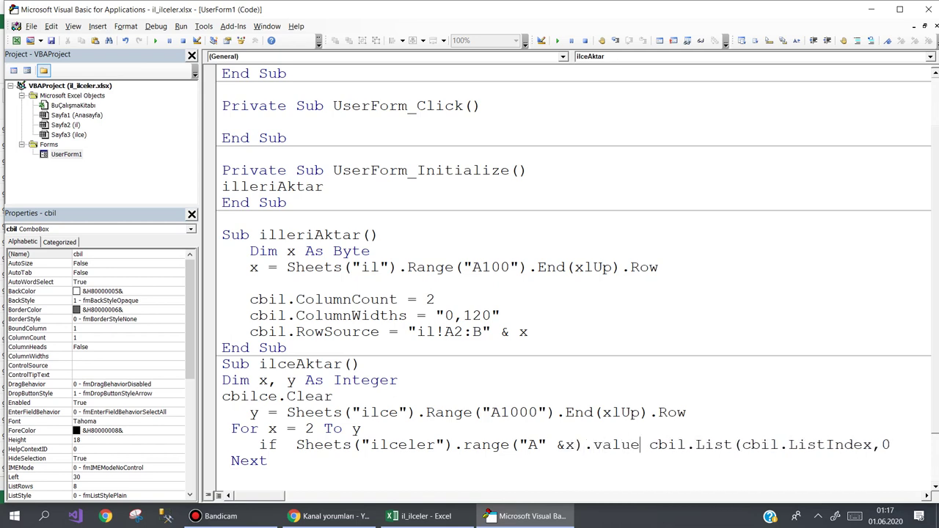
text(=)
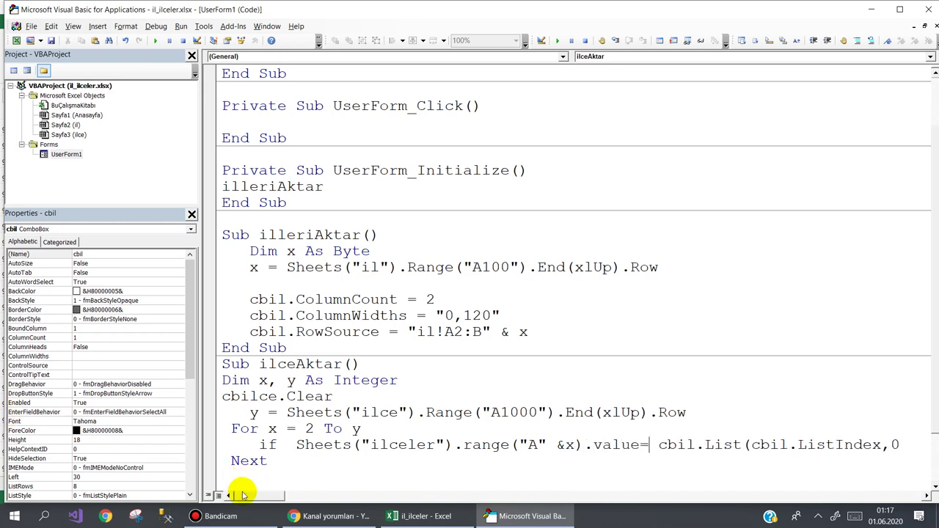
Check the province codes in column A of the ilce sheet from A2 downward.
click(421, 516)
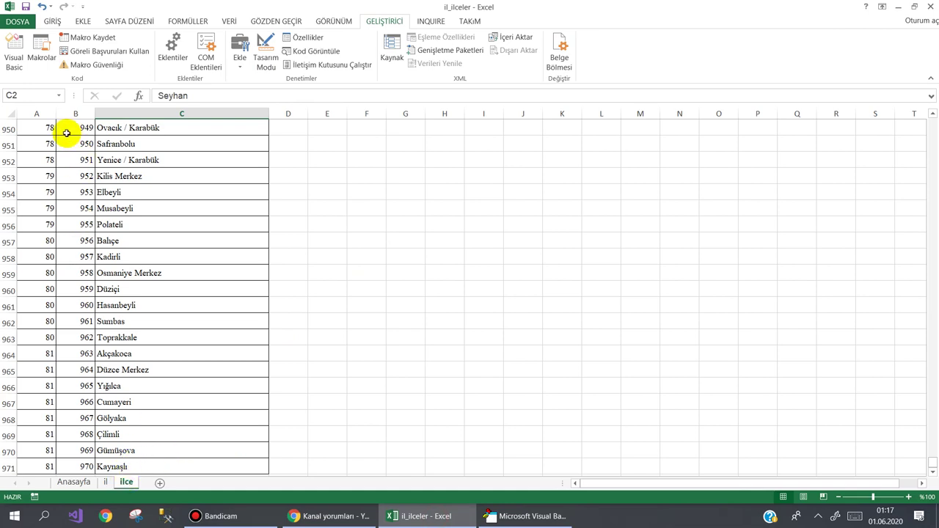
drag(44, 127, 46, 199)
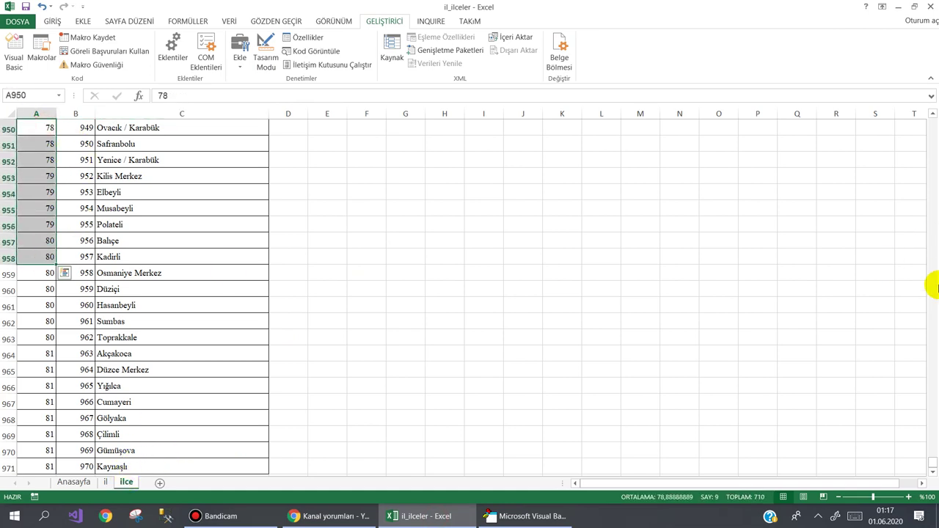
drag(932, 460, 932, 110)
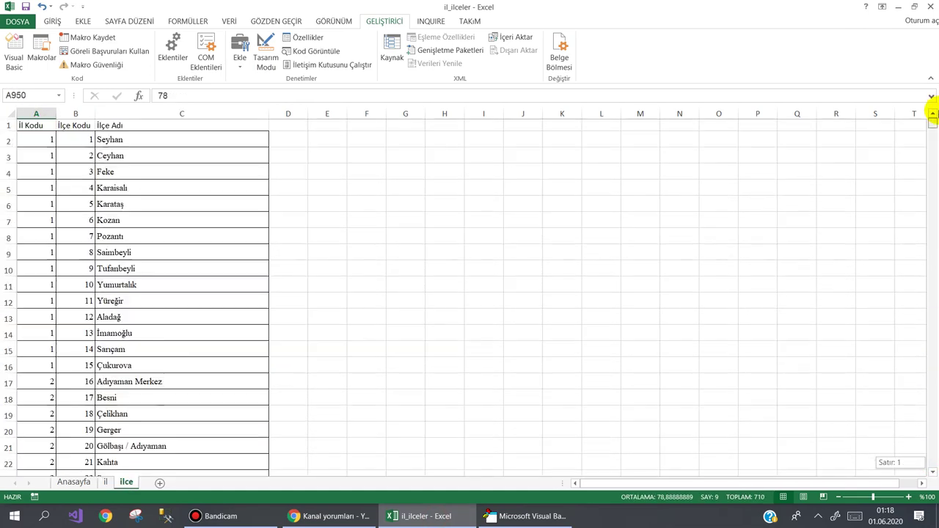
click(45, 138)
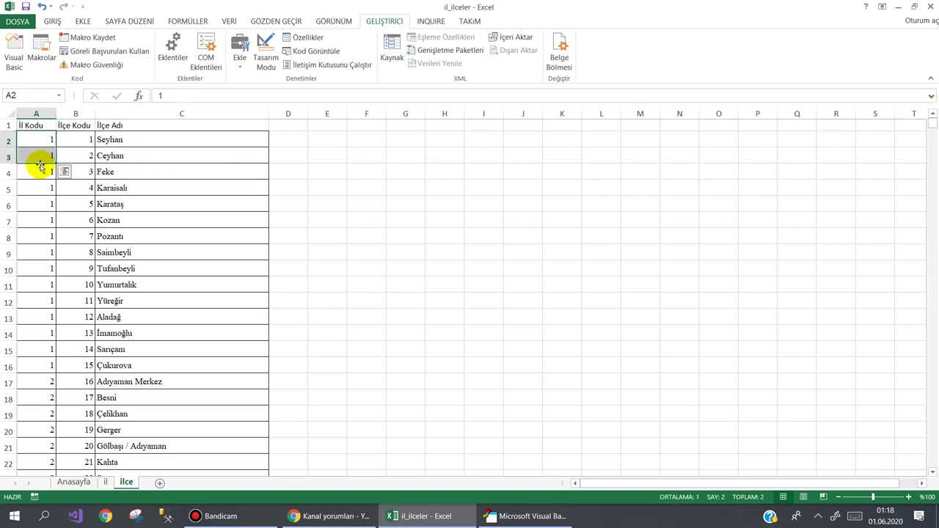
click(40, 172)
click(43, 220)
click(44, 252)
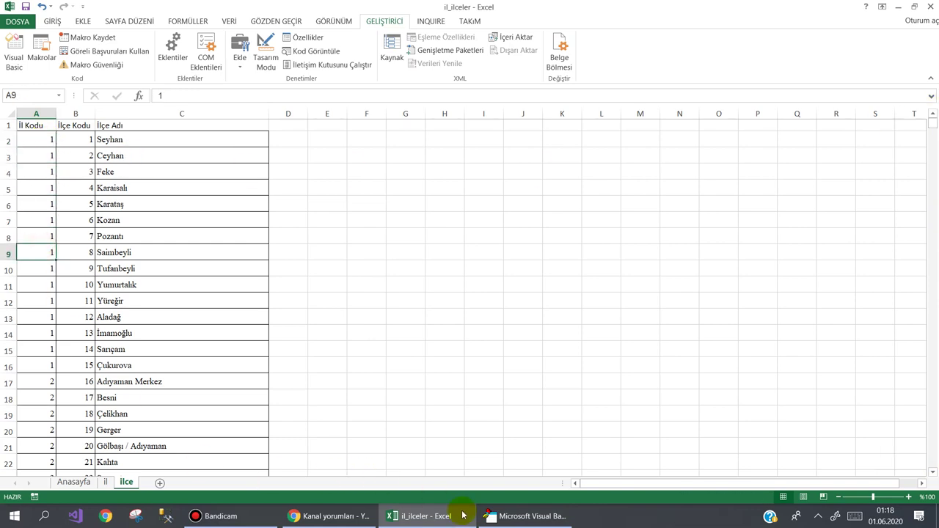
click(499, 516)
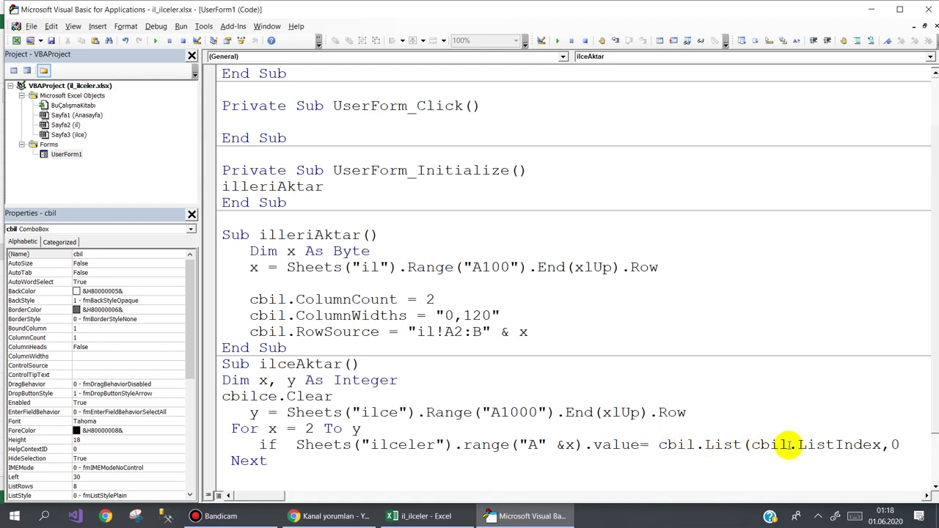
End the If line with Then so VBA completes it with End If.
click(897, 445)
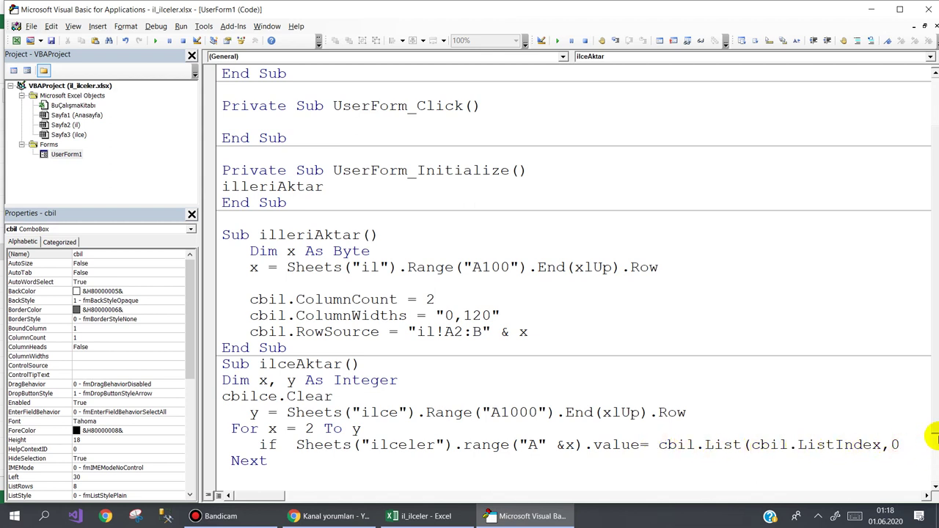
text() then)
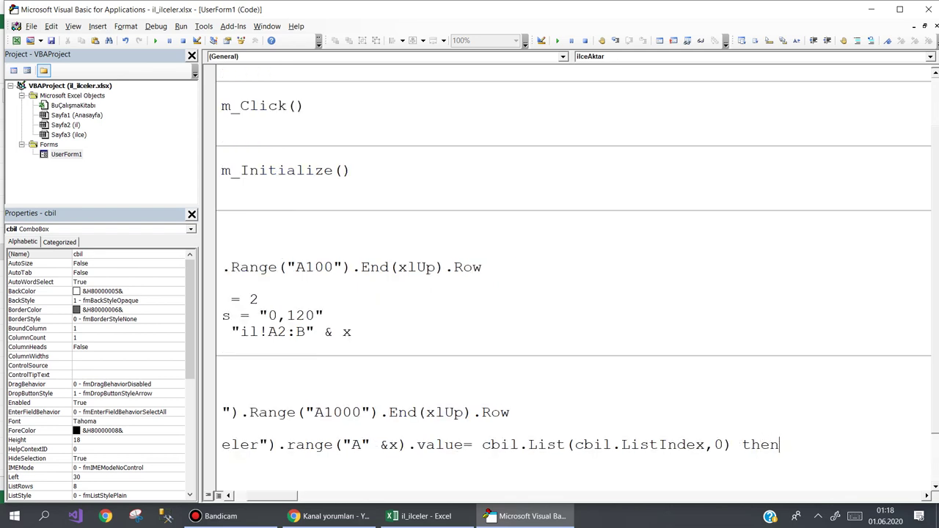
key(Return)
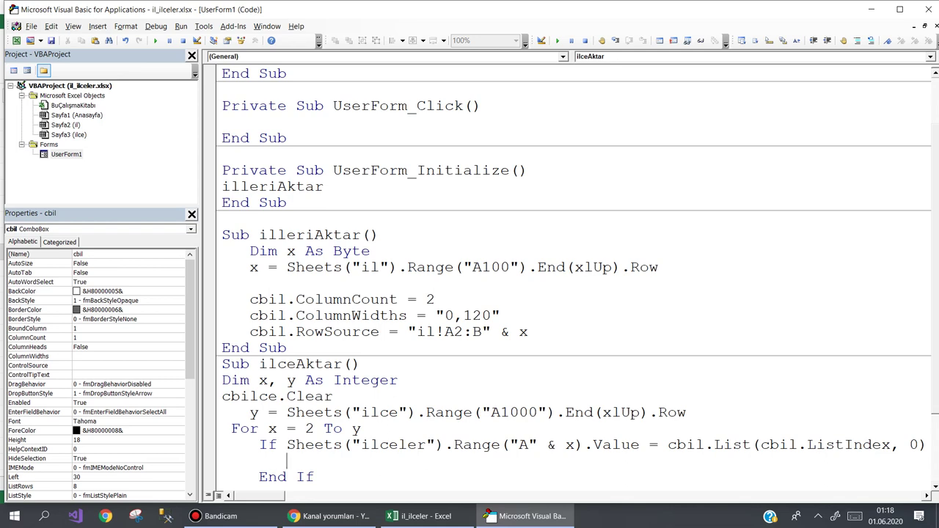
click(442, 522)
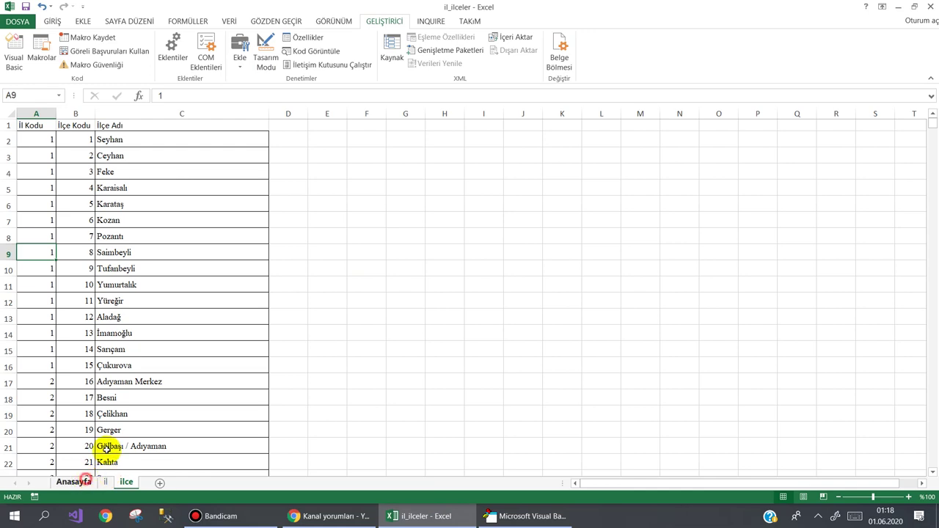
Launch the form from the Anasayfa sheet and pick Adana as the province.
click(84, 480)
click(199, 213)
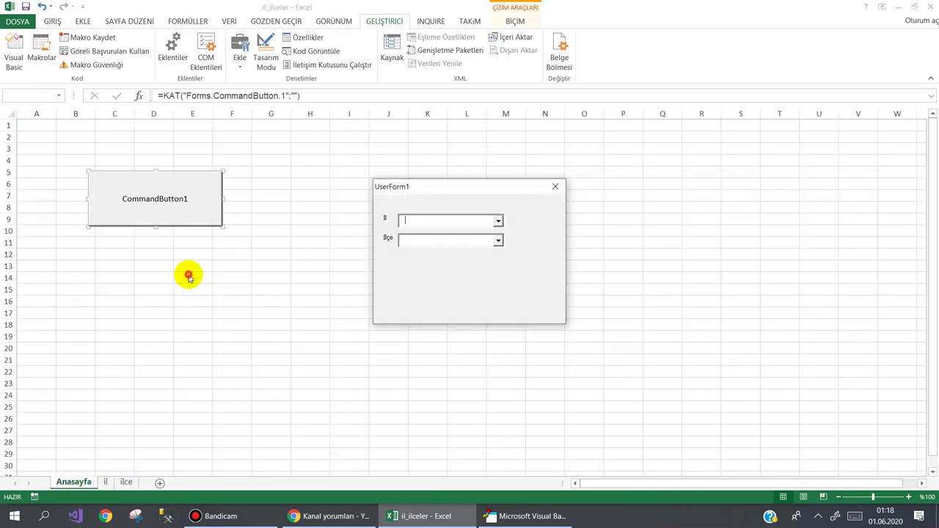
click(499, 222)
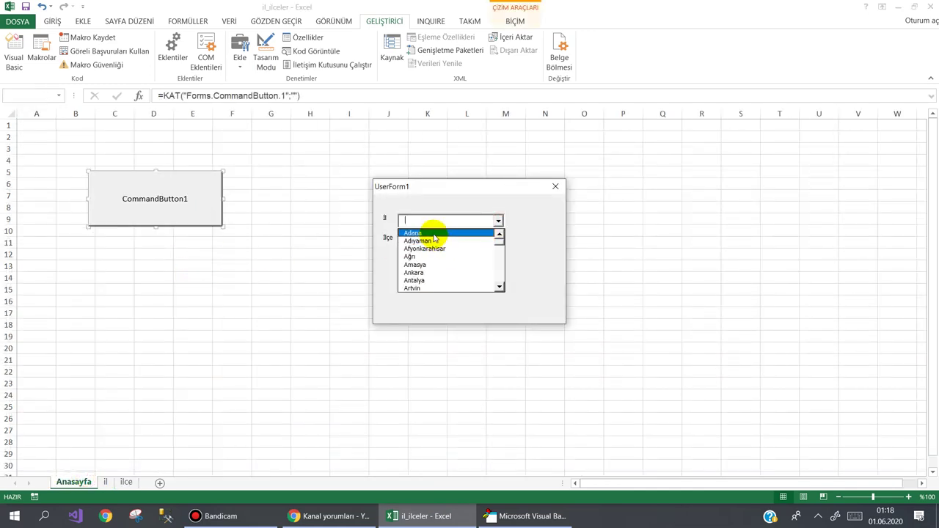
click(434, 236)
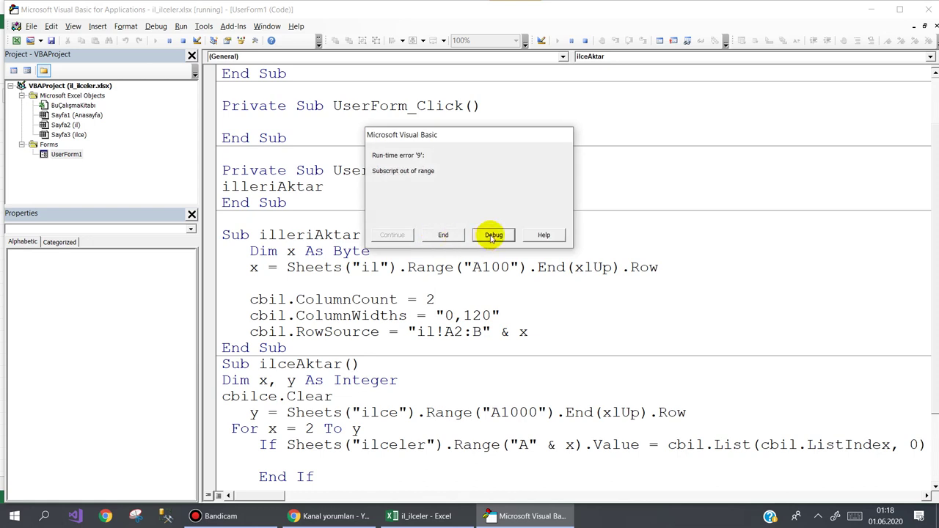
Break into the failed run with Debug and reset the paused macro so the form closes.
click(491, 236)
click(414, 516)
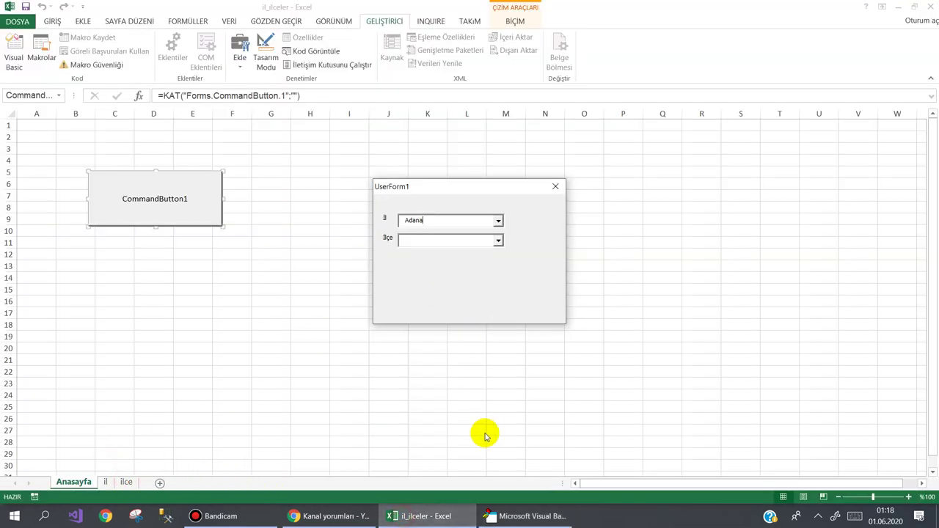
click(508, 522)
click(184, 38)
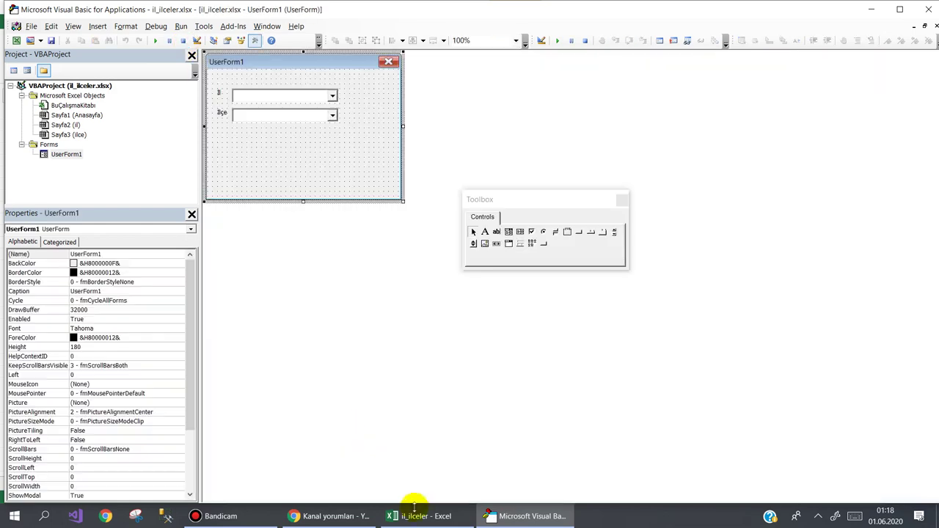
On the ilce sheet, check province 1's codes in A2:A16 and district names in C2:C14, then reopen UserForm1's code.
click(422, 516)
click(124, 482)
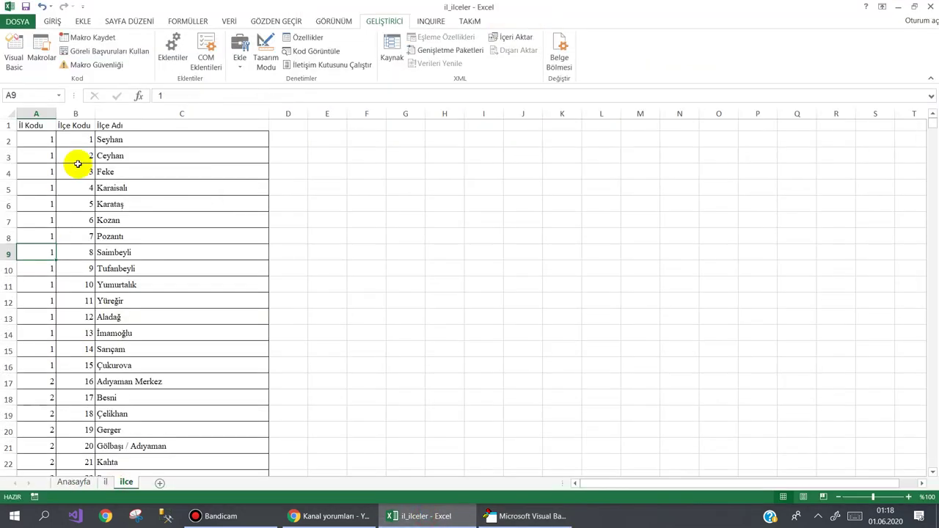
click(41, 142)
drag(42, 176, 46, 367)
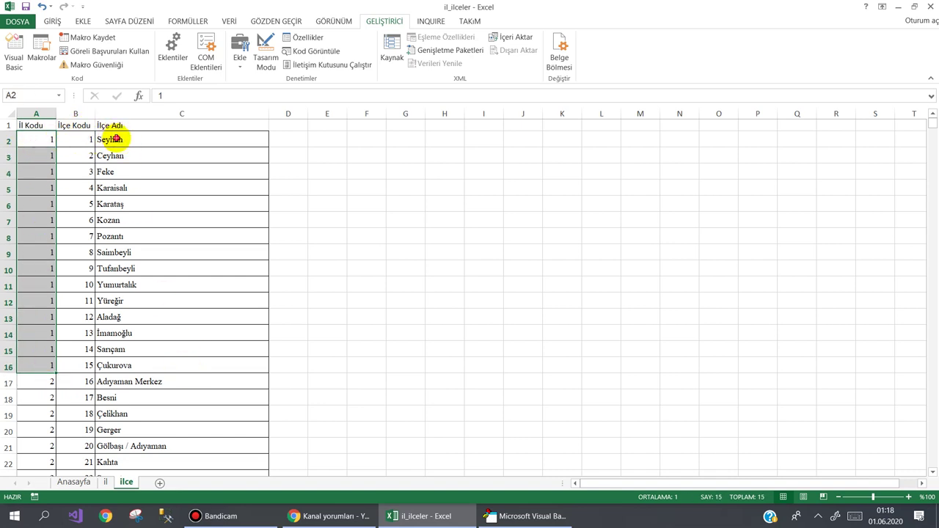
drag(116, 139, 139, 333)
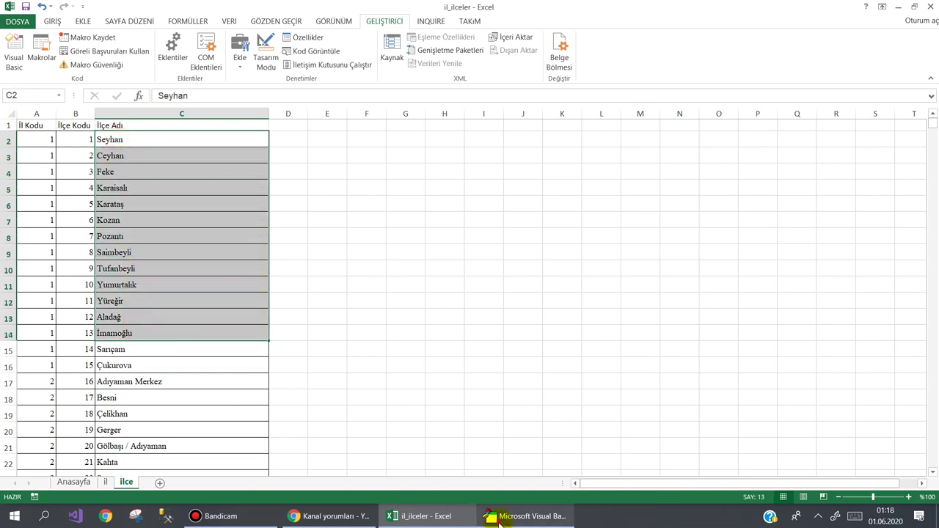
click(499, 516)
double_click(315, 155)
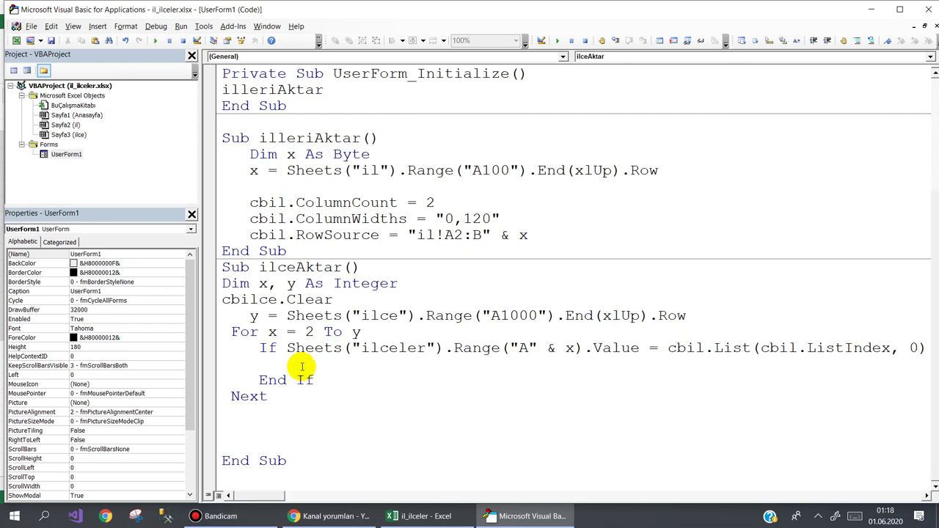
Start a cbilce.AddItem line inside the If block.
text(cbil)
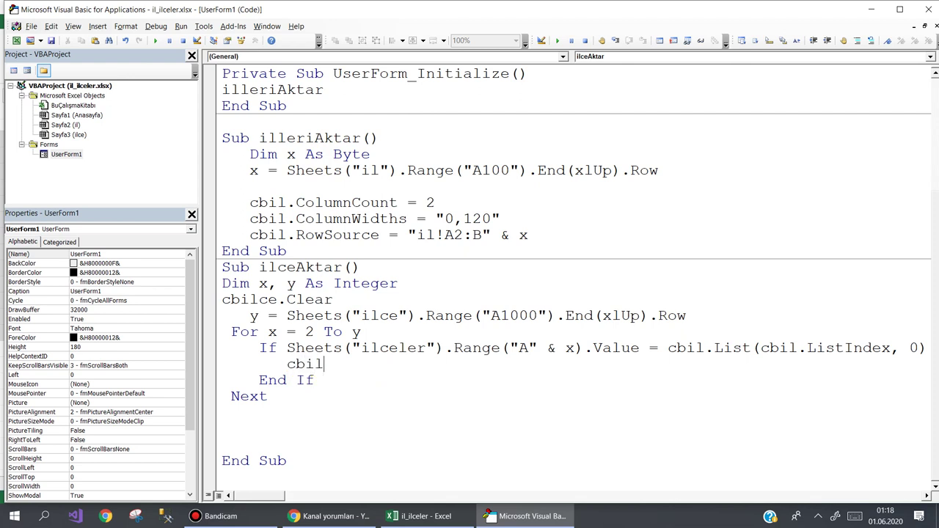
key(ctrl+space)
key(Down)
key(Down)
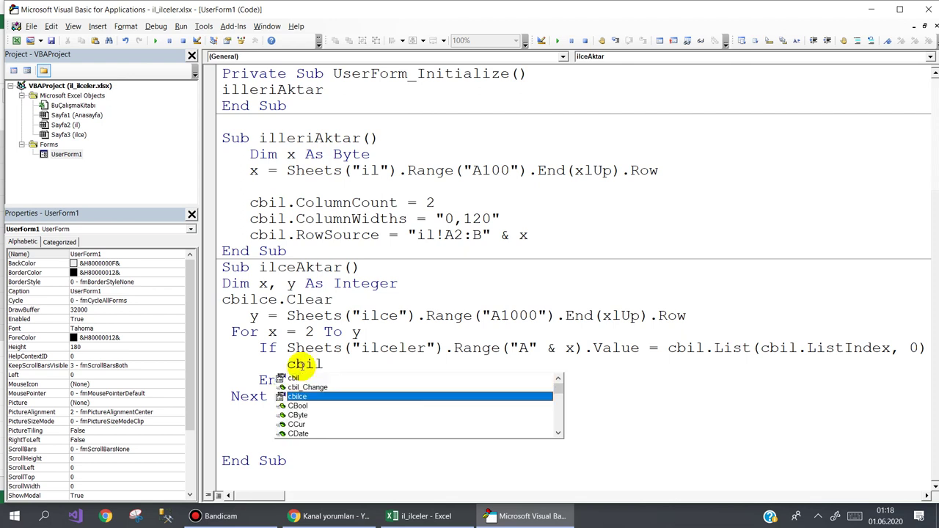
text(ce.ad)
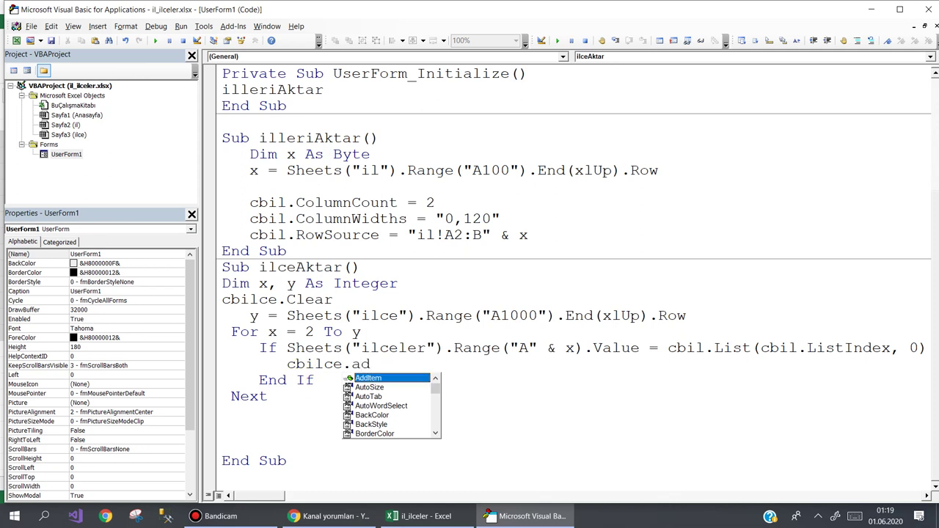
text(()
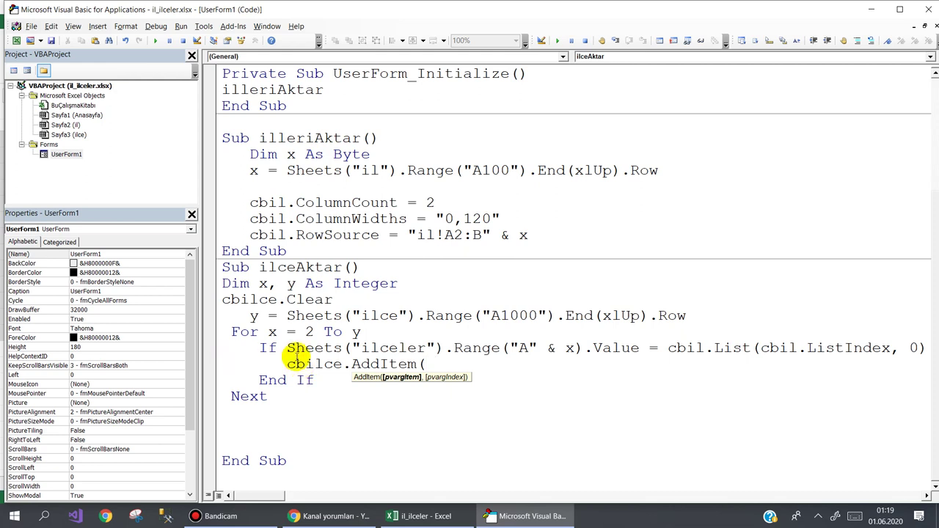
Make AddItem add Sheets("ilceler").Range("B" & x).Value, then go back to the ilce sheet.
drag(286, 347, 638, 348)
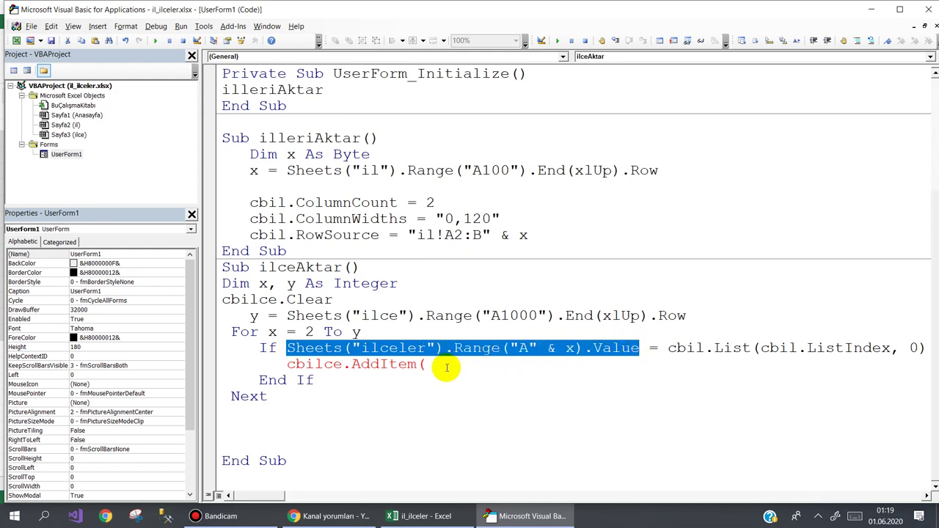
click(443, 367)
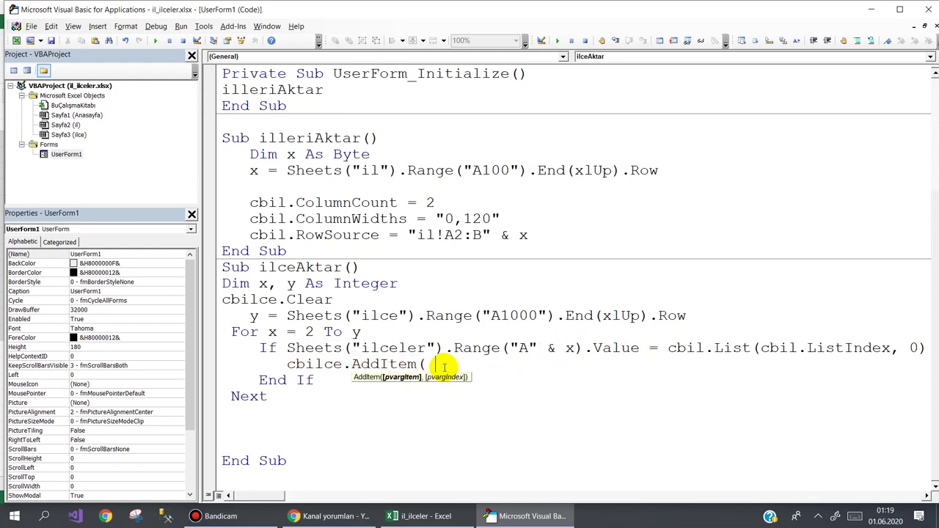
text(Sheets("ilceler").Range("A" & x).Value)
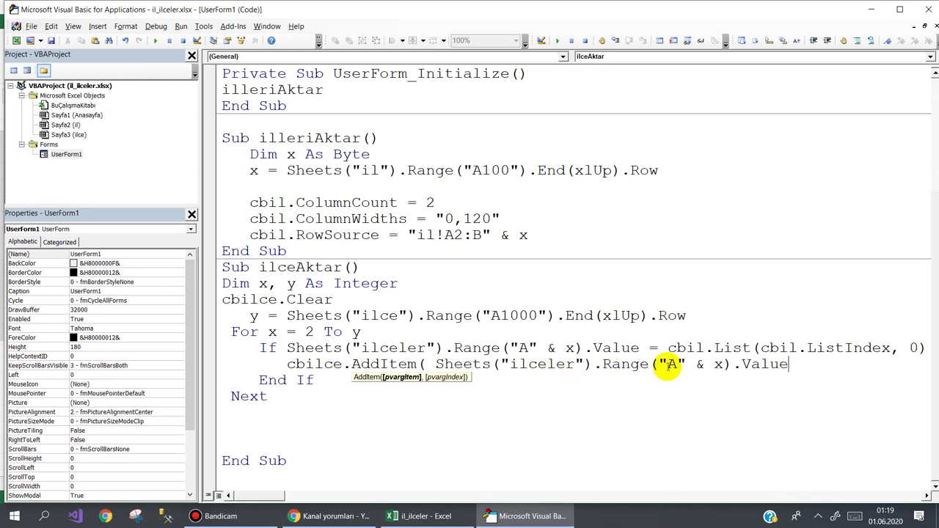
double_click(671, 364)
text(B)
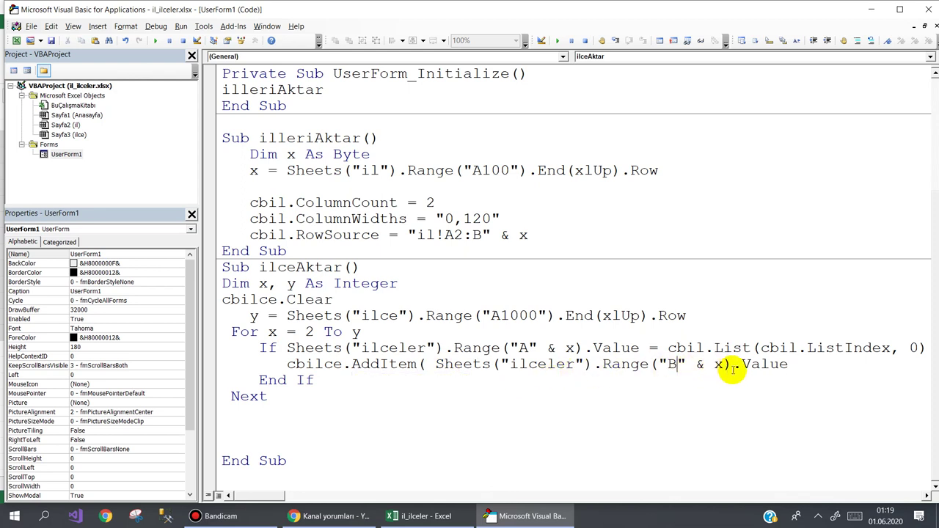
click(792, 367)
text())
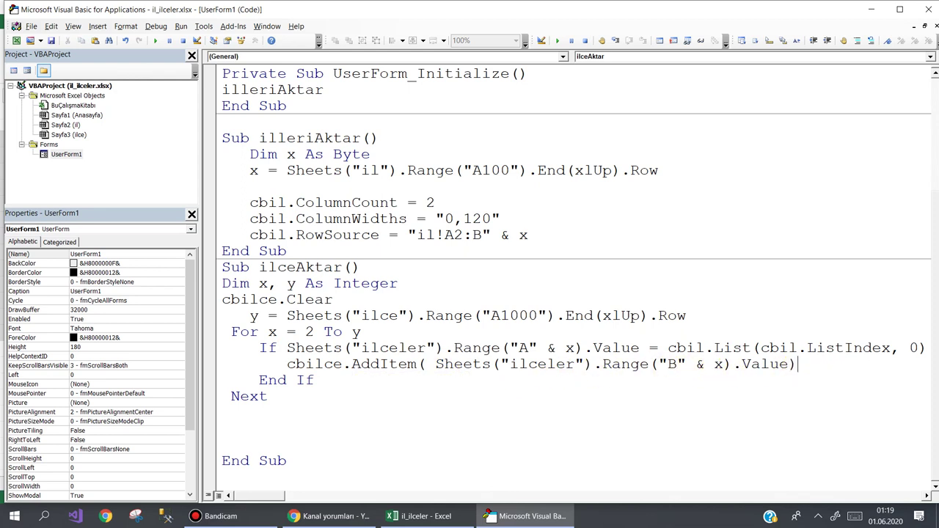
key(Return)
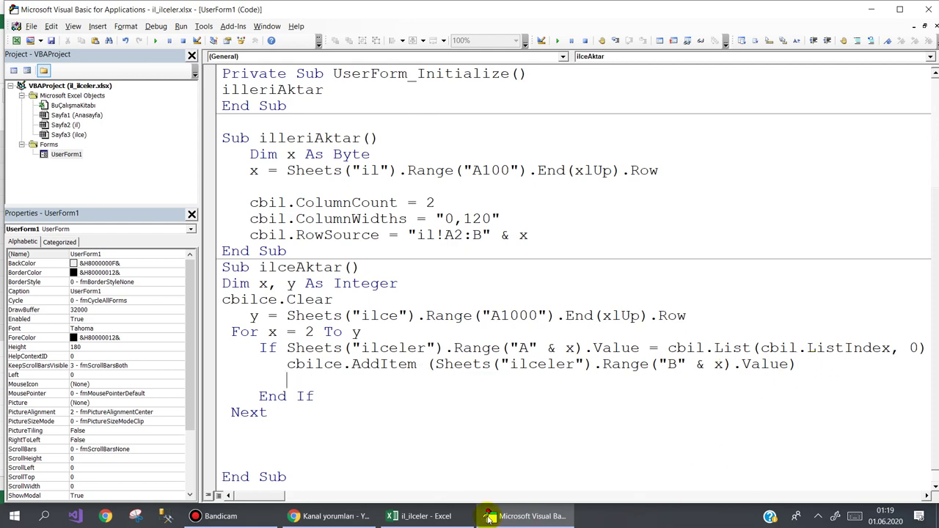
click(422, 515)
click(413, 283)
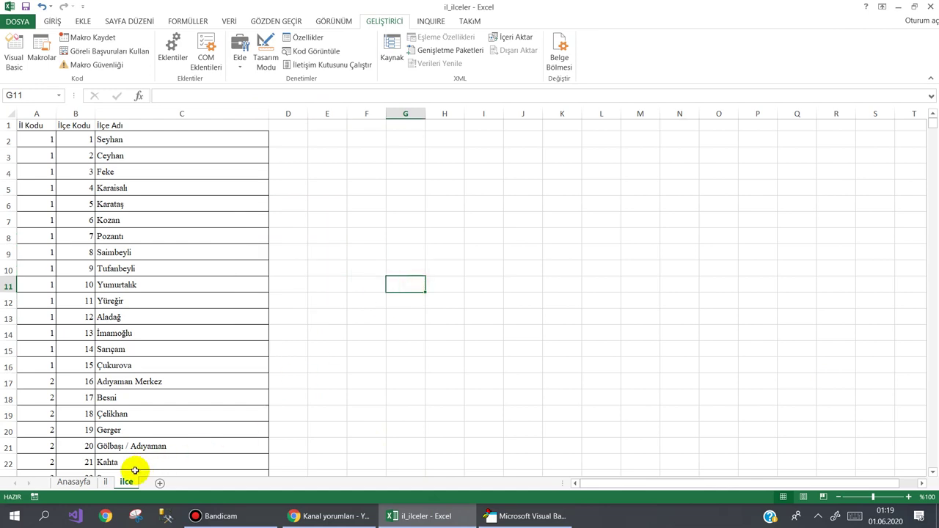
Run the form from Anasayfa, choose Adana, and debug run-time error 9 at the If line.
click(74, 481)
click(185, 212)
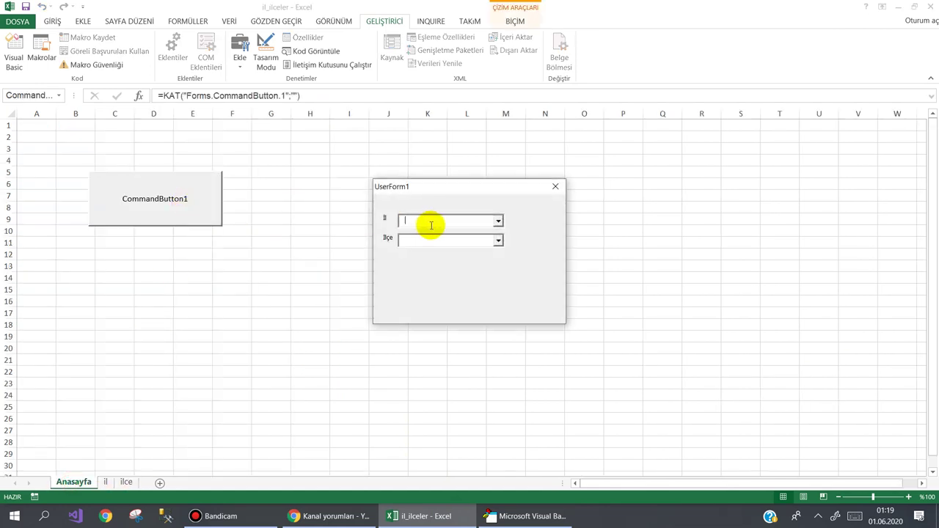
click(498, 220)
click(468, 234)
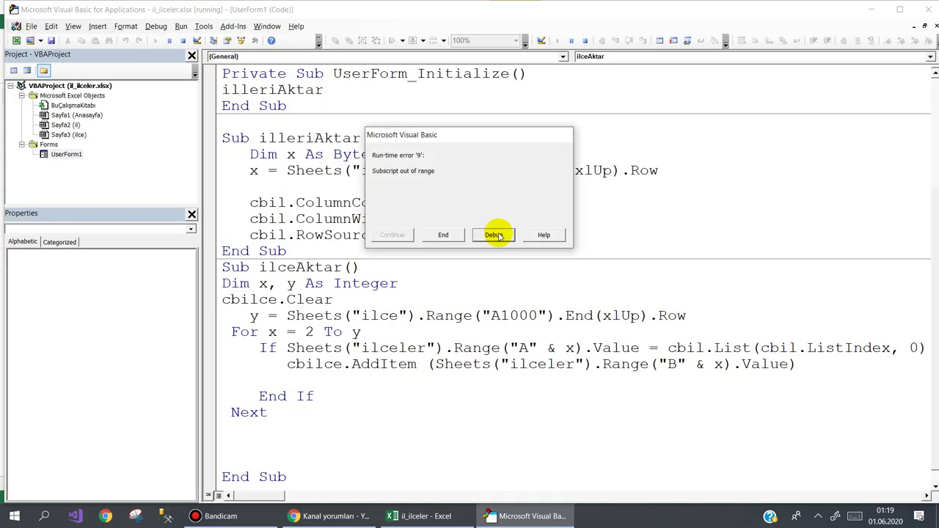
click(495, 235)
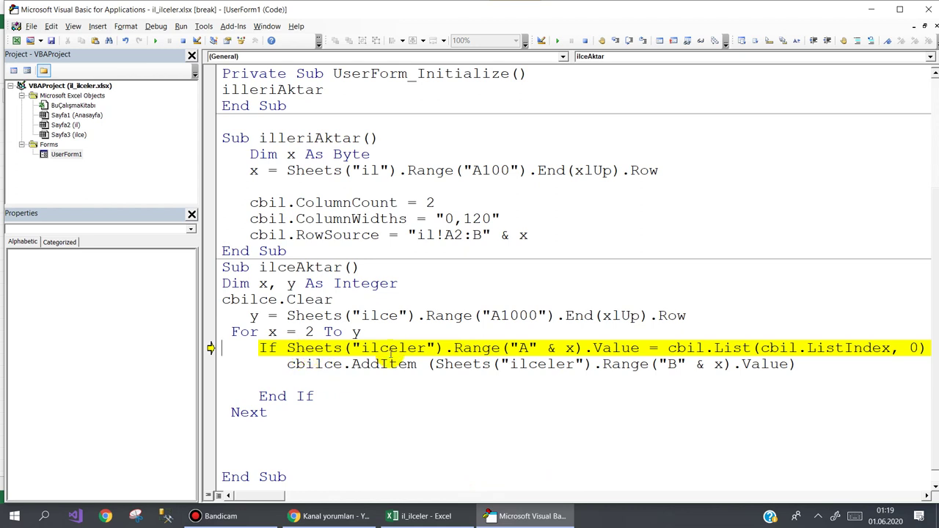
click(433, 516)
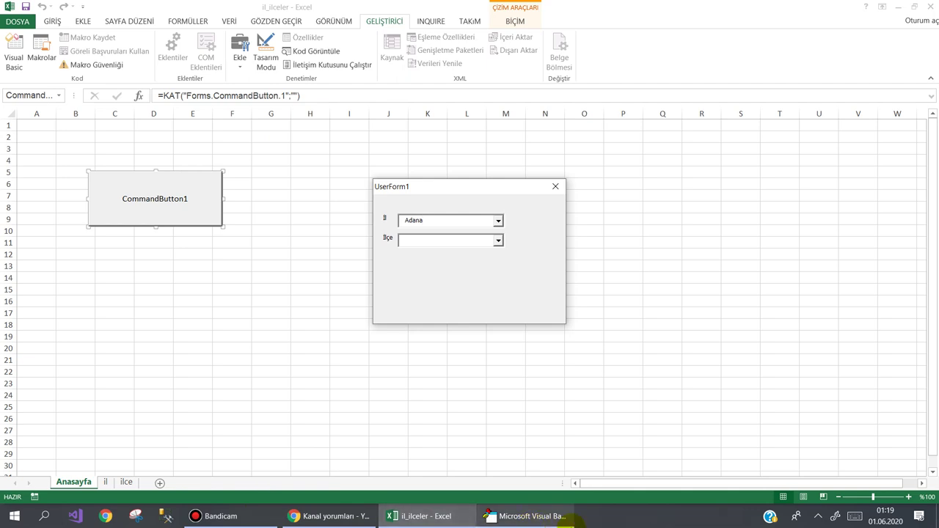
click(528, 516)
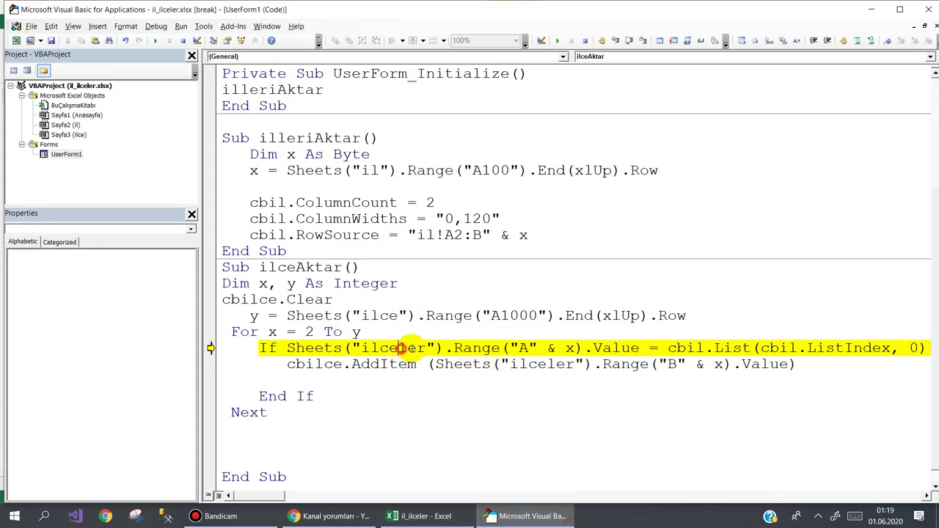
Correct the sheet name from ilceler to ilce on both the If and AddItem lines.
drag(399, 347, 426, 348)
key(Delete)
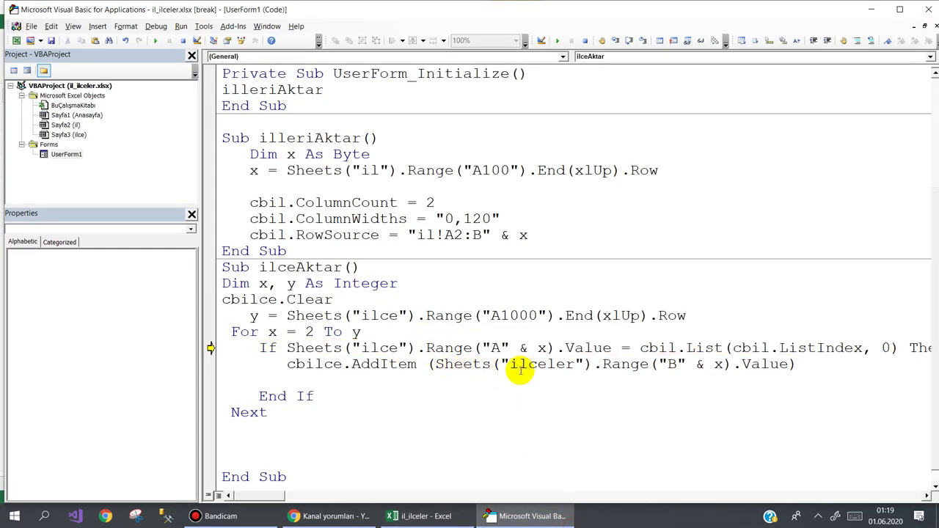
drag(547, 364, 575, 364)
key(Delete)
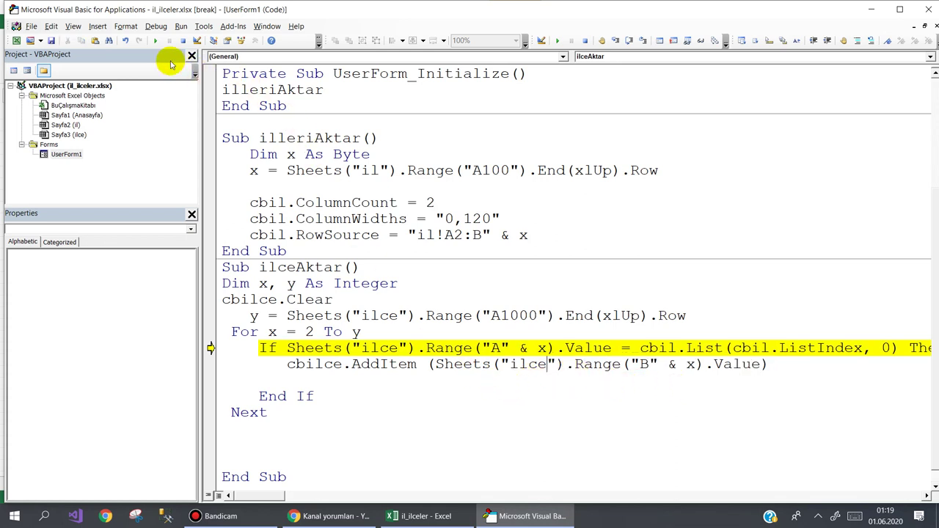
Rerun the form and check that Adana's district list now shows numbers 1–15.
click(155, 41)
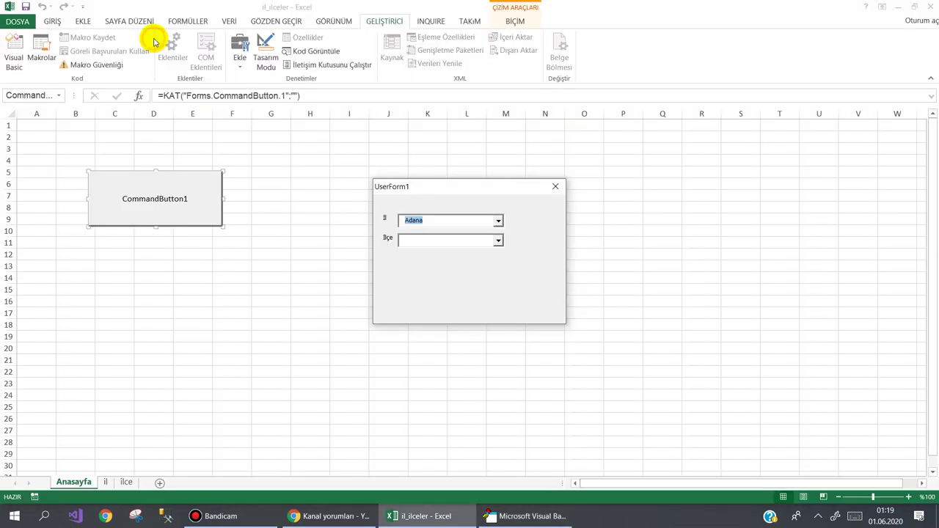
click(498, 240)
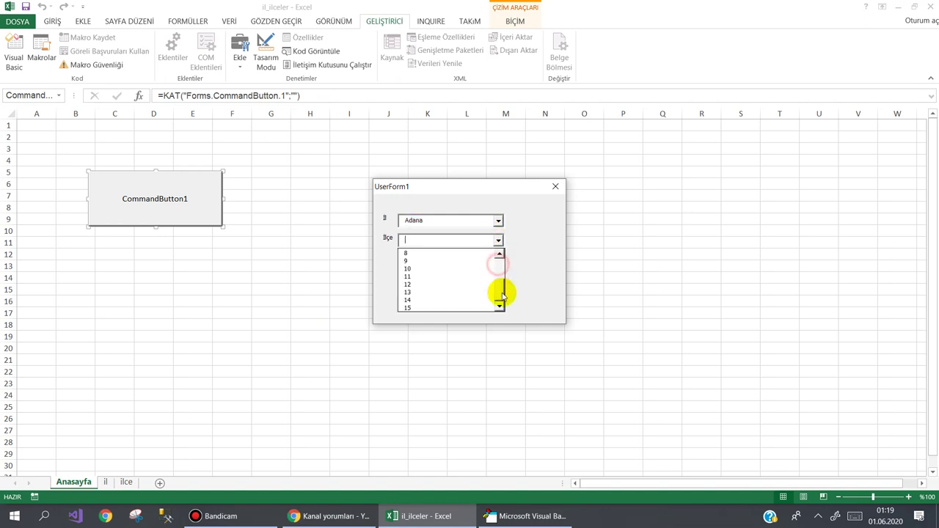
drag(498, 265, 498, 253)
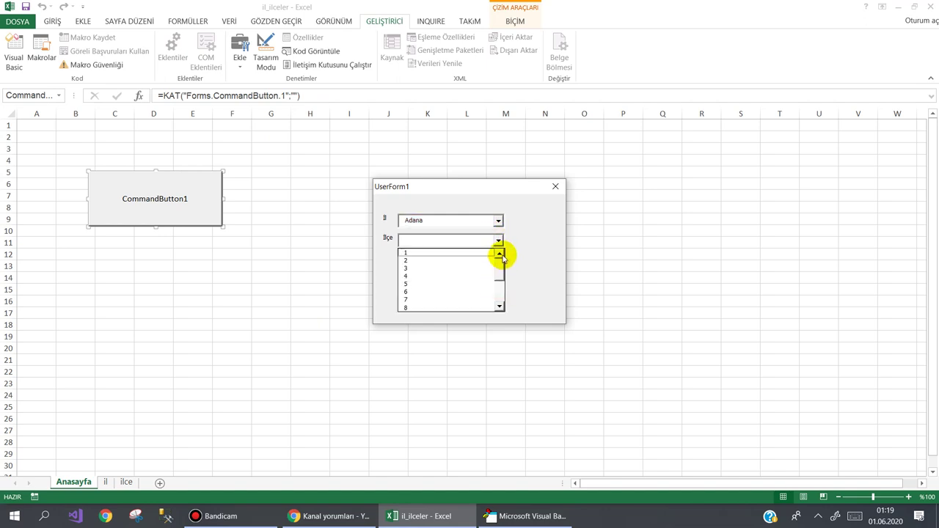
click(558, 187)
click(557, 188)
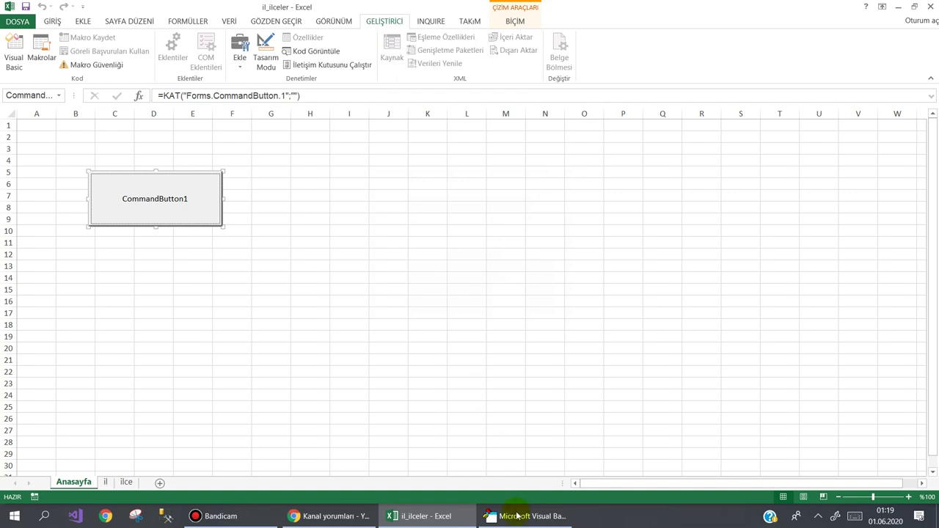
Back in the form's code, select the column letter B in the AddItem range.
click(513, 515)
double_click(266, 168)
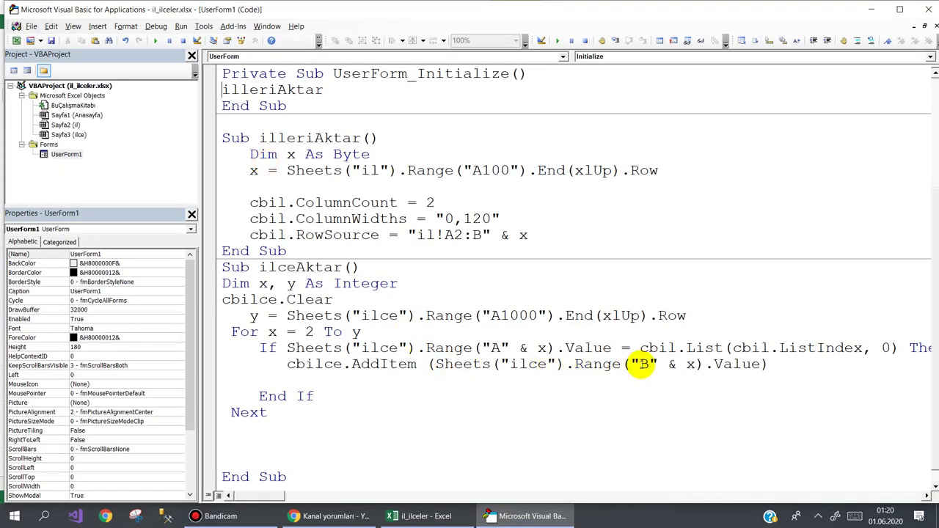
double_click(643, 365)
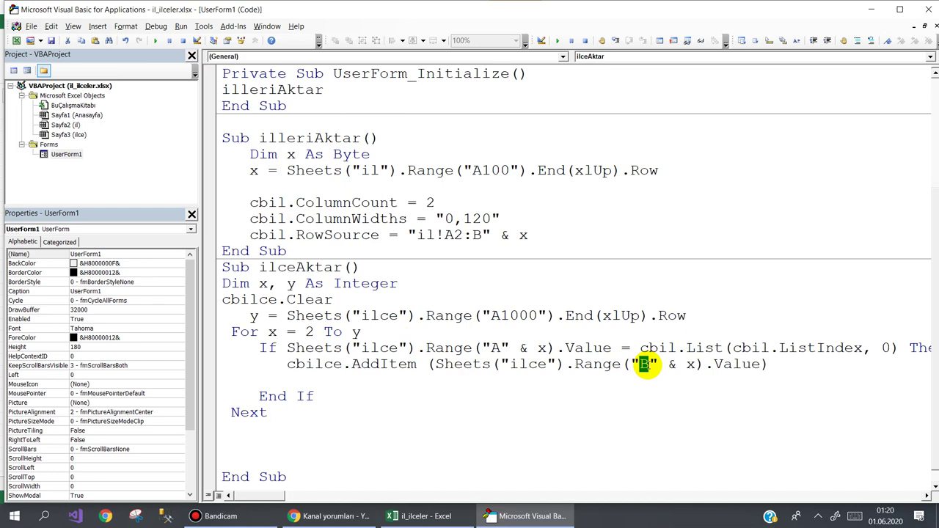
Switch the AddItem column to C and check Adana's districts in the form.
text(C)
click(425, 515)
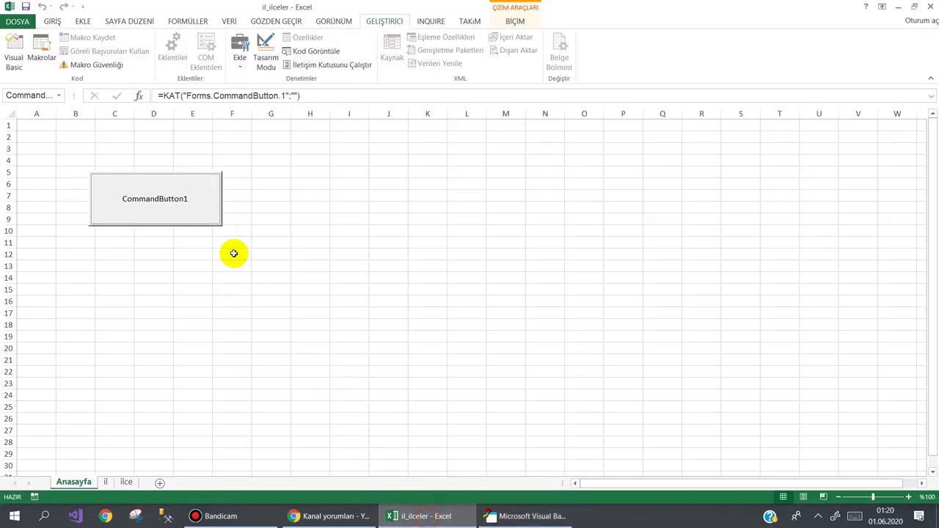
click(155, 212)
click(499, 221)
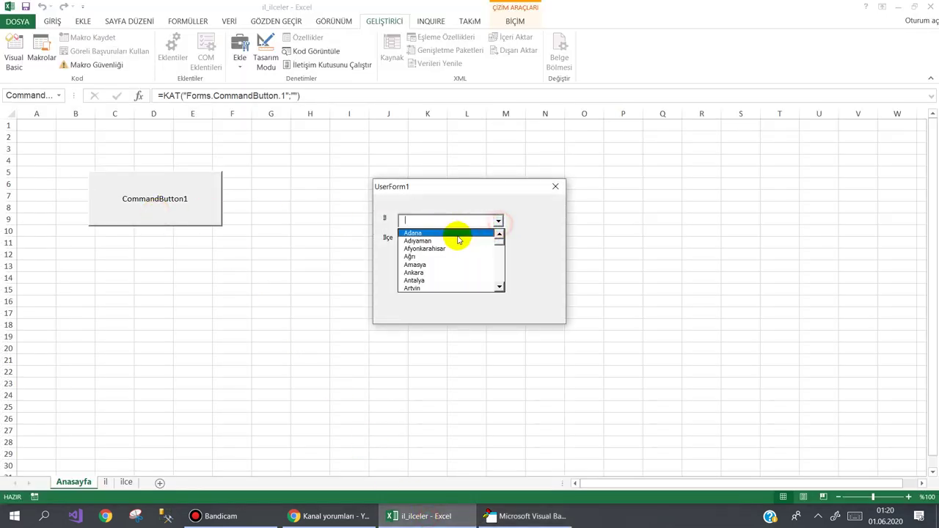
click(457, 235)
click(498, 240)
mouse_move(501, 267)
mouse_down()
mouse_move(503, 303)
mouse_move(506, 247)
mouse_up()
Pick Ağrı, then Ankara, and check each province's district list.
click(499, 221)
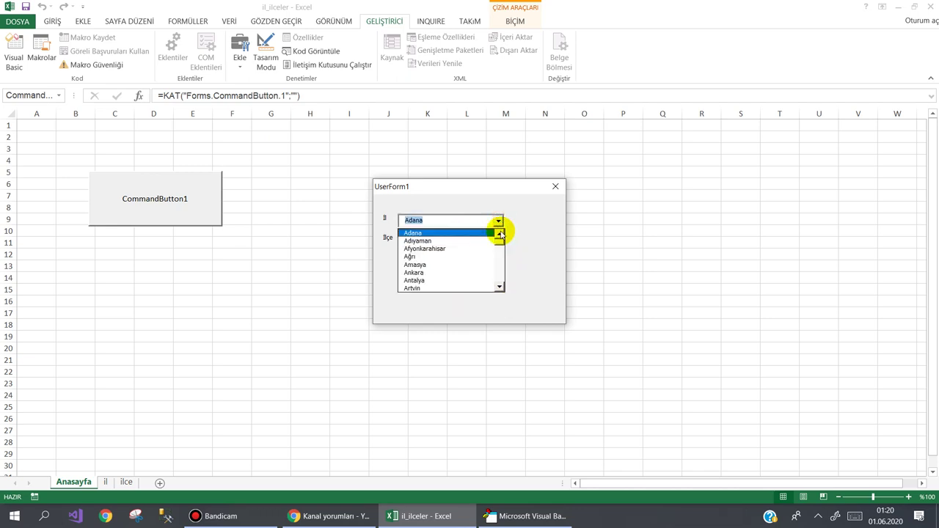
click(426, 257)
click(498, 241)
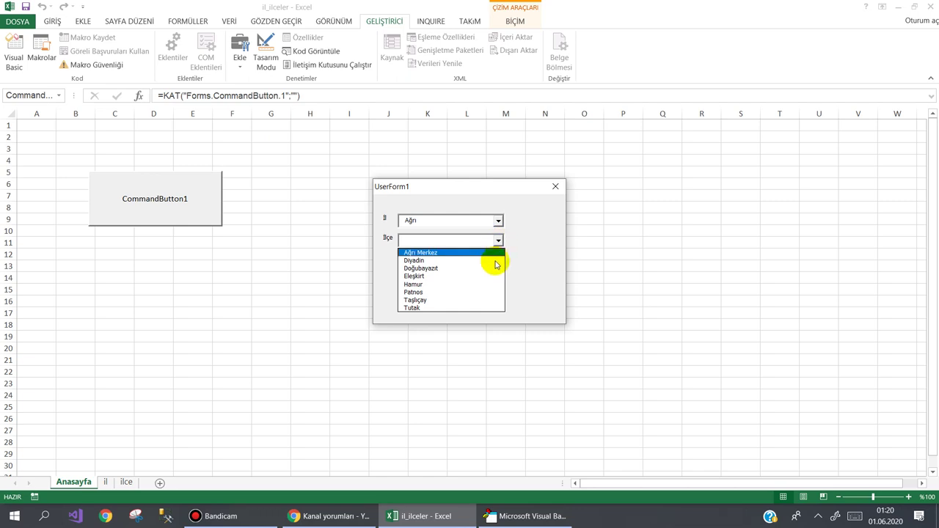
click(498, 221)
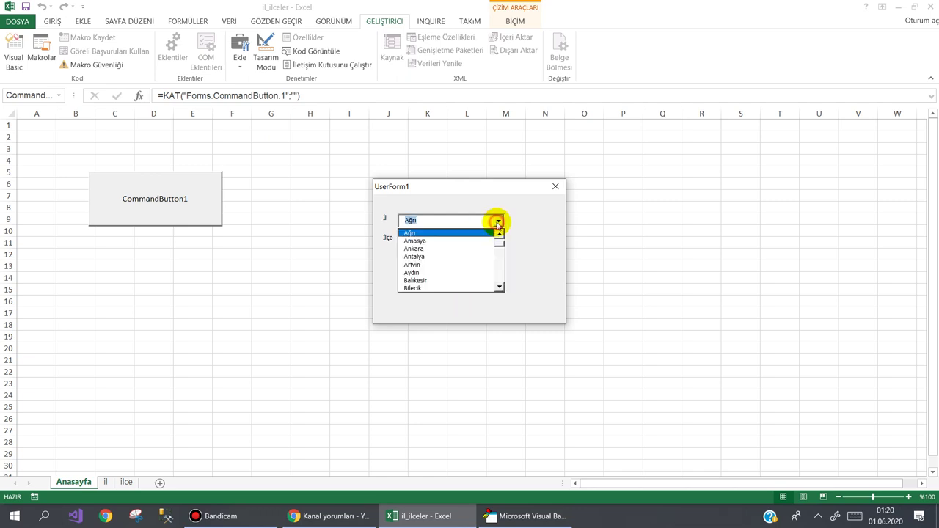
click(456, 249)
click(499, 241)
drag(496, 267, 502, 256)
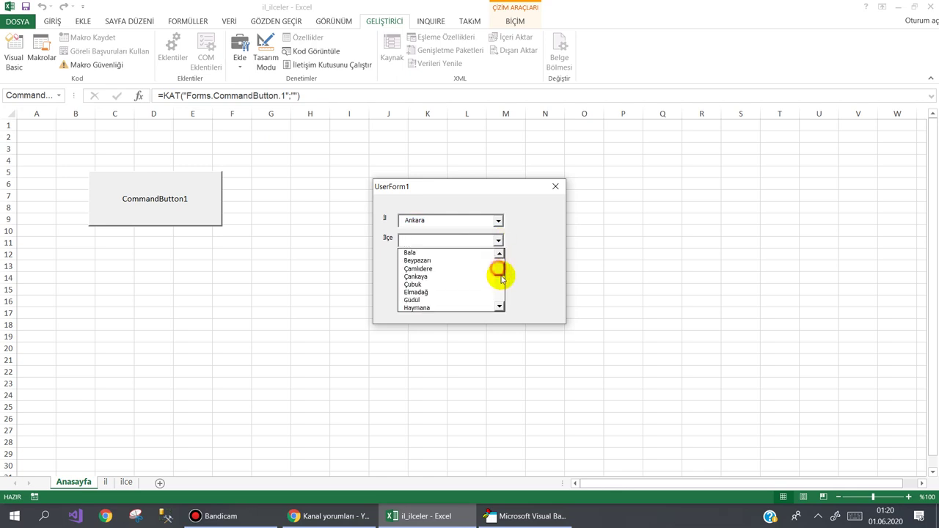
Pick Trabzon and confirm its districts, such as Akçaabat and Araklı, are listed.
click(498, 221)
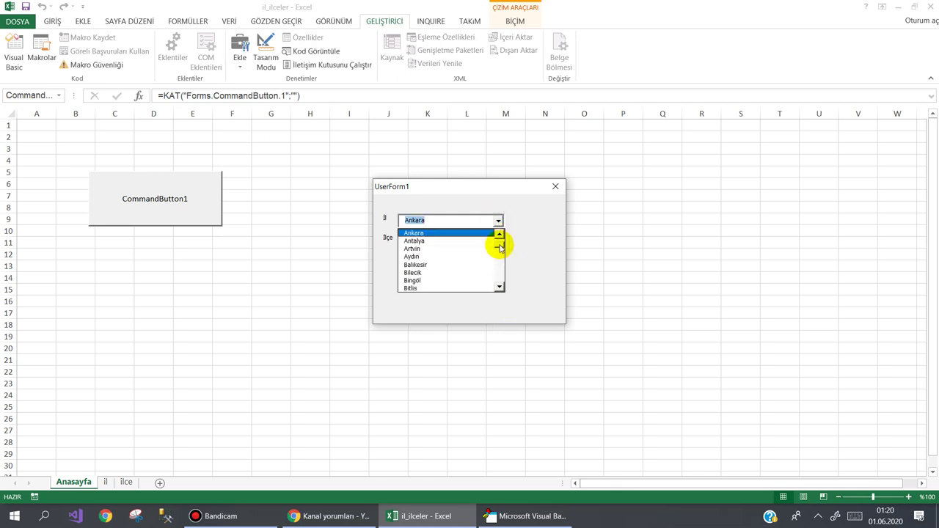
drag(500, 249, 502, 274)
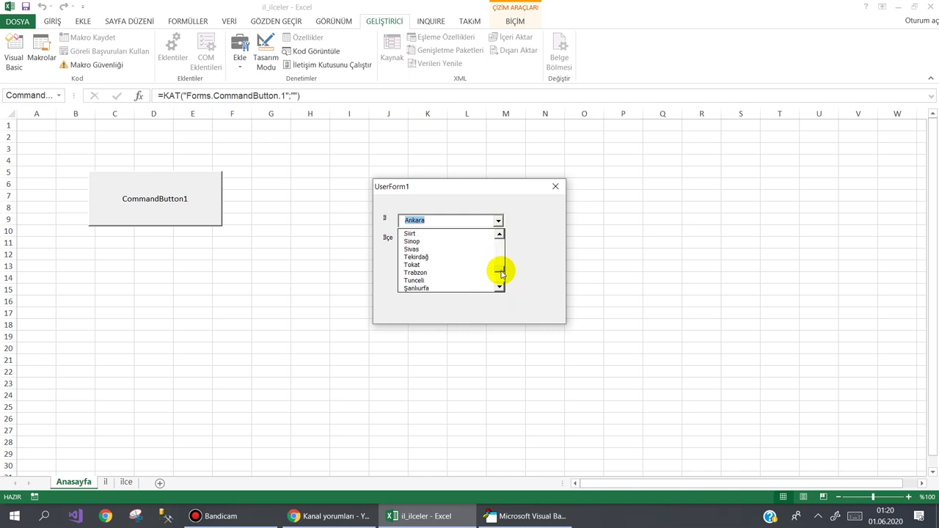
click(430, 274)
click(498, 240)
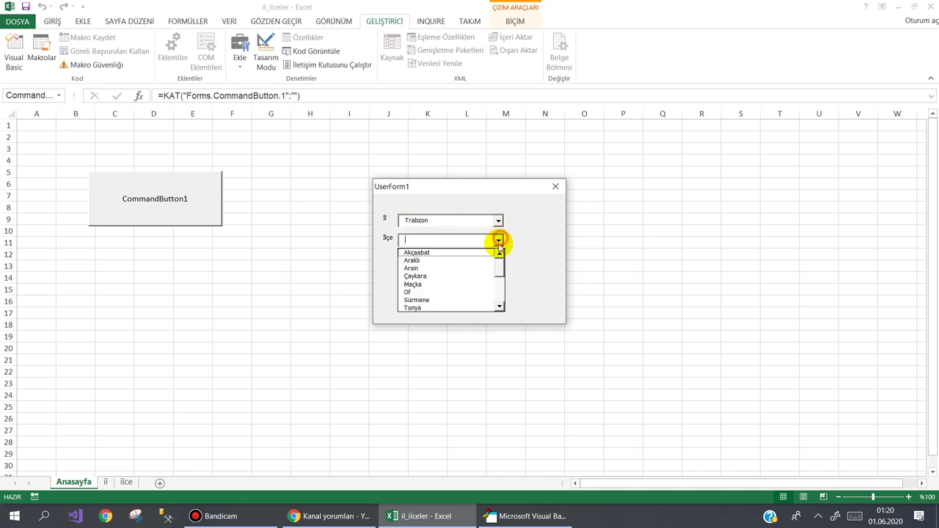
drag(500, 262, 505, 297)
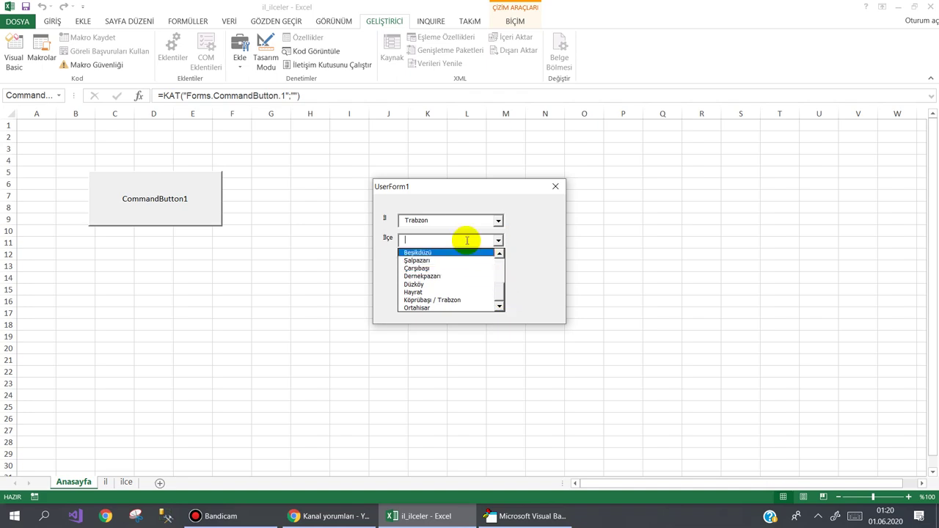
click(242, 516)
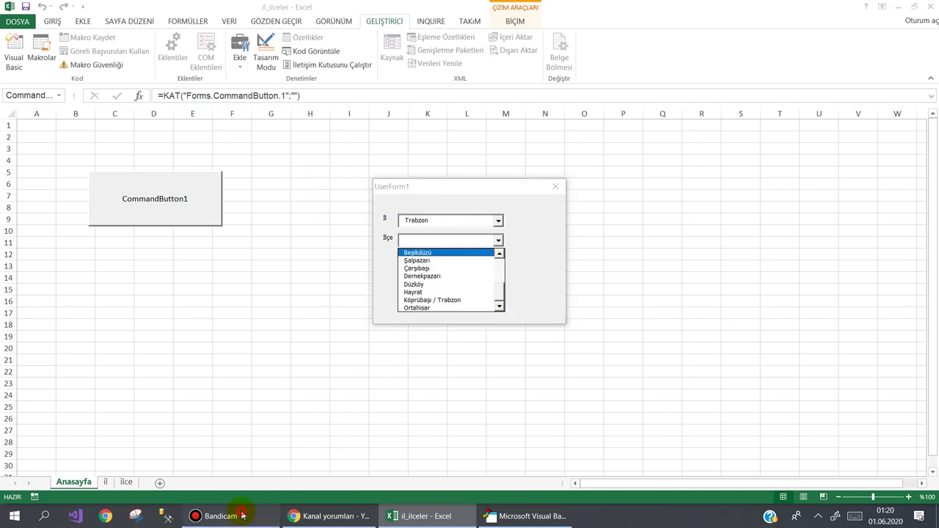
Bring Bandicam's window forward, minimize the YouTube Studio browser, and reposition the recorder.
click(314, 518)
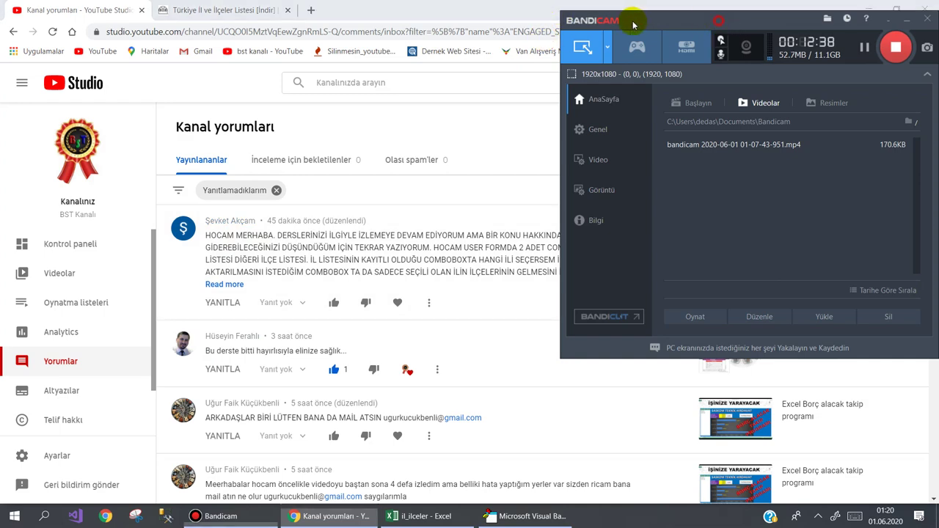
mouse_move(719, 17)
mouse_down()
mouse_move(534, 17)
mouse_move(719, 28)
mouse_up()
click(869, 12)
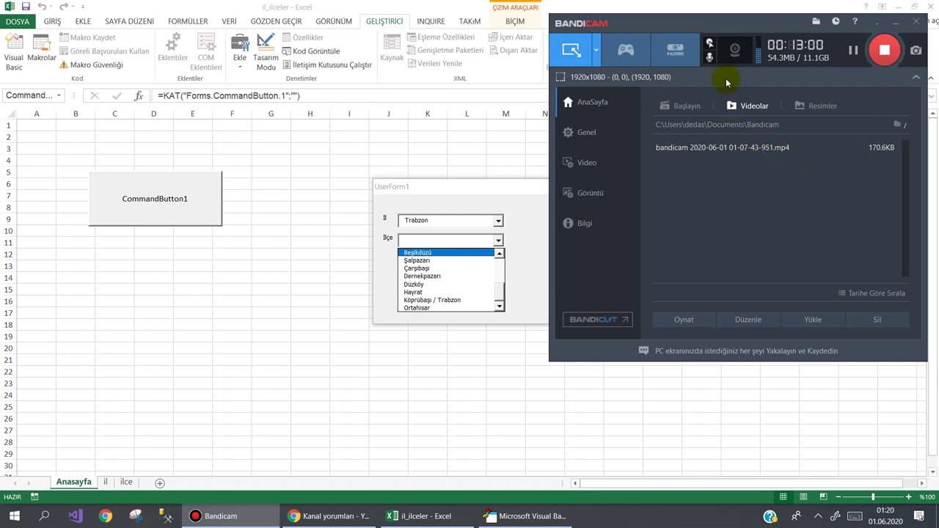
drag(738, 28, 749, 14)
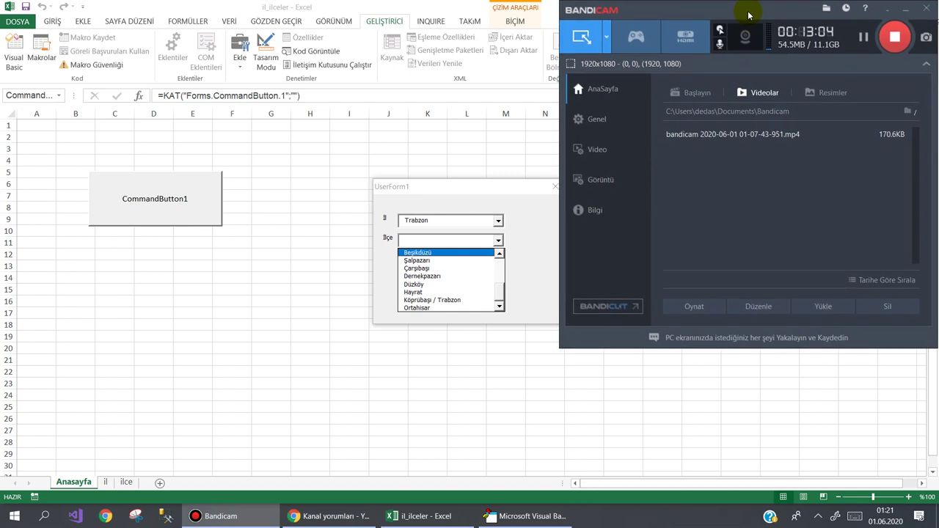